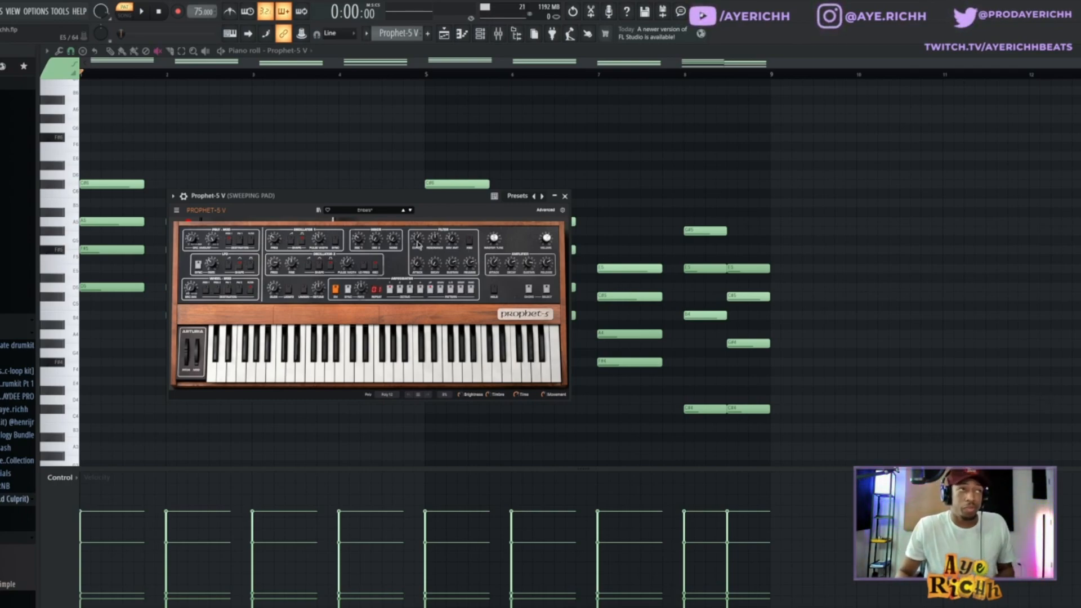
# Check which pad preset is loaded in the Prophet-5 V plugin without changing it.
pyautogui.moveTo(335, 201); pyautogui.dragTo(472, 210)
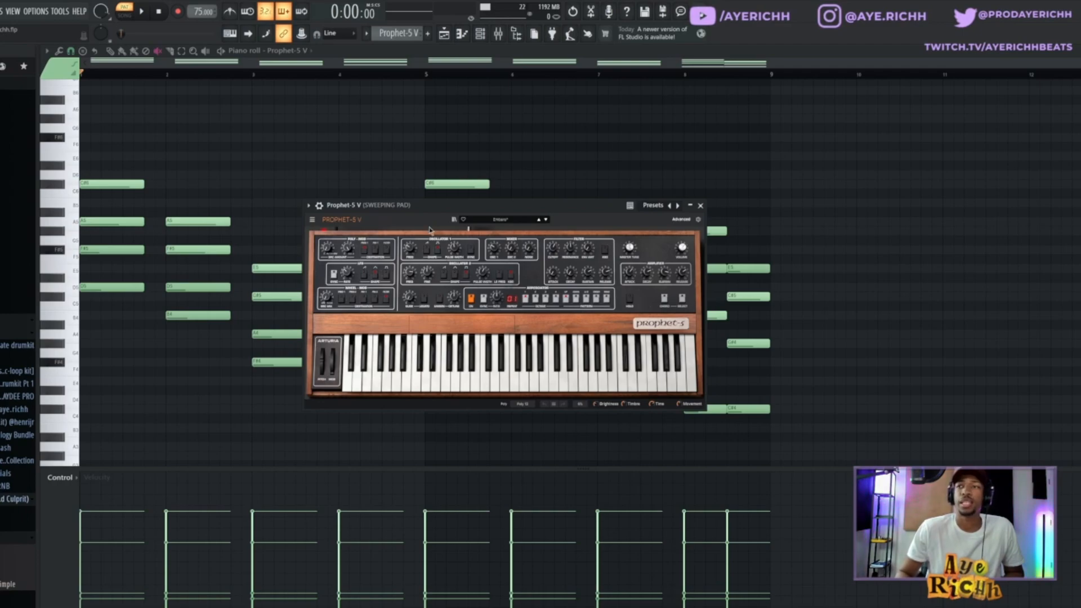
pyautogui.click(500, 220)
pyautogui.moveTo(532, 276)
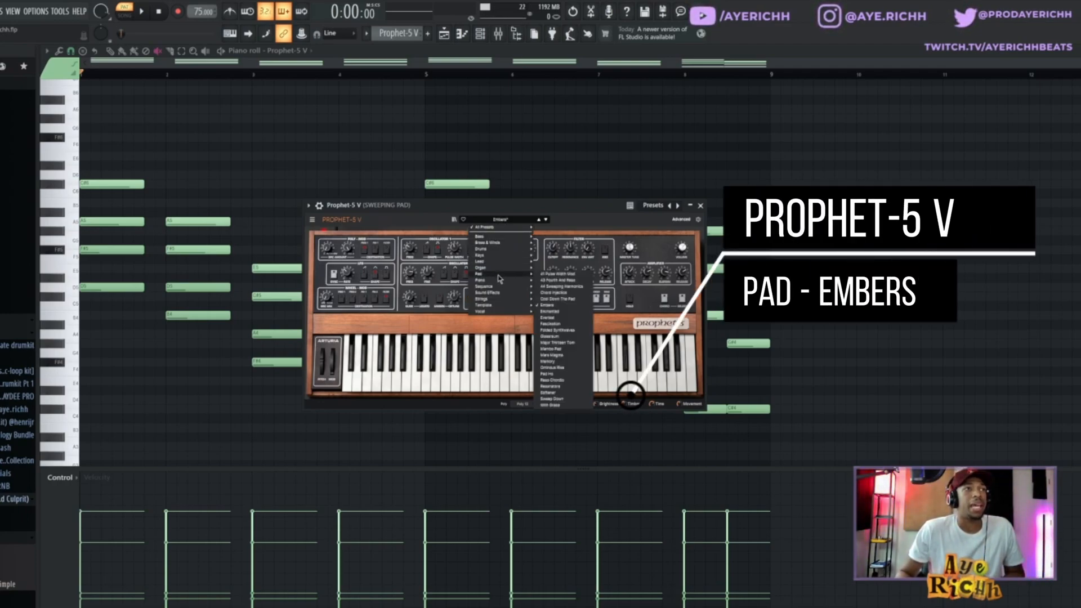
pyautogui.click(556, 212)
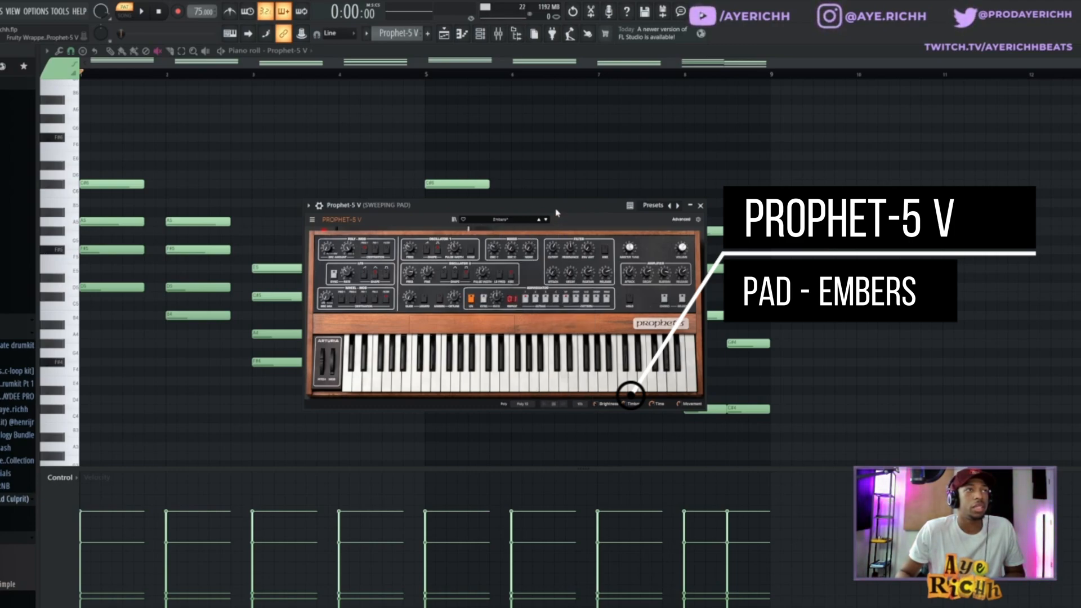
pyautogui.moveTo(582, 209); pyautogui.dragTo(507, 202)
# Close the Prophet-5 V window and play back the eight-bar chord progression from the start.
pyautogui.click(626, 199)
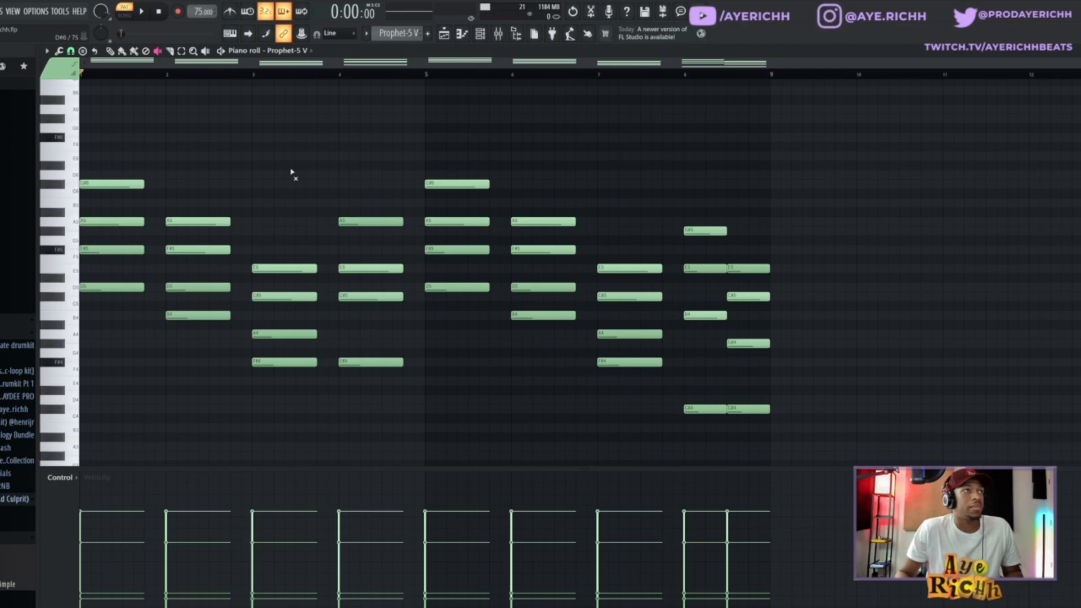
pyautogui.press('space')
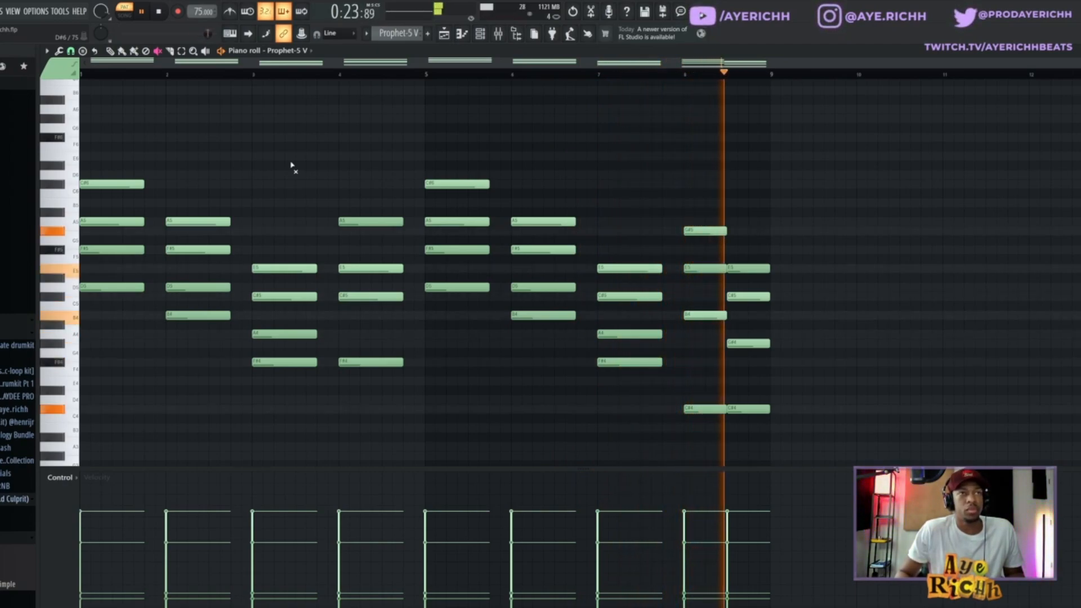
pyautogui.press('space')
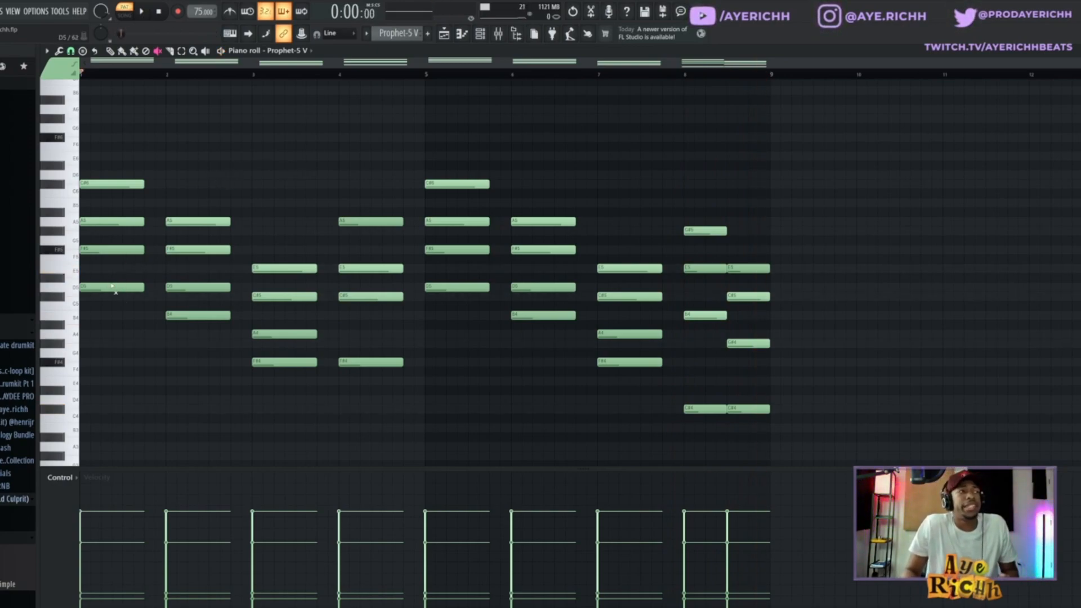
# Mute the lowest note of every chord across the eight bars and audition the first chord's upper notes.
pyautogui.moveTo(111, 278)
pyautogui.mouseDown()
pyautogui.moveTo(309, 402)
pyautogui.moveTo(481, 296)
pyautogui.moveTo(552, 352)
pyautogui.moveTo(757, 408)
pyautogui.mouseUp()
pyautogui.scroll(1, 253, 288)
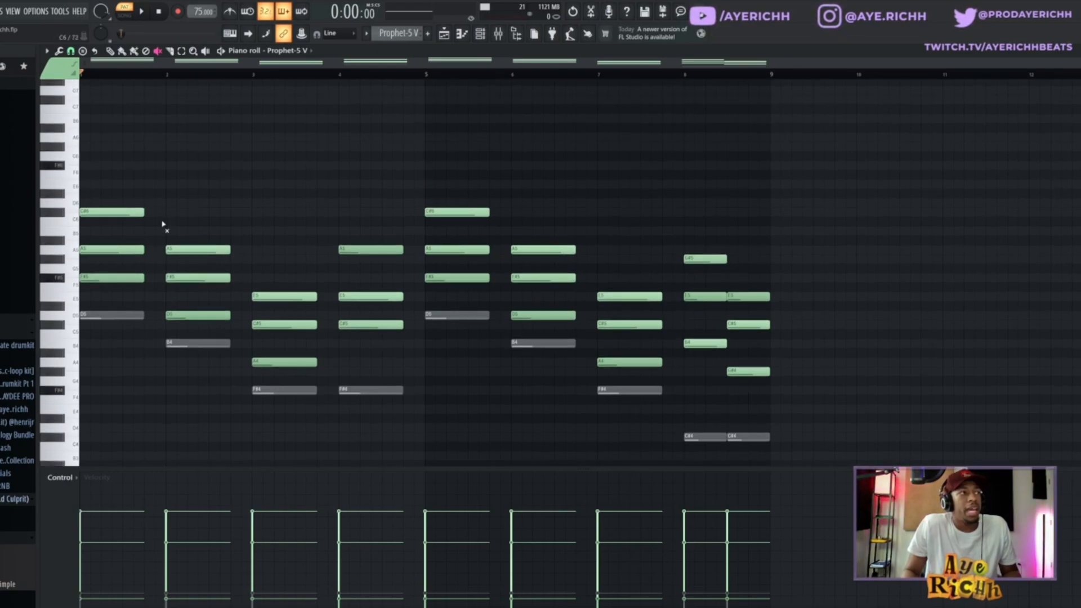
pyautogui.keyDown('alt'); pyautogui.rightClick(107, 250); pyautogui.keyUp('alt')
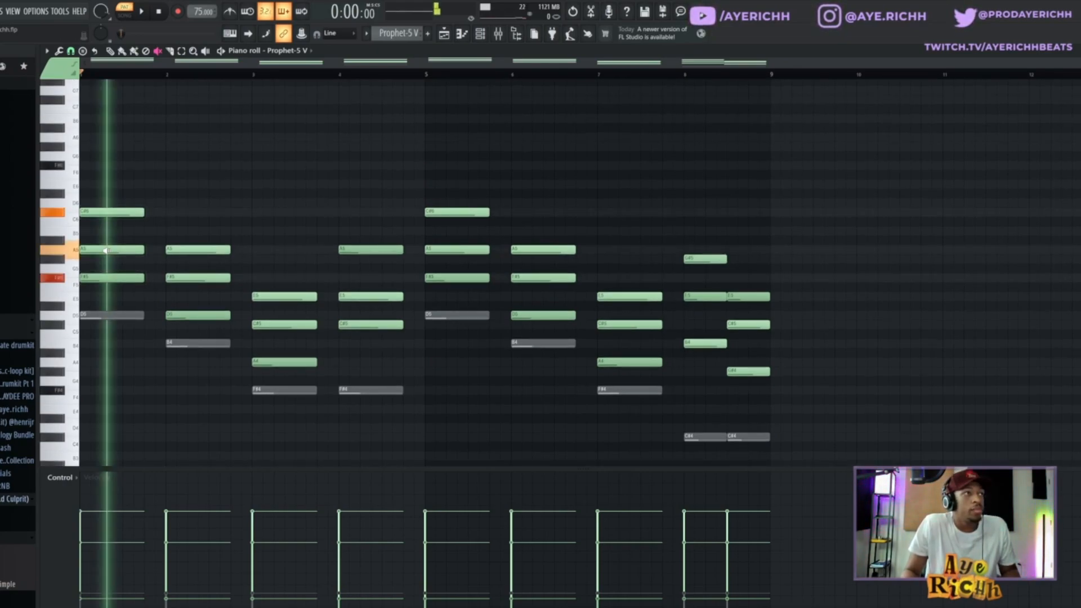
# Audition the individual upper notes of the first chord, starting with F#5 and A5.
pyautogui.click(110, 50)
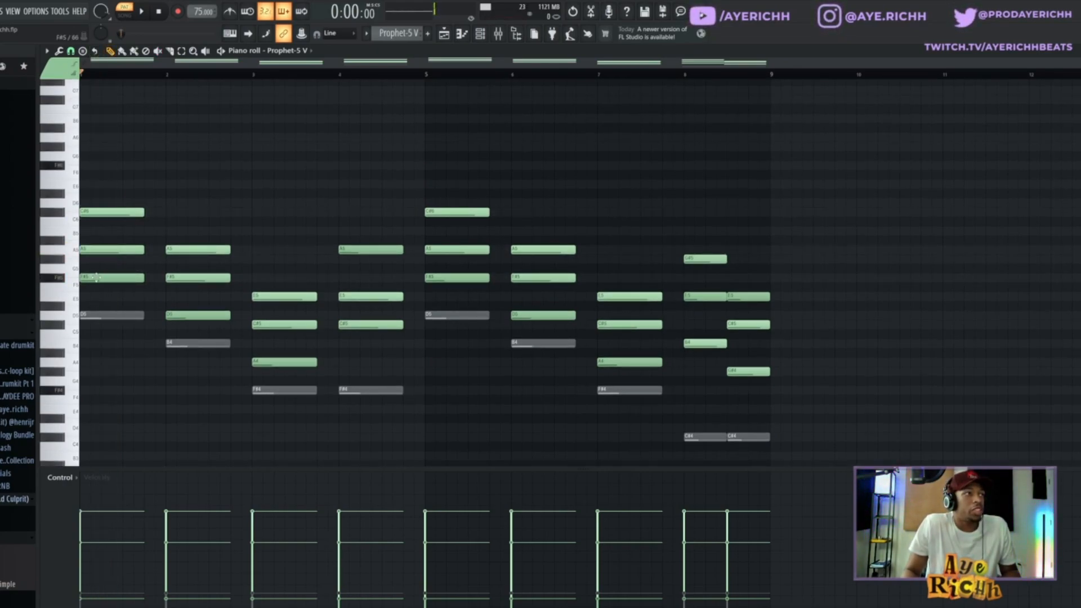
pyautogui.click(58, 278)
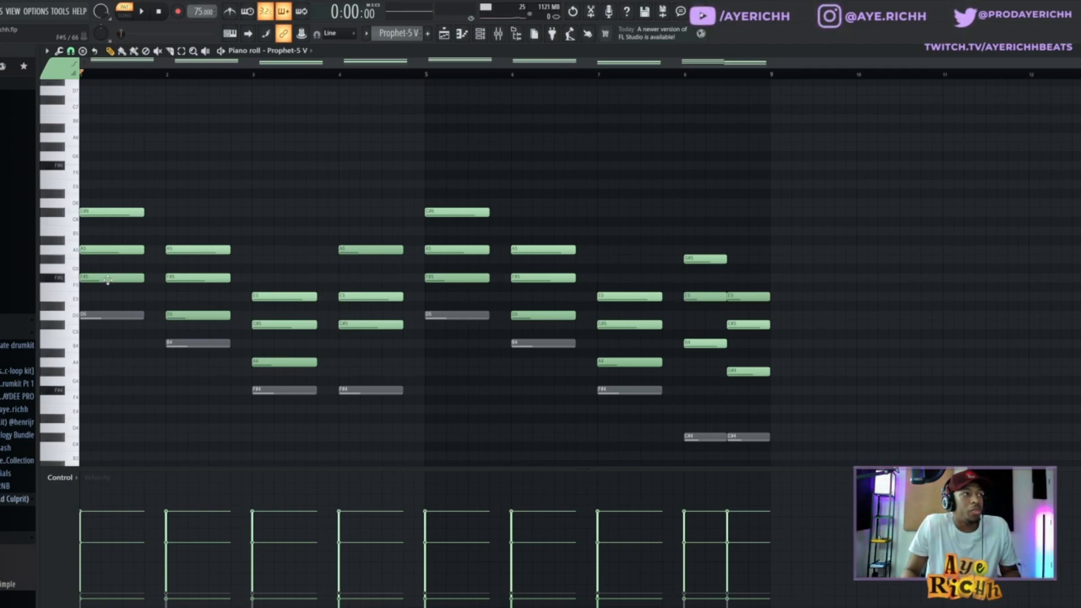
pyautogui.click(83, 280)
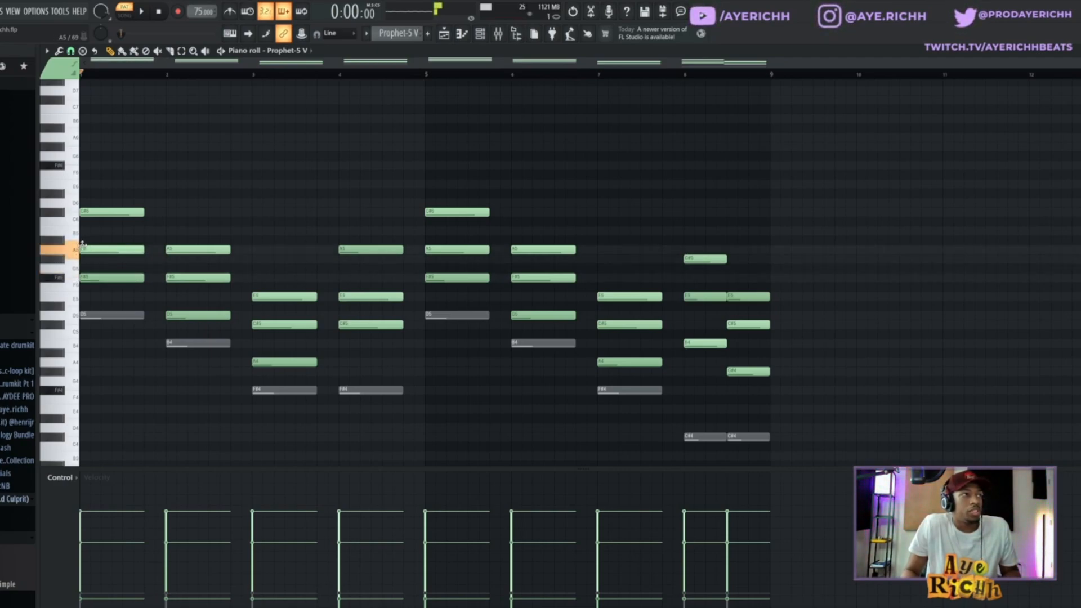
pyautogui.moveTo(83, 244); pyautogui.dragTo(94, 173)
pyautogui.rightClick(95, 174)
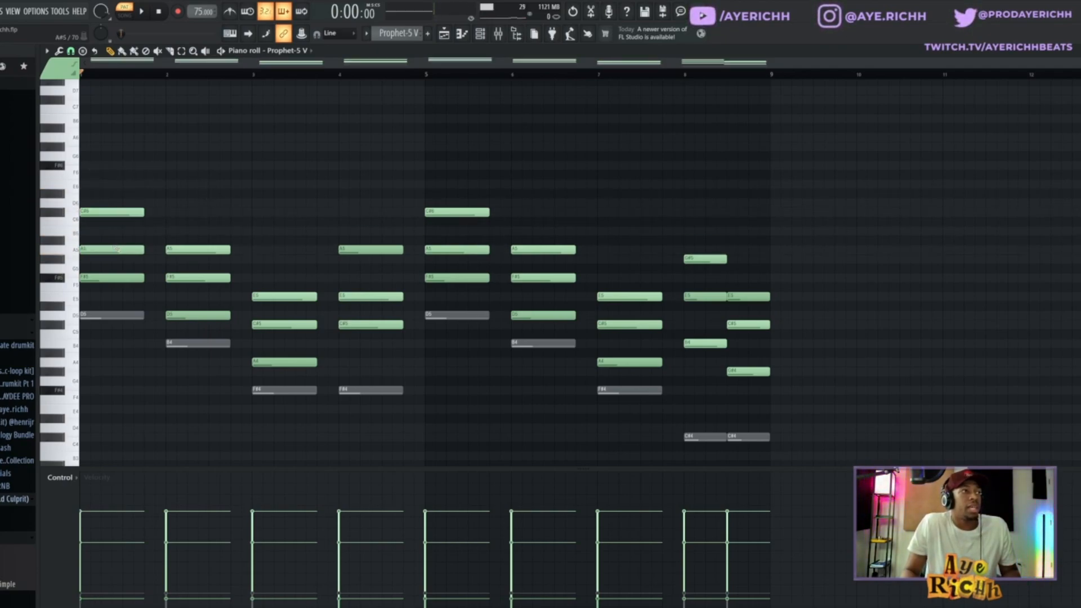
pyautogui.press('space')
pyautogui.press('space')
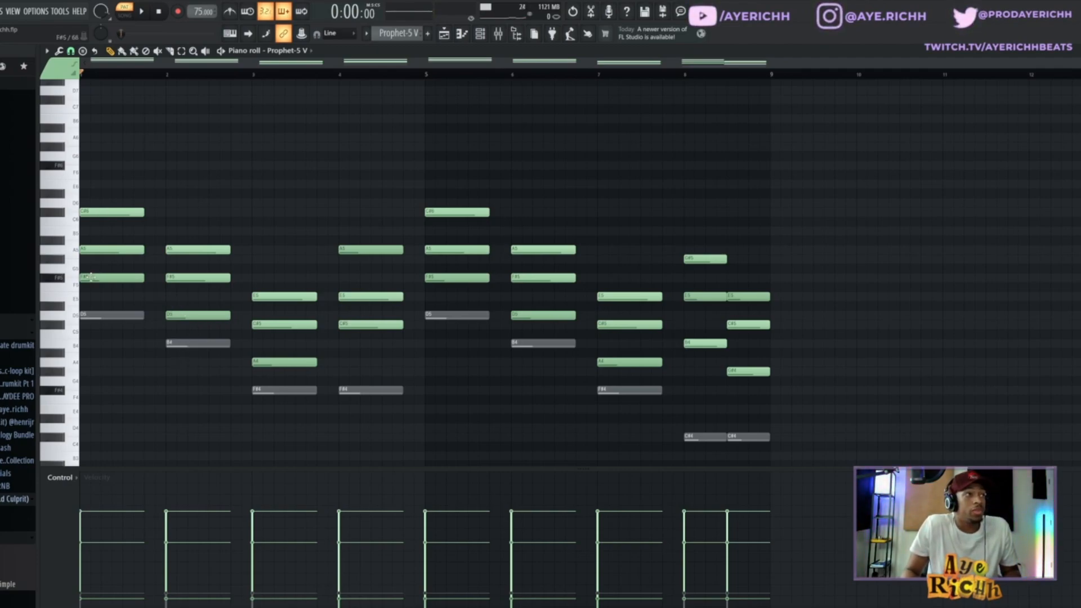
# Audition the chords in bars 2, 3 and 4 with their lowest notes muted.
pyautogui.click(179, 316)
pyautogui.keyDown('alt'); pyautogui.rightClick(186, 303); pyautogui.keyUp('alt')
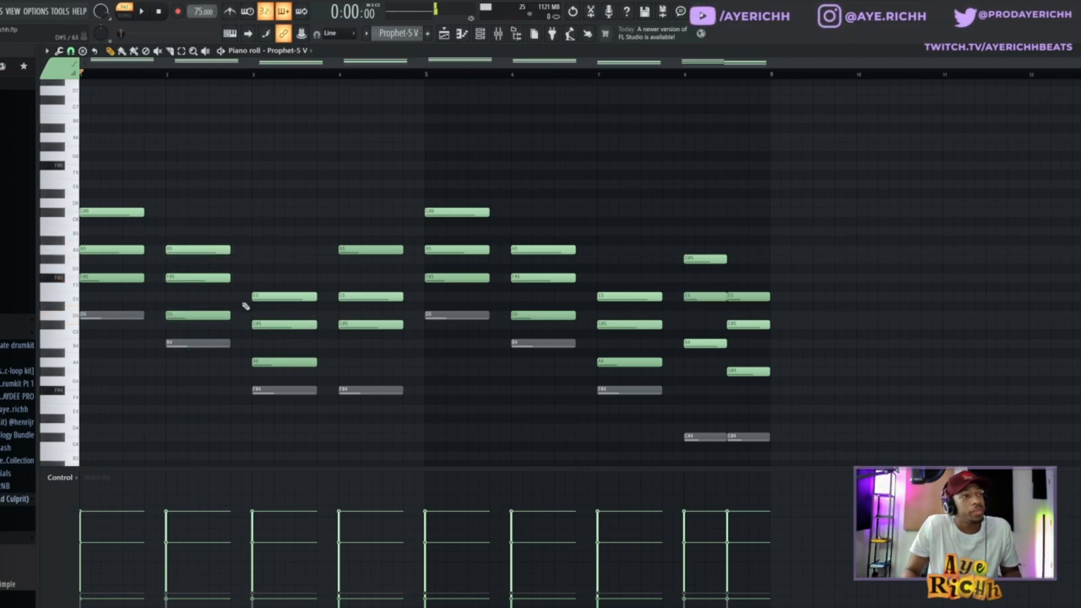
pyautogui.keyDown('alt'); pyautogui.rightClick(281, 351); pyautogui.keyUp('alt')
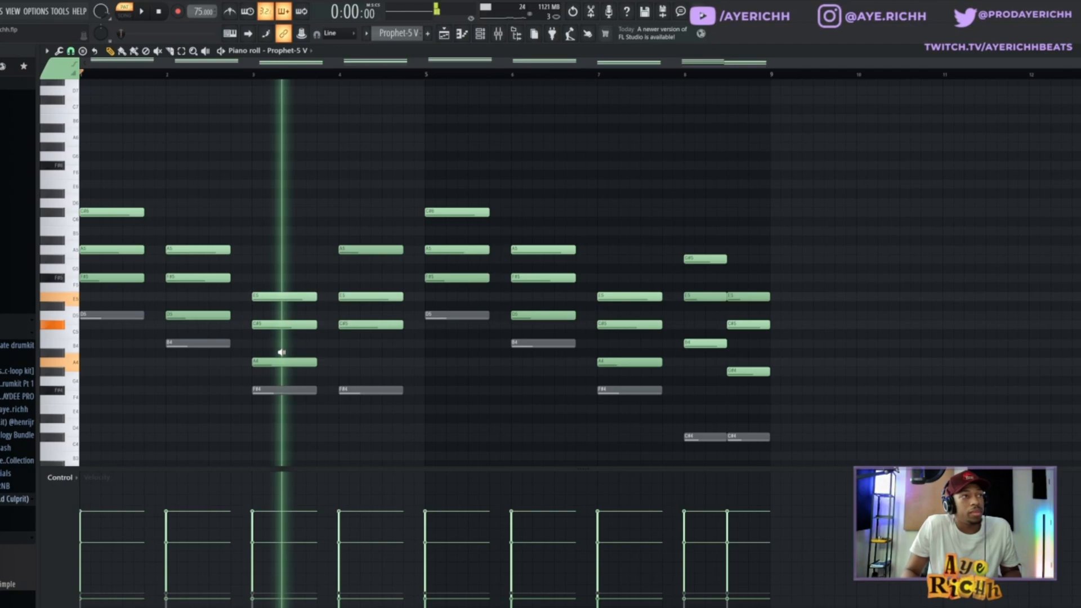
pyautogui.keyDown('alt'); pyautogui.rightClick(370, 313); pyautogui.keyUp('alt')
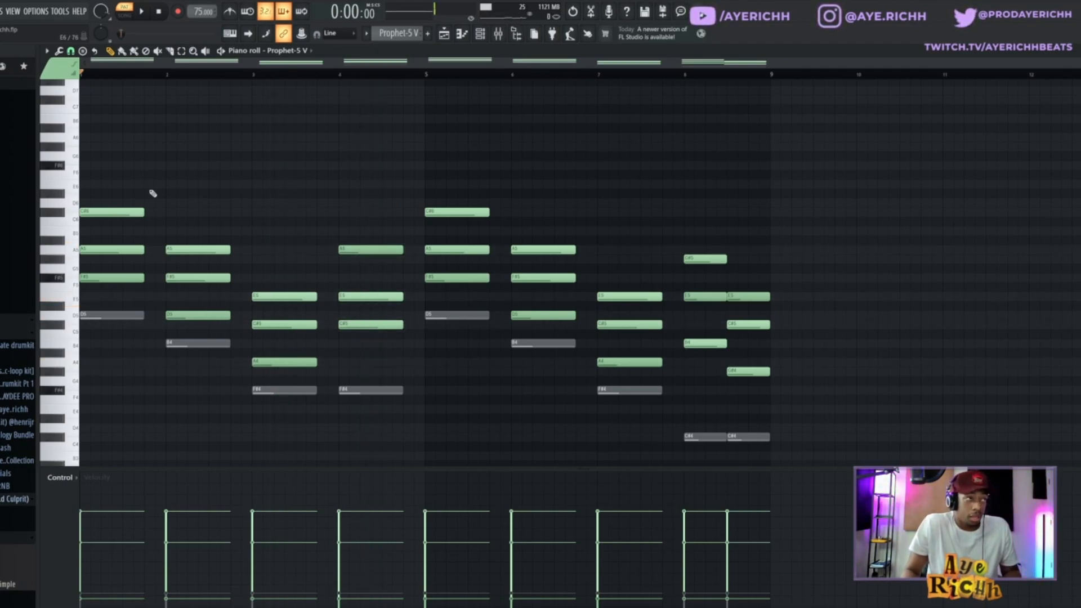
# Select the muted lowest notes of the first four chords and shift them up an octave and back down twice.
pyautogui.keyDown('ctrl'); pyautogui.keyDown('shift'); pyautogui.moveTo(126, 304); pyautogui.dragTo(136, 319); pyautogui.keyUp('shift'); pyautogui.keyUp('ctrl')
pyautogui.keyDown('ctrl'); pyautogui.keyDown('shift'); pyautogui.moveTo(187, 340); pyautogui.dragTo(204, 370); pyautogui.keyUp('shift'); pyautogui.keyUp('ctrl')
pyautogui.keyDown('ctrl'); pyautogui.keyDown('shift'); pyautogui.moveTo(264, 377); pyautogui.dragTo(274, 397); pyautogui.keyUp('shift'); pyautogui.keyUp('ctrl')
pyautogui.keyDown('ctrl'); pyautogui.keyDown('shift'); pyautogui.moveTo(365, 376); pyautogui.dragTo(381, 401); pyautogui.keyUp('shift'); pyautogui.keyUp('ctrl')
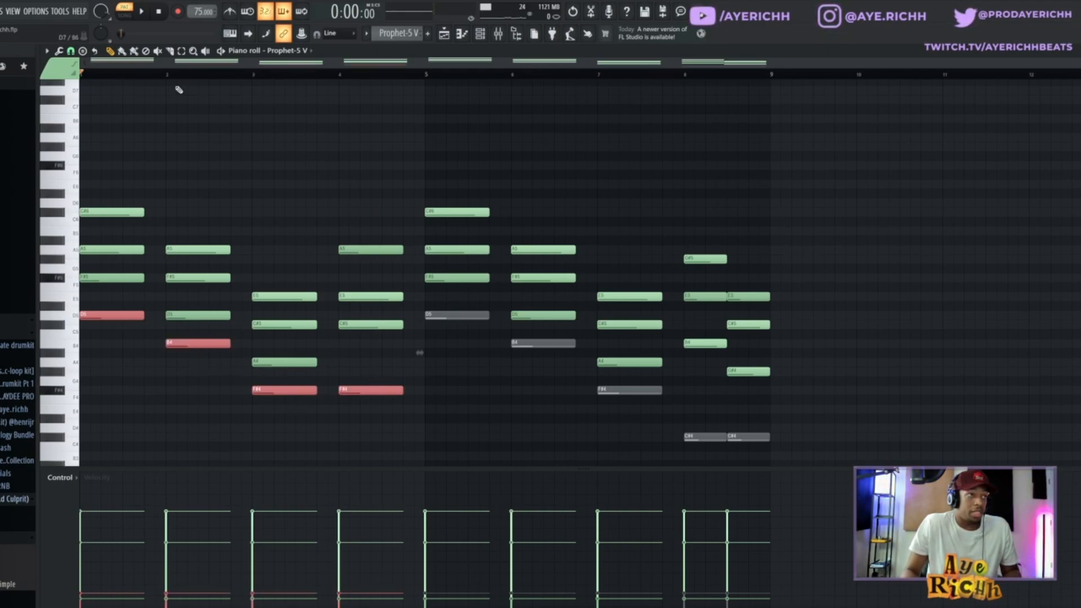
pyautogui.click(158, 52)
pyautogui.moveTo(131, 307)
pyautogui.mouseDown()
pyautogui.moveTo(213, 359)
pyautogui.moveTo(367, 396)
pyautogui.moveTo(261, 414)
pyautogui.moveTo(114, 317)
pyautogui.mouseUp()
pyautogui.keyDown('ctrl'); pyautogui.keyDown('shift'); pyautogui.moveTo(168, 339); pyautogui.dragTo(171, 345); pyautogui.keyUp('shift'); pyautogui.keyUp('ctrl')
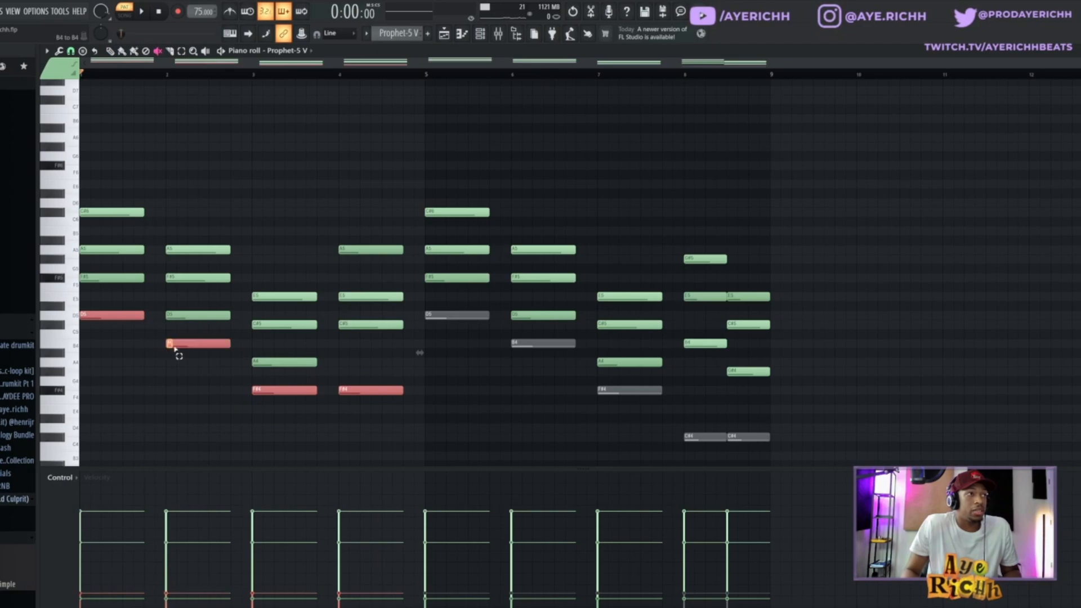
pyautogui.hotkey('ctrl', 'Up')
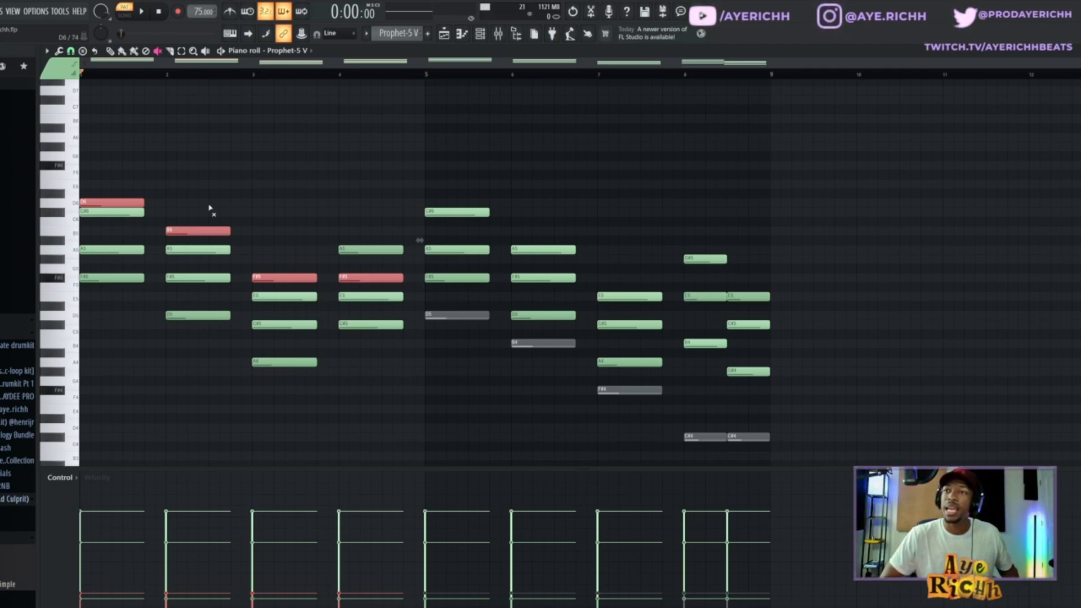
pyautogui.hotkey('ctrl', 'Down')
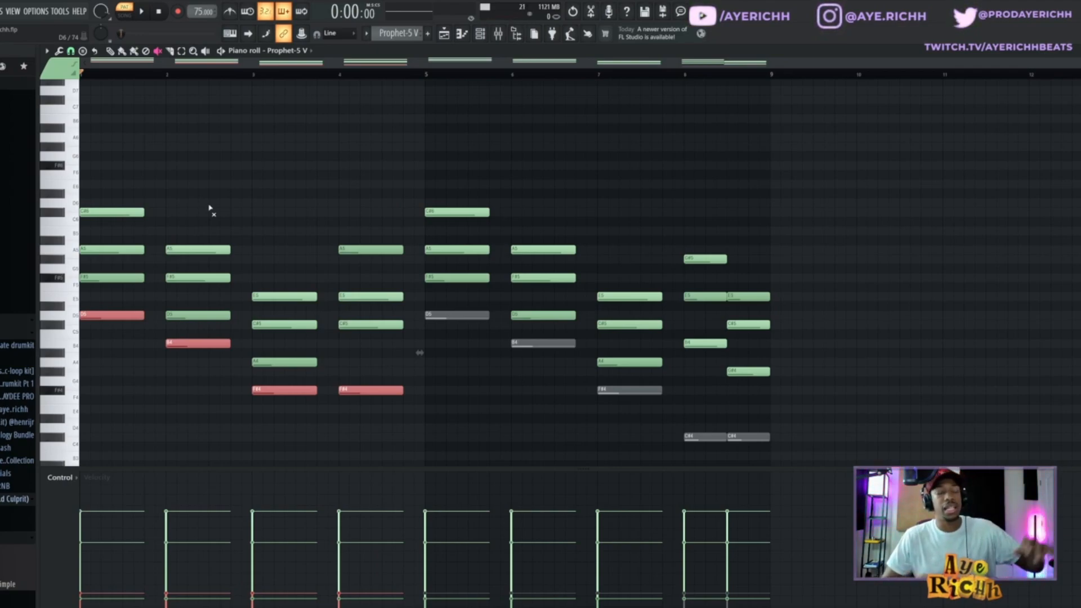
pyautogui.hotkey('ctrl', 'Up')
pyautogui.hotkey('ctrl', 'Down')
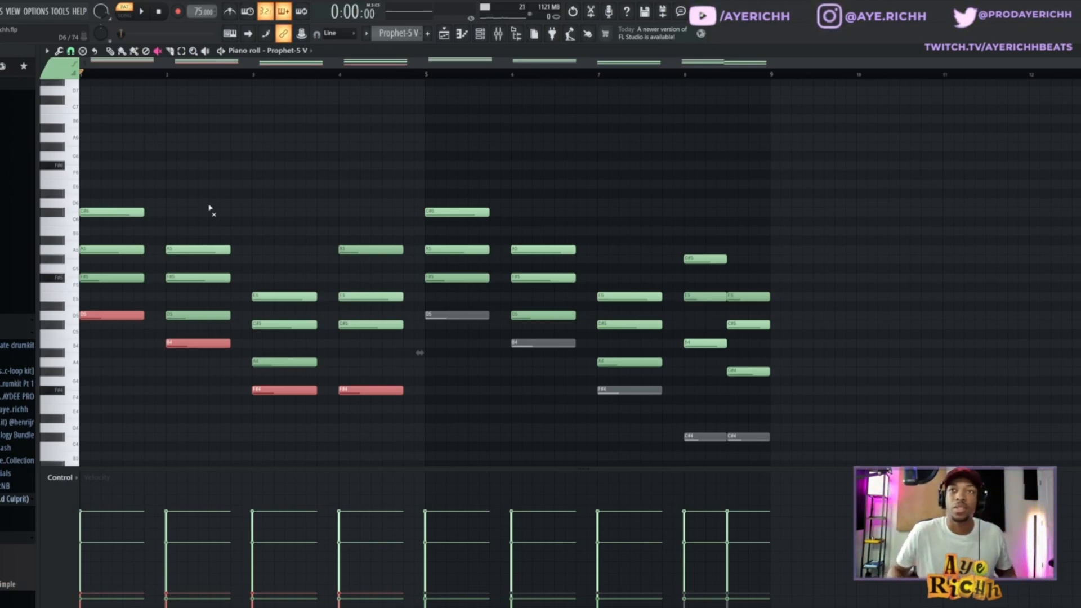
# Unmute the lowest notes of all the chords and audition the full first chord.
pyautogui.moveTo(450, 307)
pyautogui.mouseDown()
pyautogui.moveTo(650, 424)
pyautogui.moveTo(761, 444)
pyautogui.mouseUp()
pyautogui.press('p')
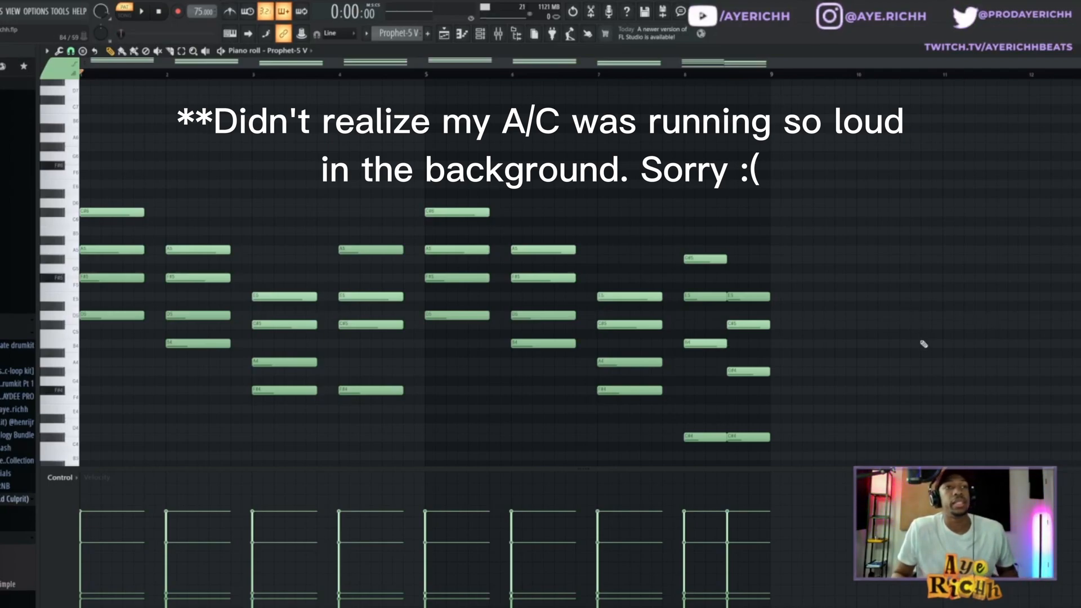
pyautogui.press('space')
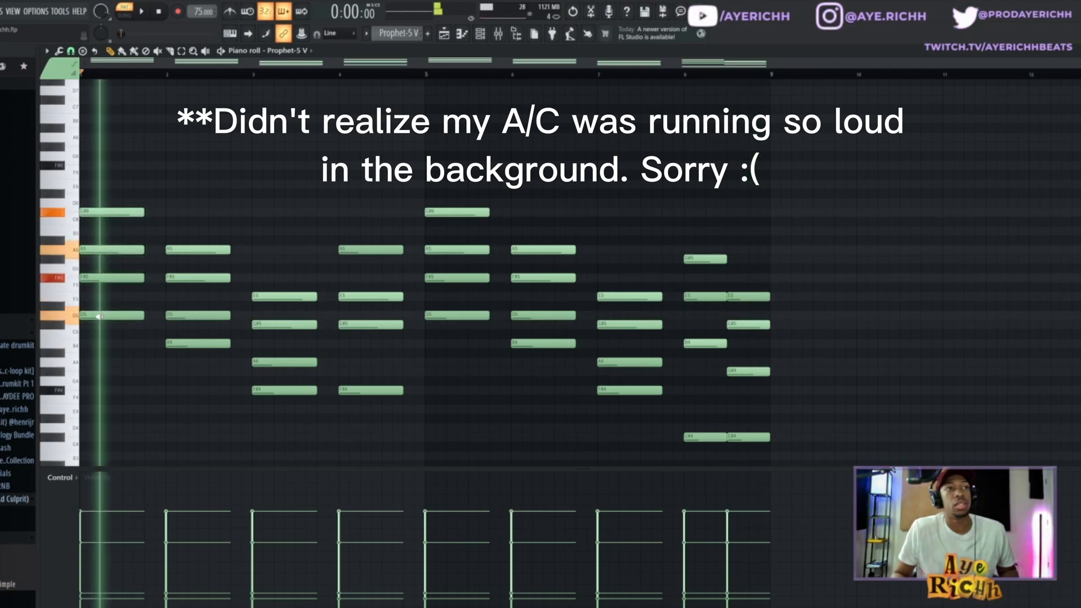
pyautogui.press('space')
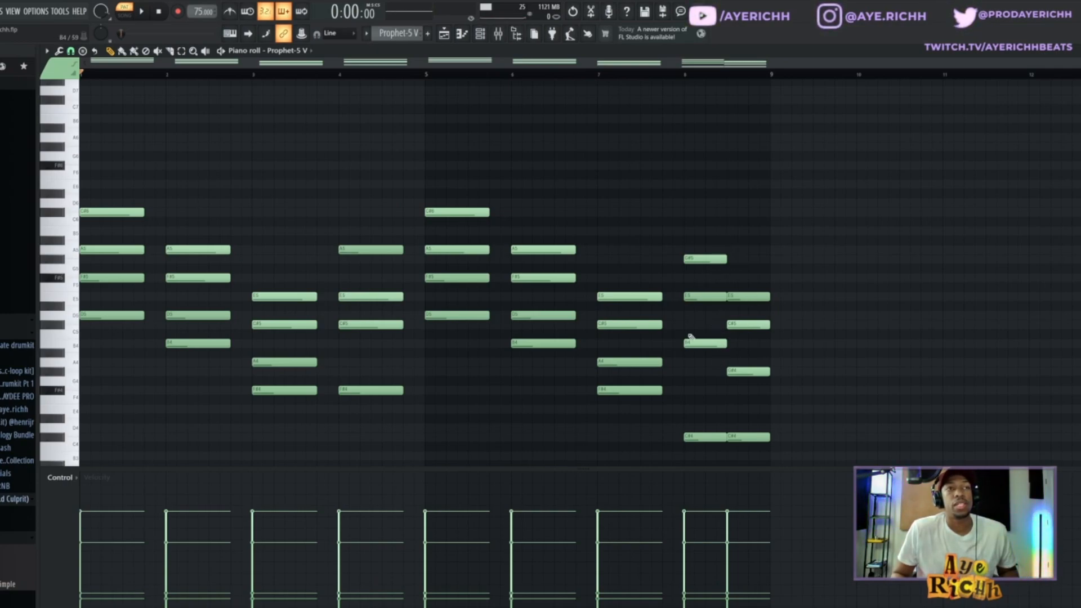
pyautogui.keyDown('alt'); pyautogui.rightClick(104, 274); pyautogui.keyUp('alt')
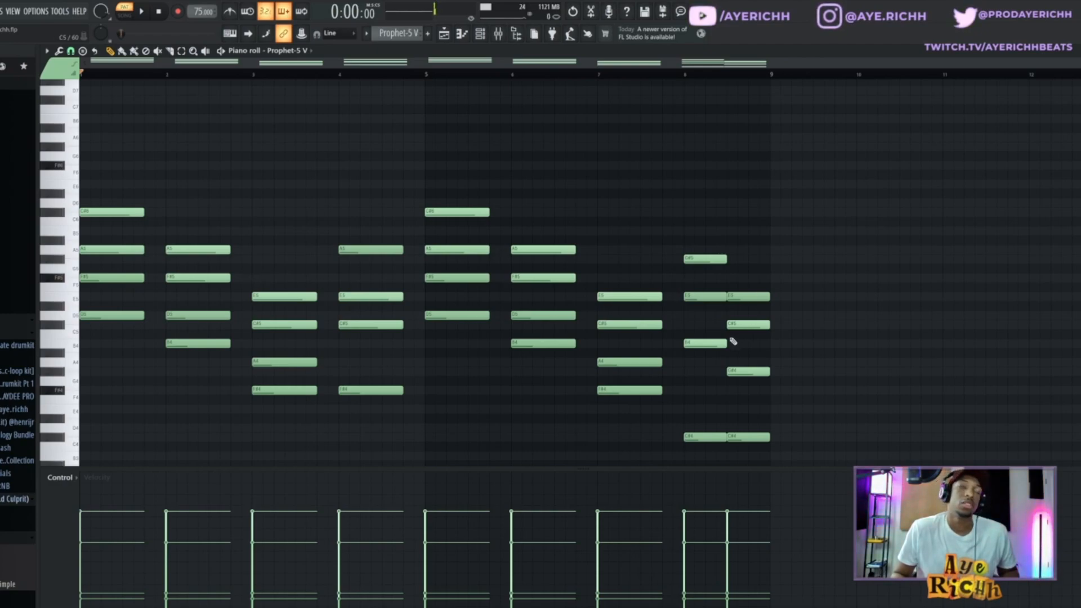
# Move the low C#4 note of the first chord in bar 8 up one octave to C#5 and deselect it.
pyautogui.scroll(-2, 709, 335)
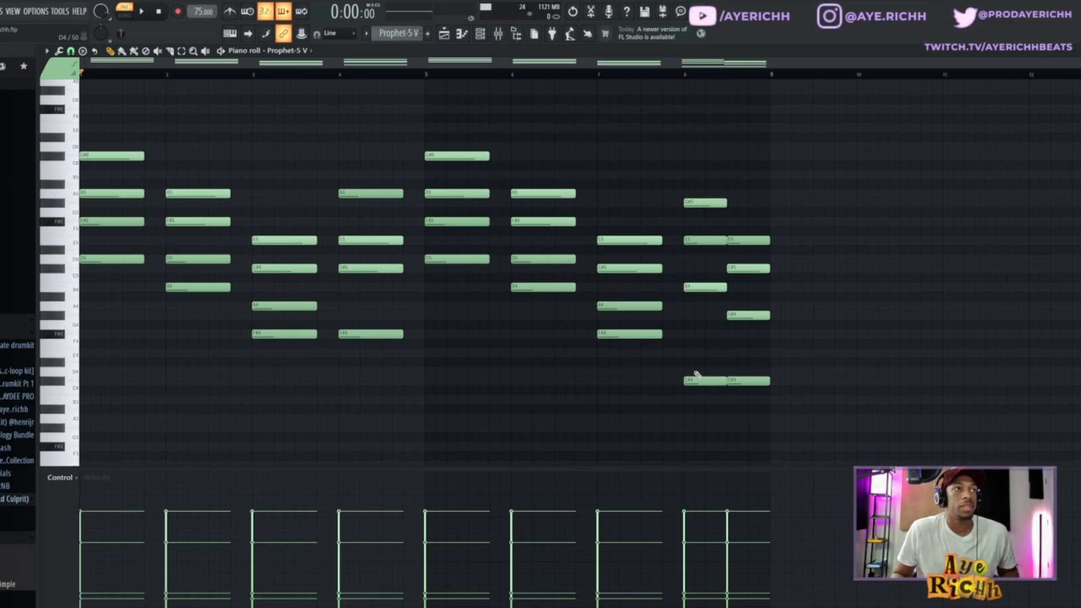
pyautogui.moveTo(698, 340); pyautogui.dragTo(707, 418)
pyautogui.hotkey('ctrl', 'Up')
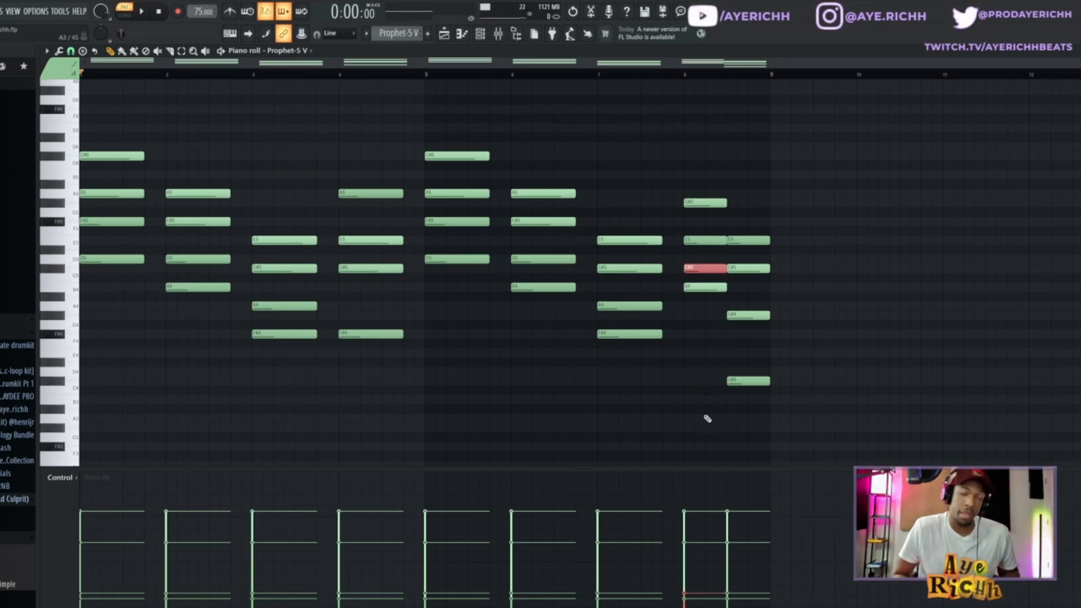
pyautogui.hotkey('ctrl', 'd')
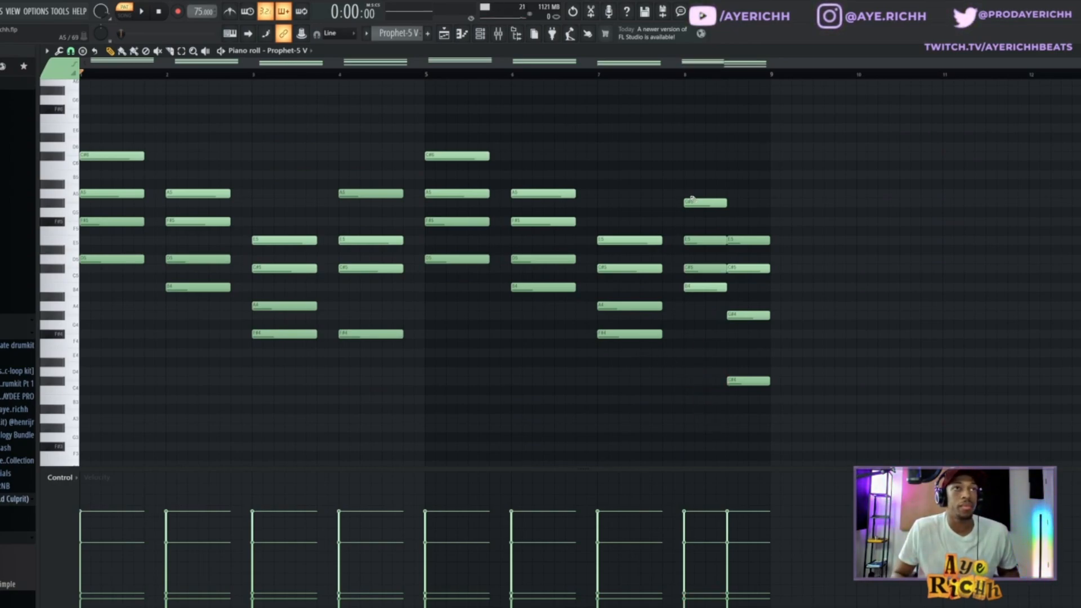
# Mute the F#4 note in the bar 4 chord and the B4 note in the first bar 8 chord.
pyautogui.keyDown('ctrl'); pyautogui.rightClick(371, 251); pyautogui.keyUp('ctrl')
pyautogui.moveTo(497, 223)
pyautogui.mouseDown()
pyautogui.moveTo(440, 232)
pyautogui.moveTo(487, 239)
pyautogui.mouseUp()
pyautogui.moveTo(960, 253); pyautogui.dragTo(962, 257)
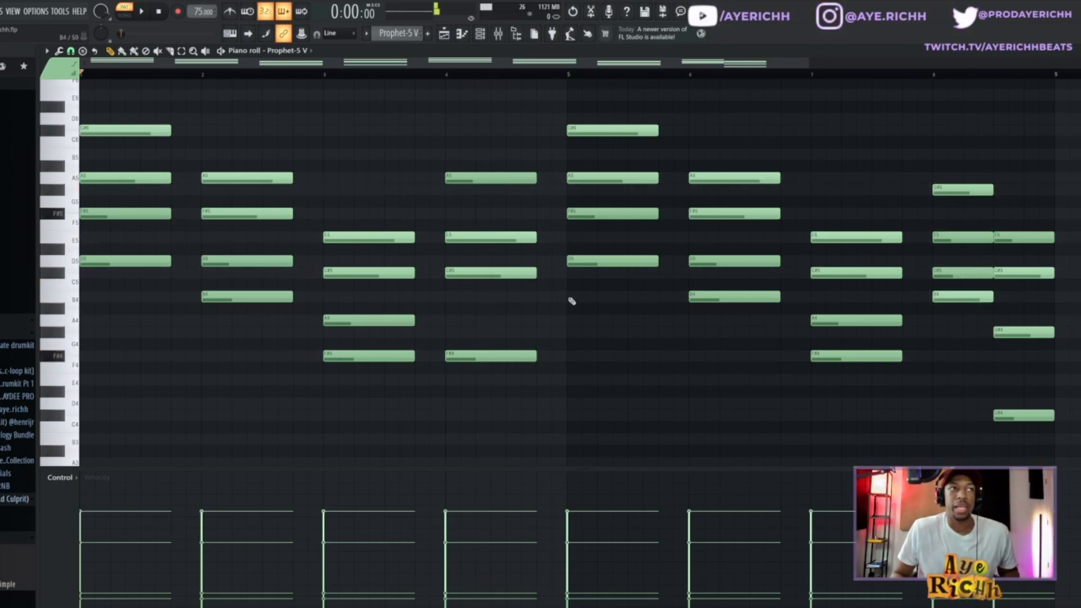
pyautogui.click(159, 51)
pyautogui.click(945, 297)
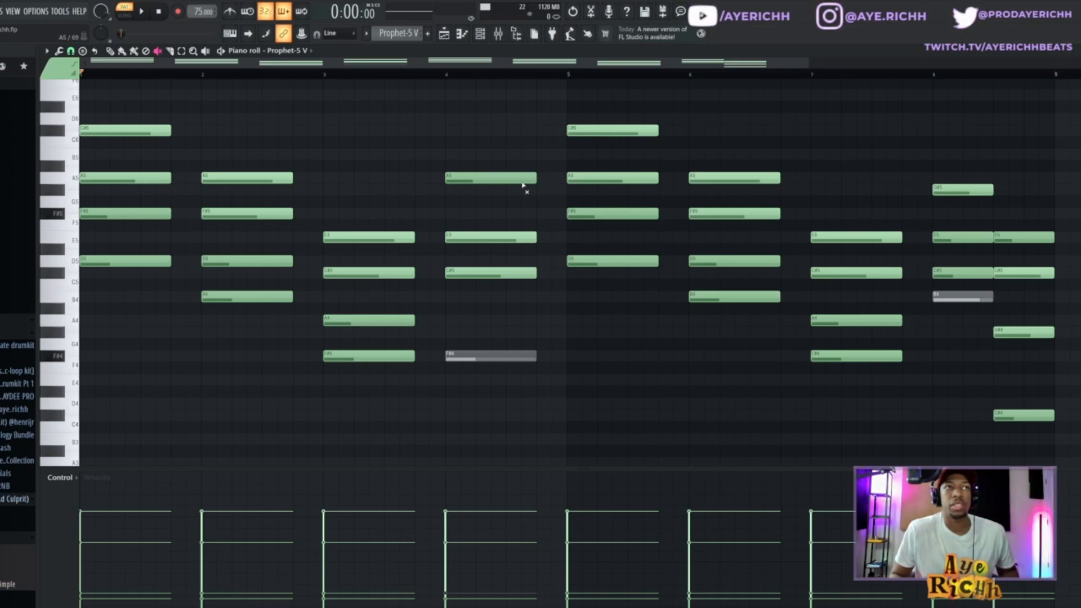
# Highlight the top note of the bar 4 chord, followed by the top note of the first bar 8 chord.
pyautogui.click(935, 190)
pyautogui.click(470, 178)
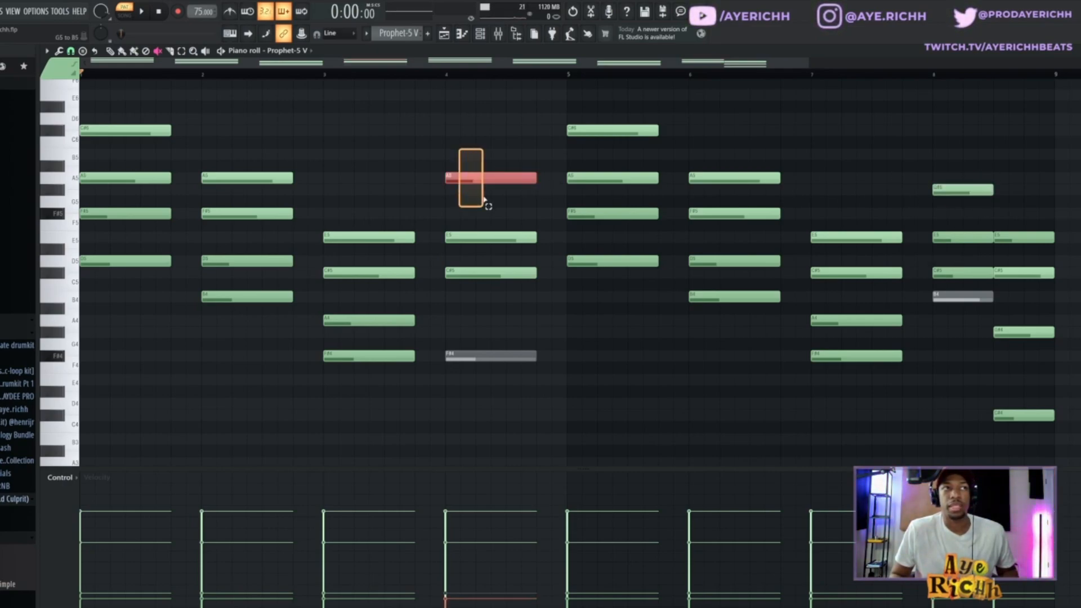
pyautogui.moveTo(904, 150); pyautogui.dragTo(984, 201)
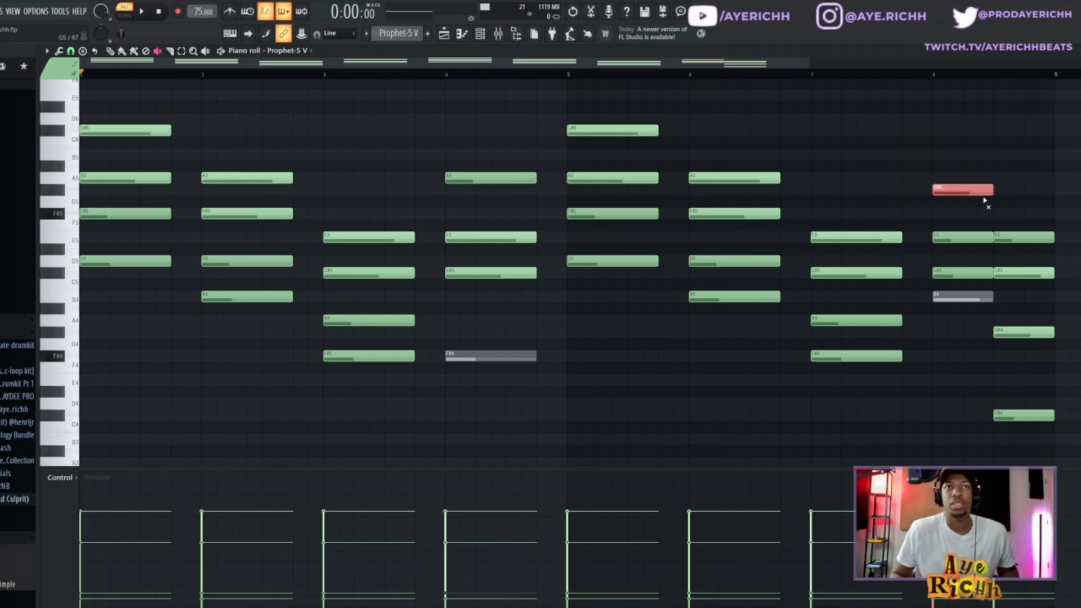
pyautogui.click(109, 51)
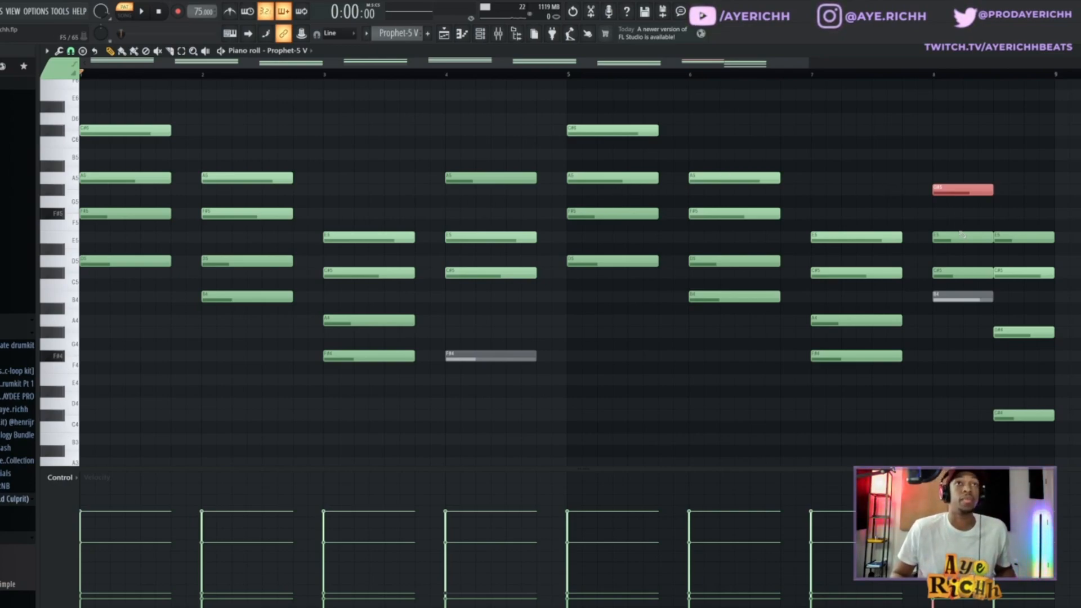
# Unmute the F#4 note in bar 4 and the B4 note in bar 8.
pyautogui.click(158, 51)
pyautogui.click(476, 356)
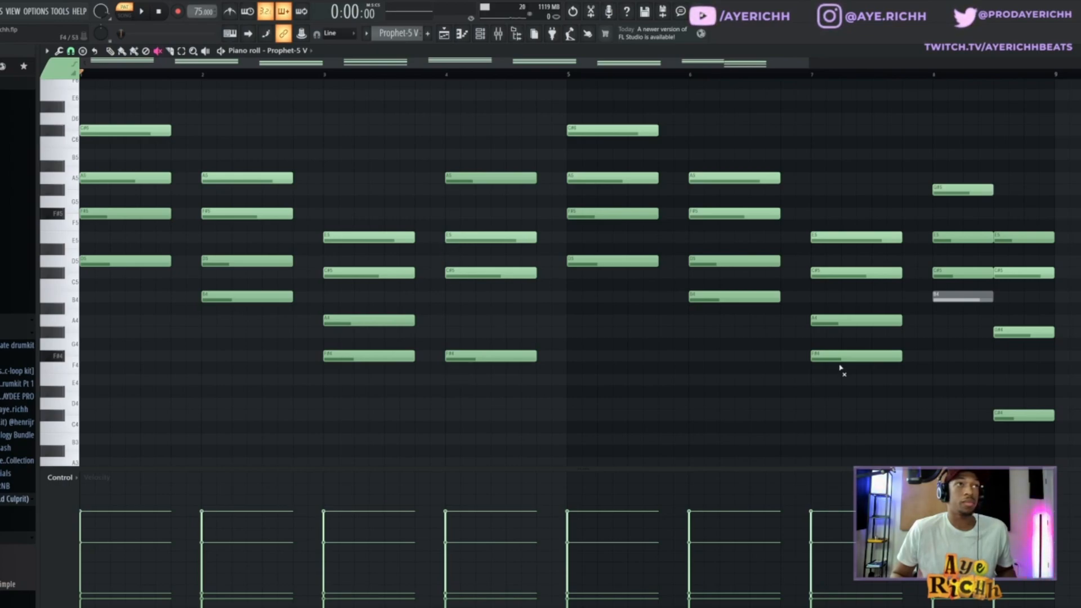
pyautogui.click(964, 296)
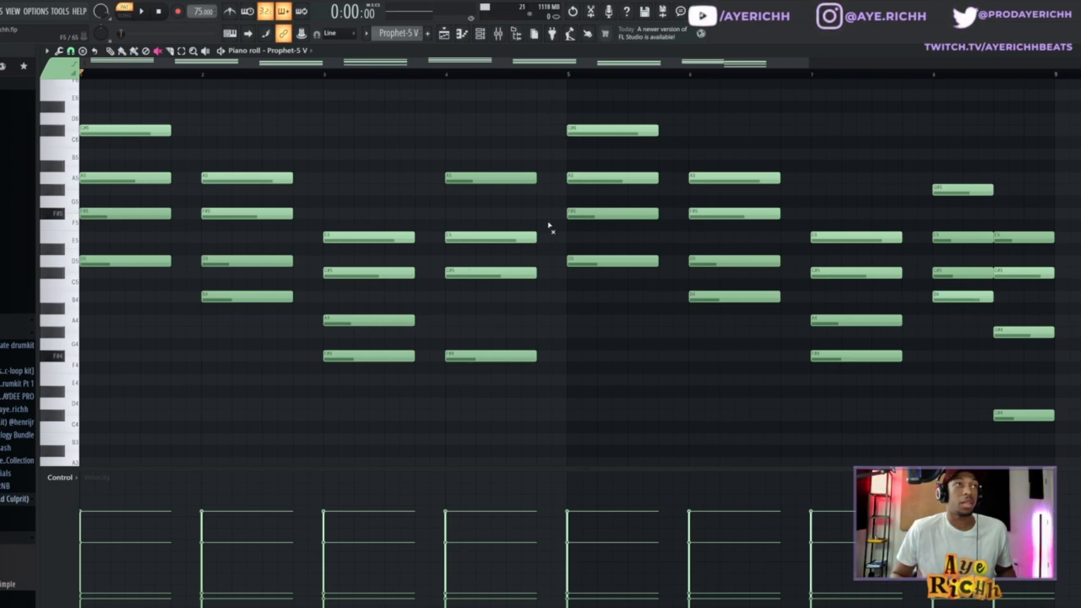
# Raise the B4 note of the first bar 8 chord one octave to B5 and try a B5 note above the bar 4 chord.
pyautogui.moveTo(951, 301); pyautogui.dragTo(977, 307)
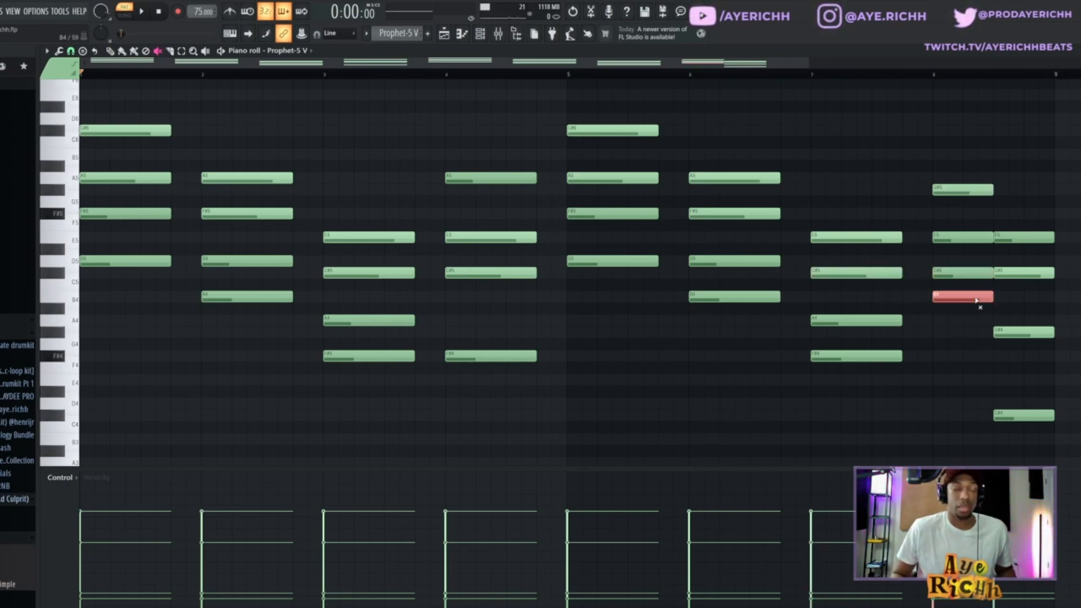
pyautogui.hotkey('ctrl', 'Up')
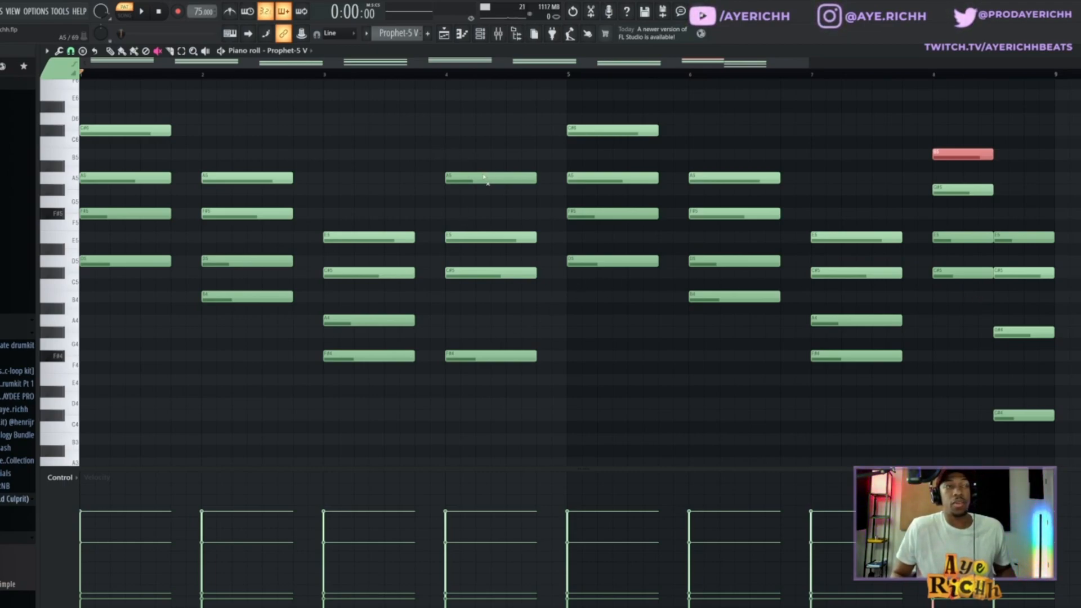
pyautogui.click(110, 50)
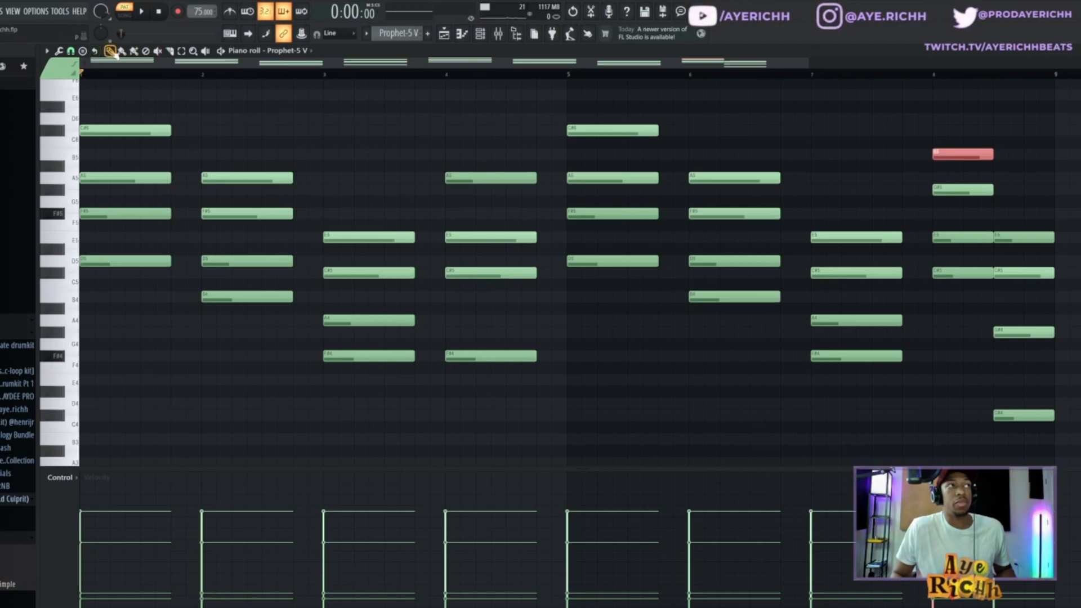
pyautogui.click(448, 155)
pyautogui.rightClick(483, 154)
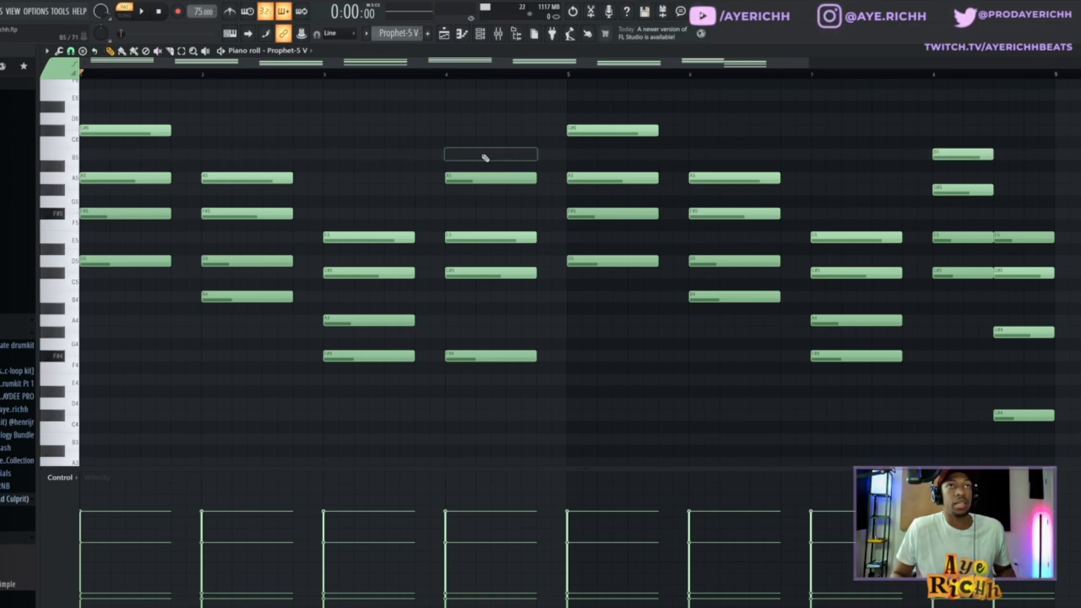
# Return the B5 note of the first bar 8 chord down one octave to B4.
pyautogui.keyDown('alt'); pyautogui.rightClick(959, 243); pyautogui.keyUp('alt')
pyautogui.moveTo(946, 223)
pyautogui.mouseDown()
pyautogui.moveTo(965, 223)
pyautogui.moveTo(940, 223)
pyautogui.moveTo(956, 224)
pyautogui.mouseUp()
pyautogui.click(959, 153)
pyautogui.hotkey('ctrl', 'Down')
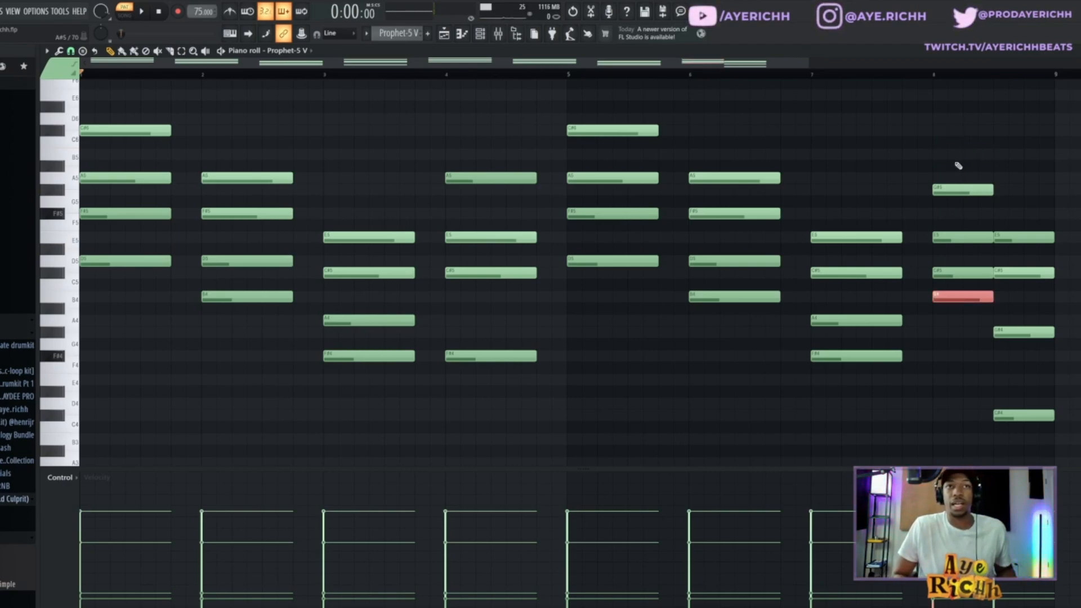
# Lower the C#5 note of the first bar 8 chord one octave to C#4 and deselect it.
pyautogui.moveTo(961, 247); pyautogui.dragTo(962, 262)
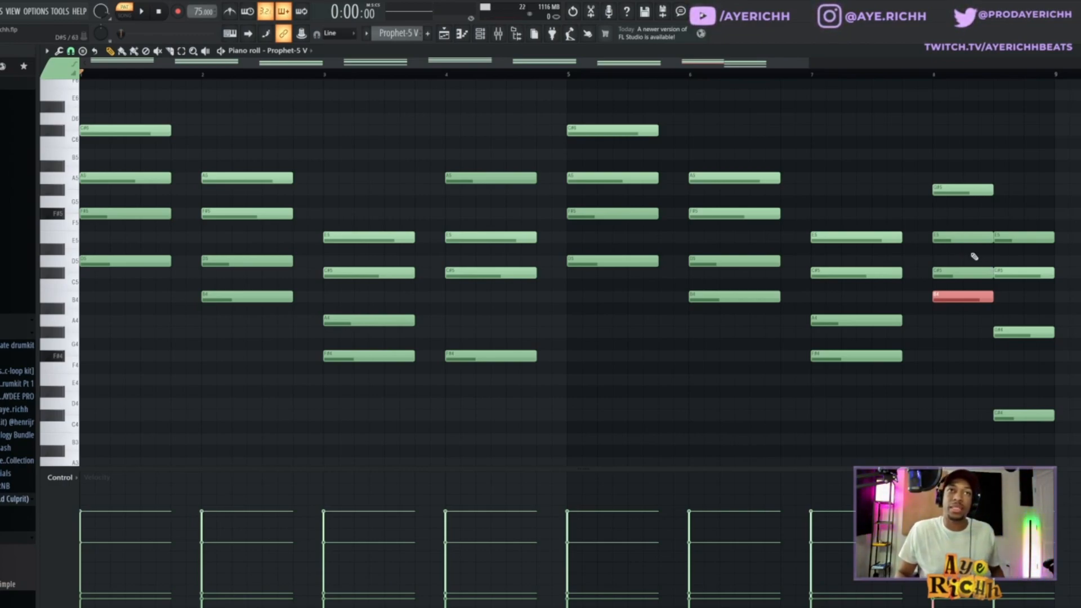
pyautogui.click(972, 272)
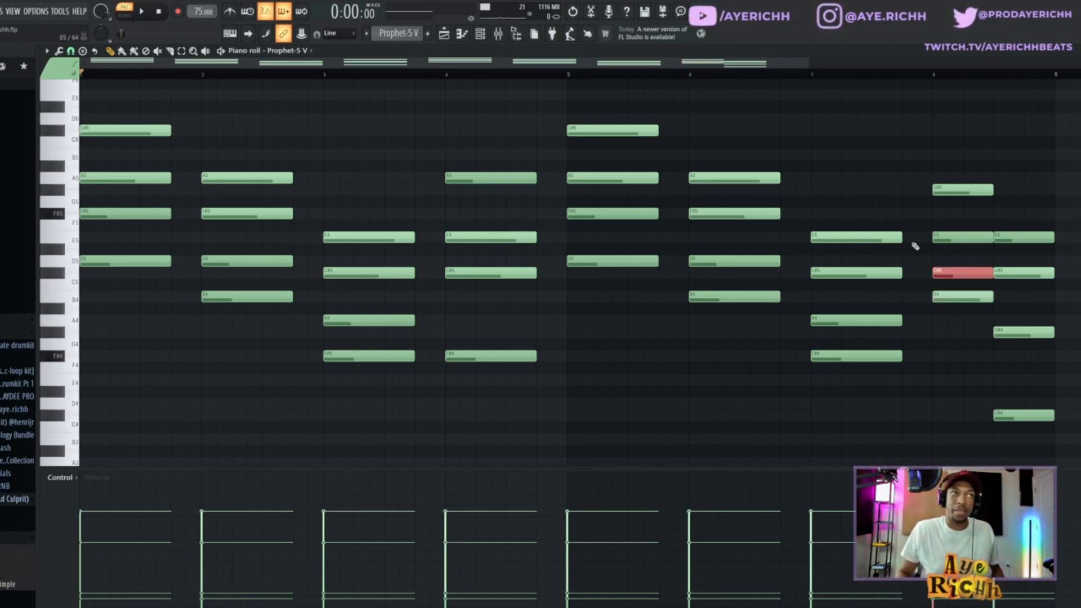
pyautogui.hotkey('ctrl', 'Down')
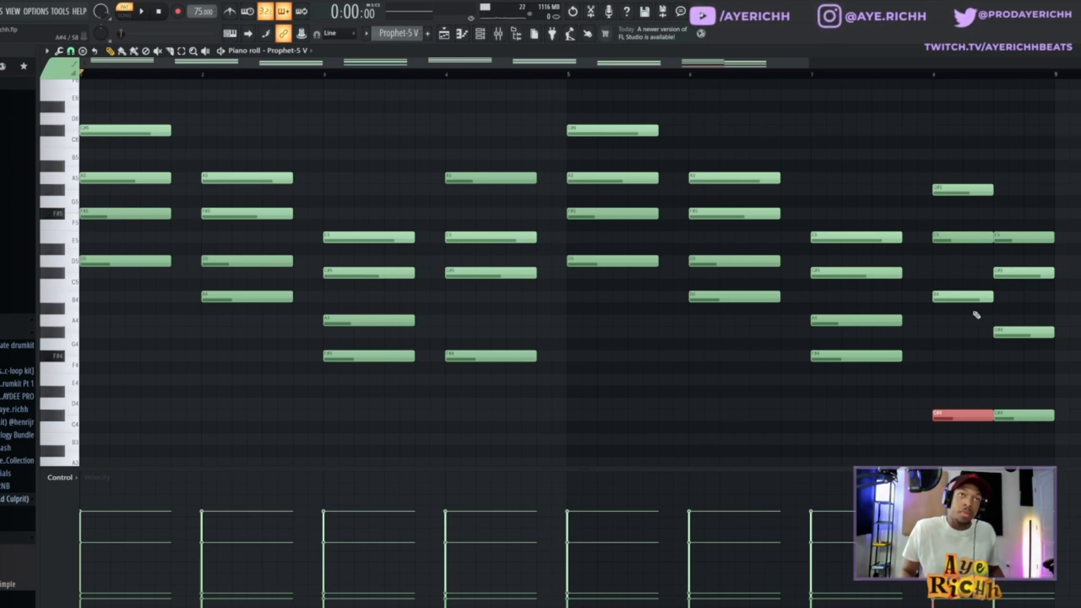
pyautogui.keyDown('alt'); pyautogui.rightClick(961, 287); pyautogui.keyUp('alt')
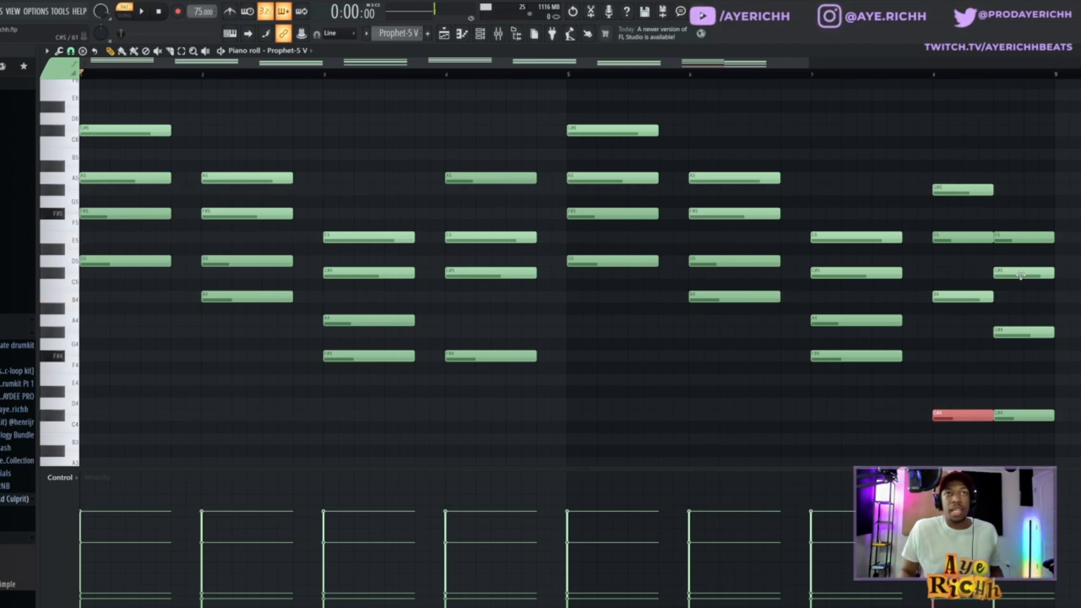
pyautogui.keyDown('ctrl'); pyautogui.click(1022, 168); pyautogui.keyUp('ctrl')
pyautogui.moveTo(1040, 310); pyautogui.dragTo(1043, 419)
pyautogui.keyDown('ctrl'); pyautogui.click(1016, 394); pyautogui.keyUp('ctrl')
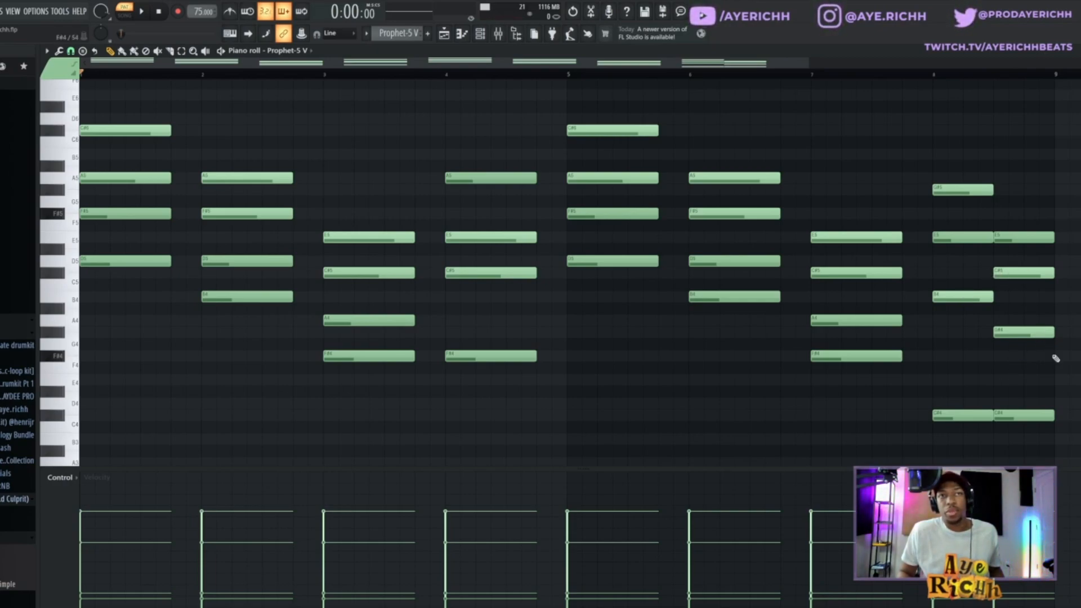
# Try raising the G#4 note of the second bar 8 chord one octave to G#5.
pyautogui.click(1028, 416)
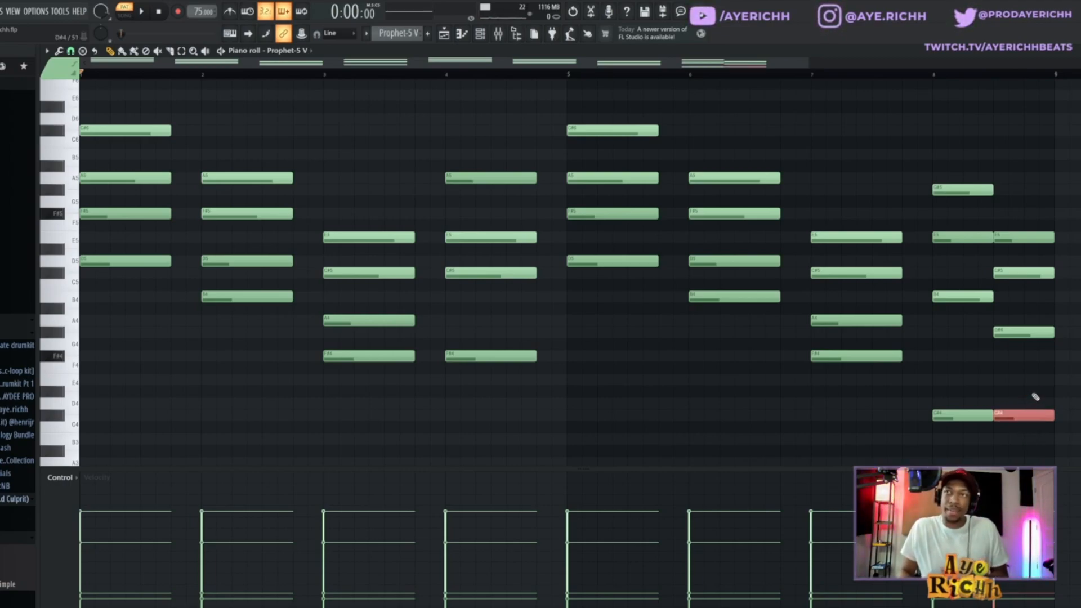
pyautogui.click(1025, 333)
pyautogui.hotkey('shift', 'Up')
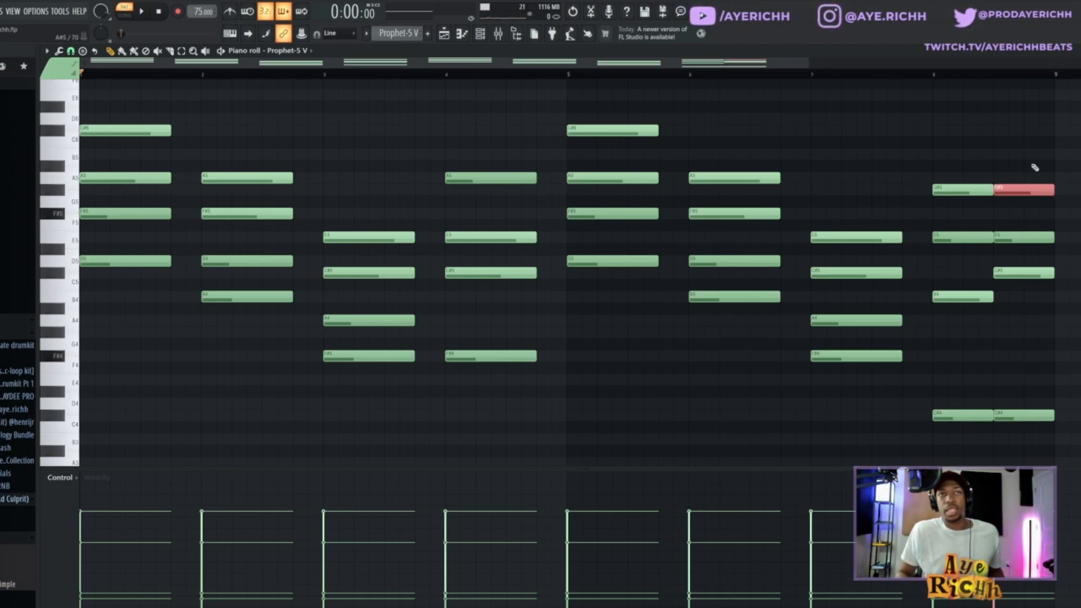
pyautogui.moveTo(1066, 269); pyautogui.dragTo(1039, 287)
pyautogui.moveTo(1044, 375); pyautogui.dragTo(1036, 450)
pyautogui.moveTo(1043, 256); pyautogui.dragTo(1030, 195)
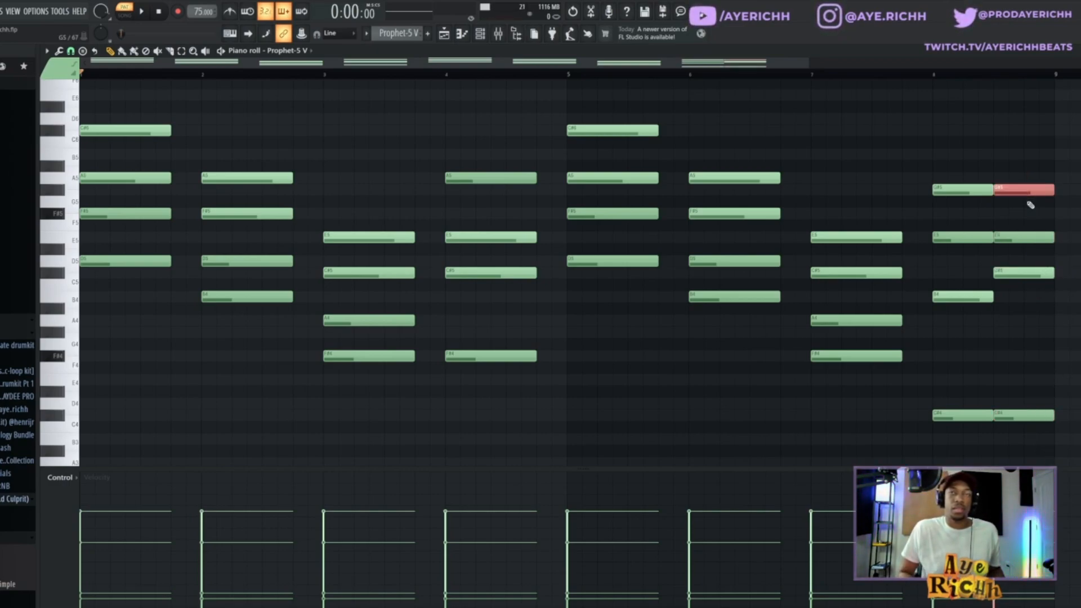
# Undo the recent transpositions in the second bar 8 chord, bring its G#5 note back down to G#4, and deselect it.
pyautogui.hotkey('ctrl', 'Down')
pyautogui.hotkey('ctrl', 'z')
pyautogui.hotkey('ctrl', 'z')
pyautogui.hotkey('ctrl', 'z')
pyautogui.hotkey('ctrl', 'z')
pyautogui.hotkey('ctrl', 'z')
pyautogui.hotkey('ctrl', 'z')
pyautogui.hotkey('ctrl', 'z')
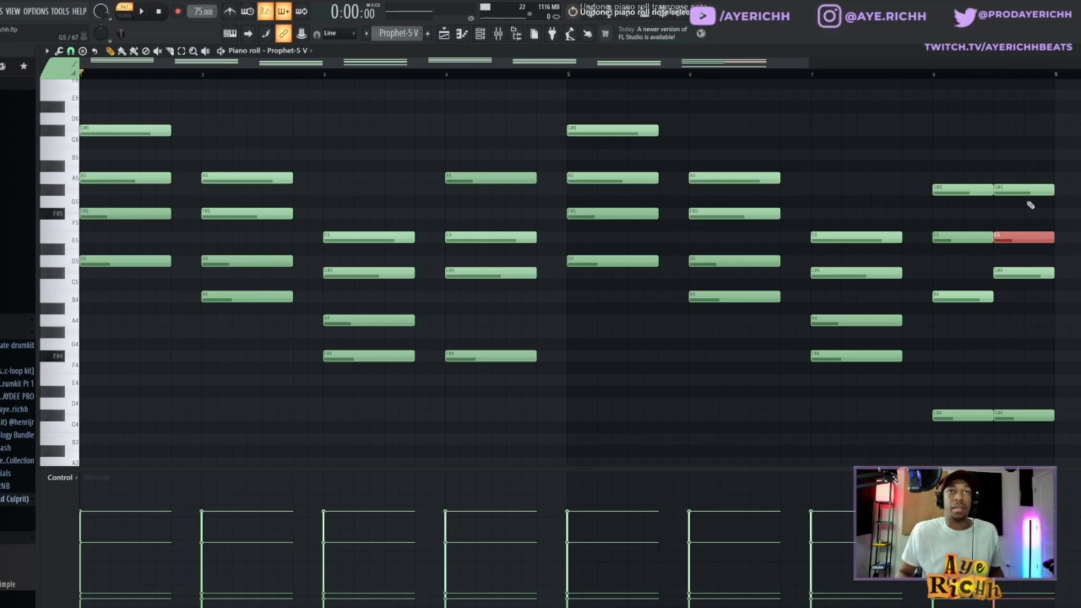
pyautogui.hotkey('ctrl', 'Down')
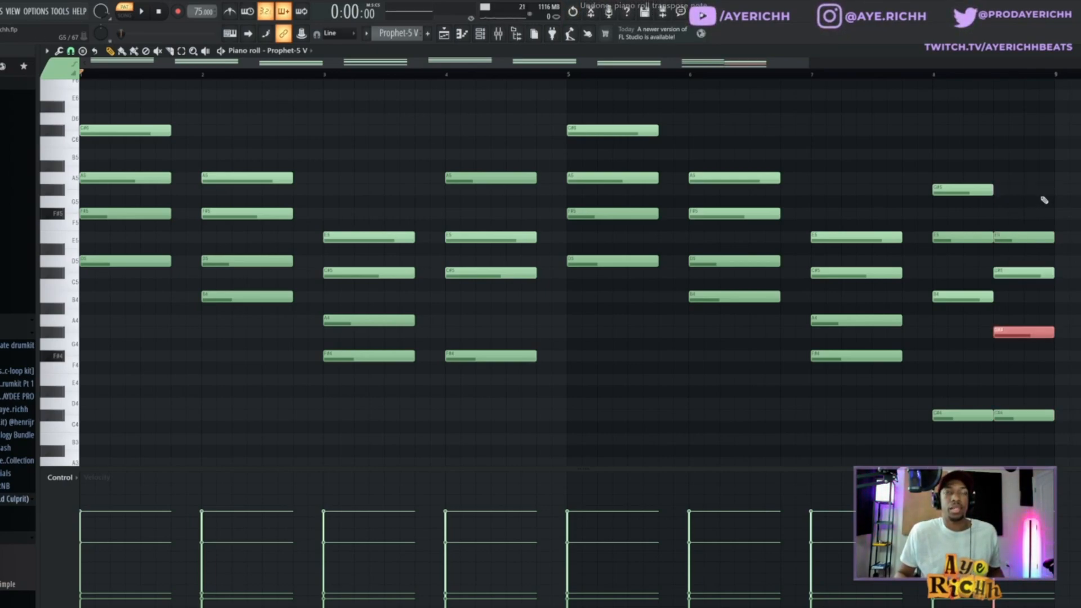
pyautogui.click(1048, 191)
pyautogui.scroll(-2, 1060, 236)
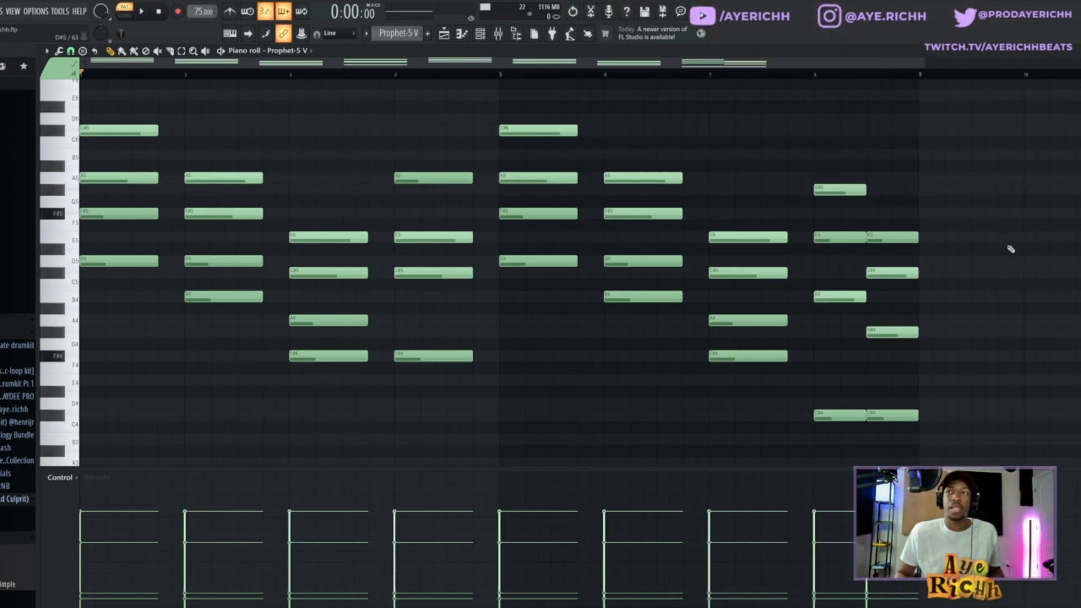
pyautogui.scroll(-3, 870, 277)
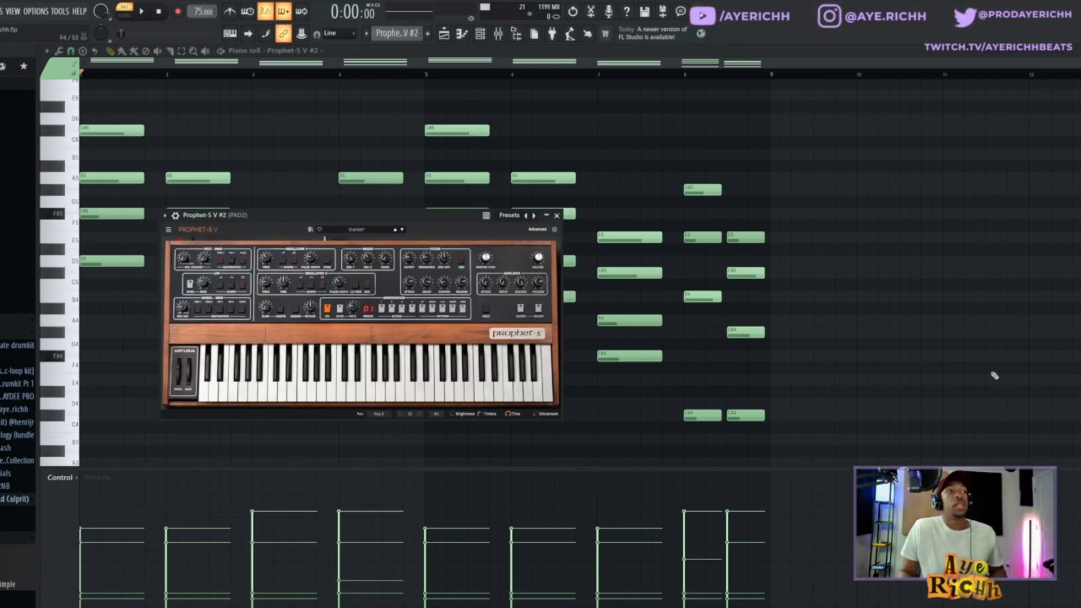
# Show the Pad presets of the Prophet-5 V #2 PAD2 instrument and play its chord pattern from the start.
pyautogui.click(349, 228)
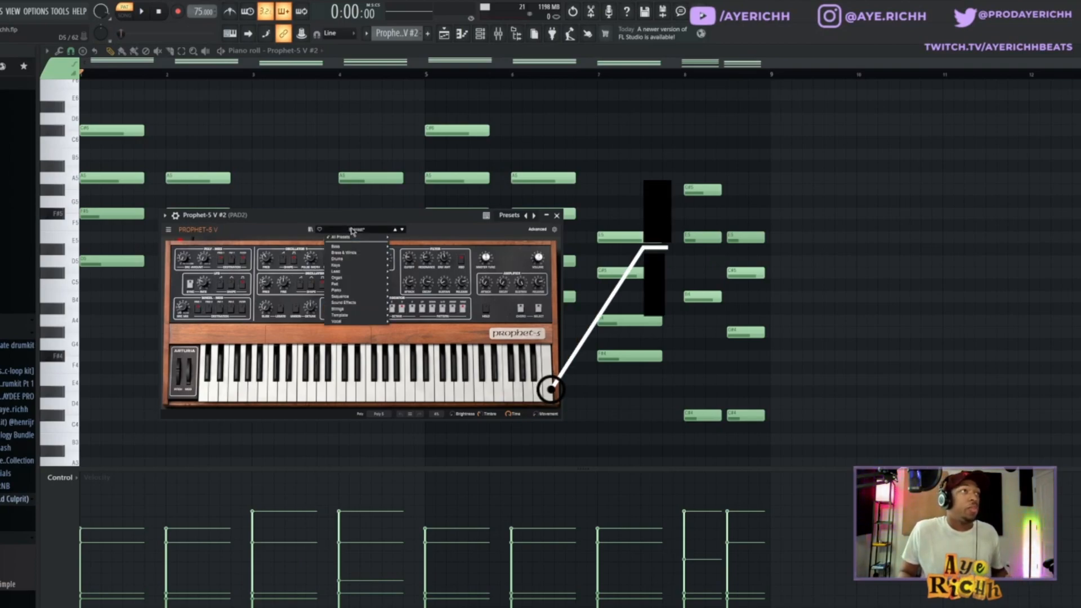
pyautogui.moveTo(358, 286)
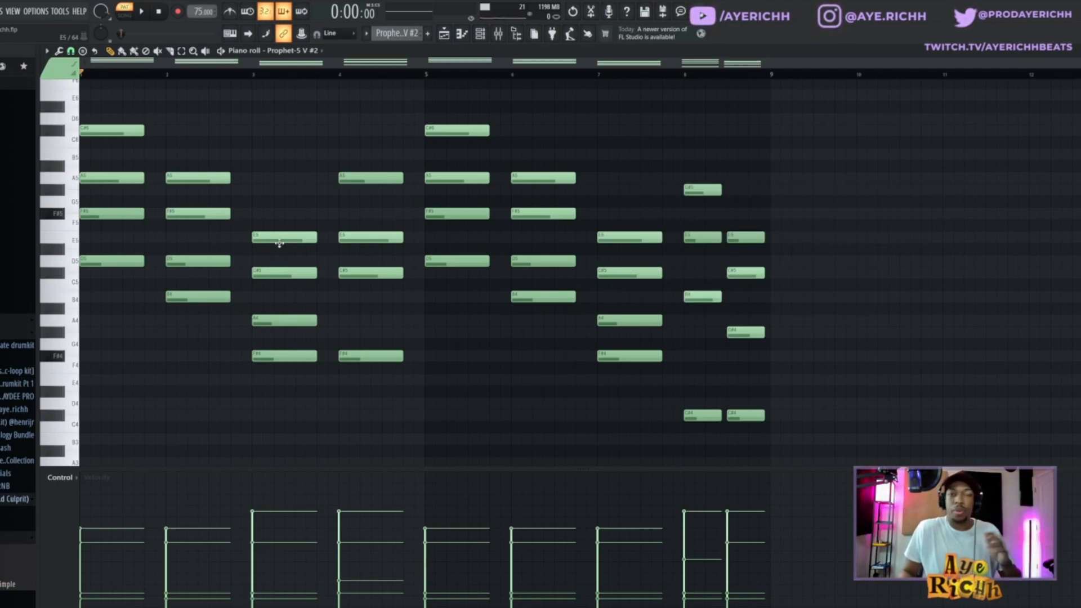
pyautogui.scroll(2, 249, 226)
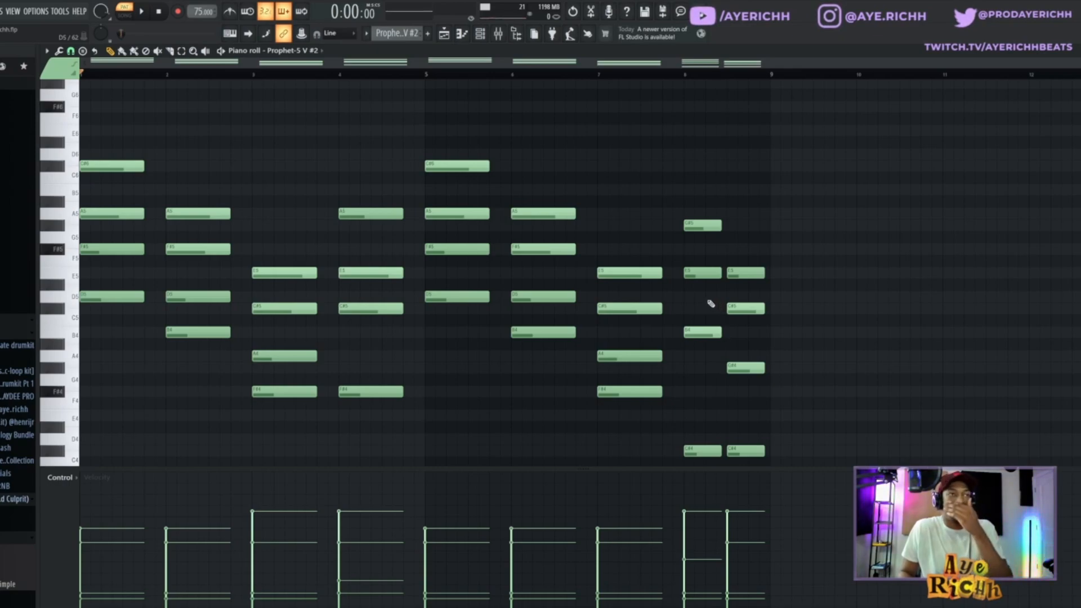
pyautogui.press('space')
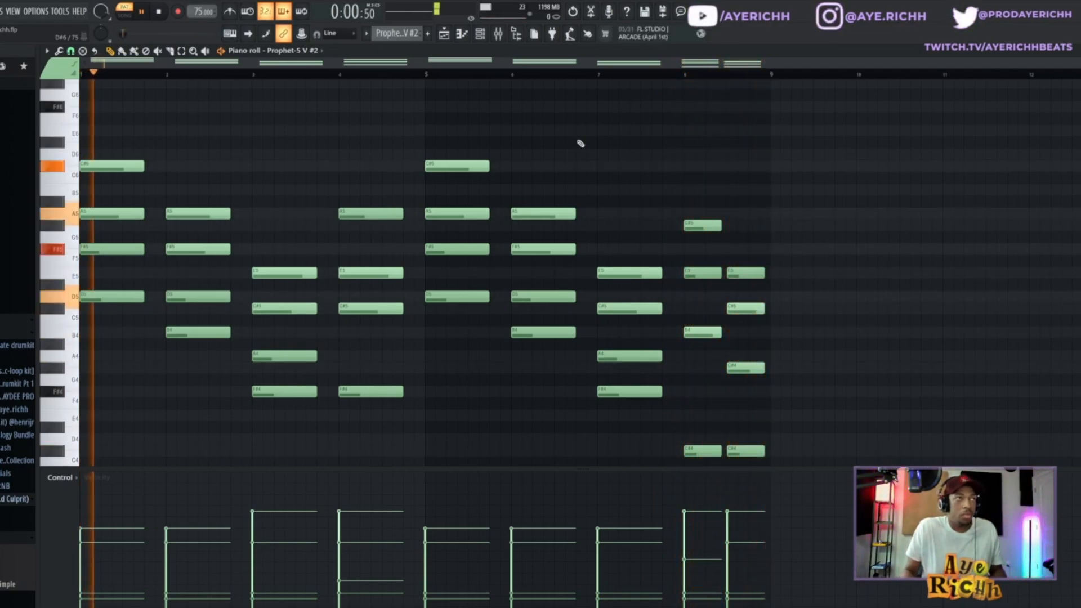
pyautogui.press('space')
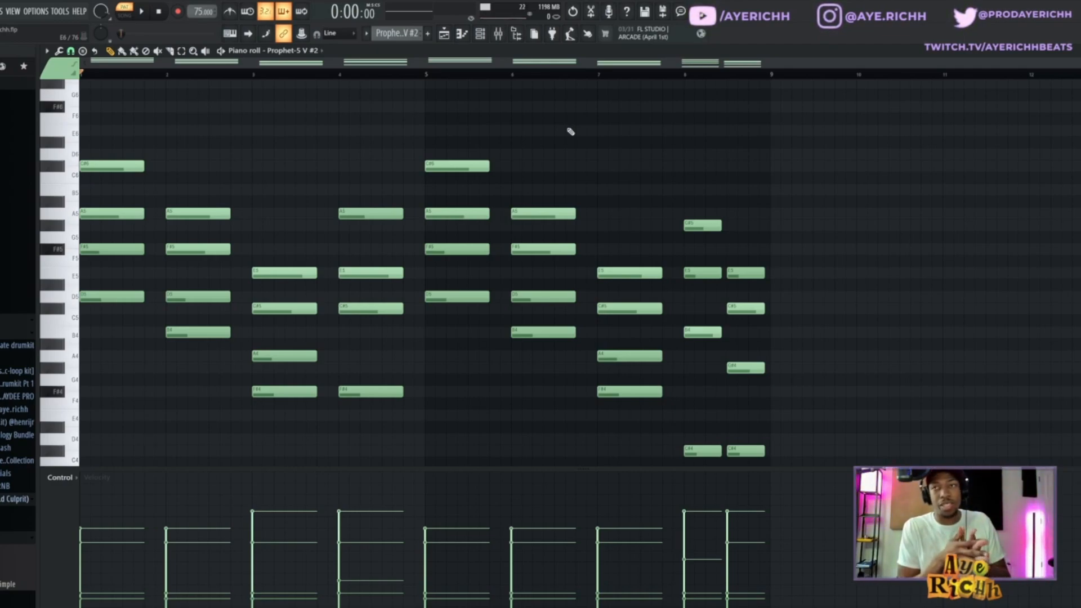
# Isolate the SWEEPING PAD and PAD2 tracks in the playlist and play them together in song mode.
pyautogui.click(444, 33)
pyautogui.rightClick(177, 99)
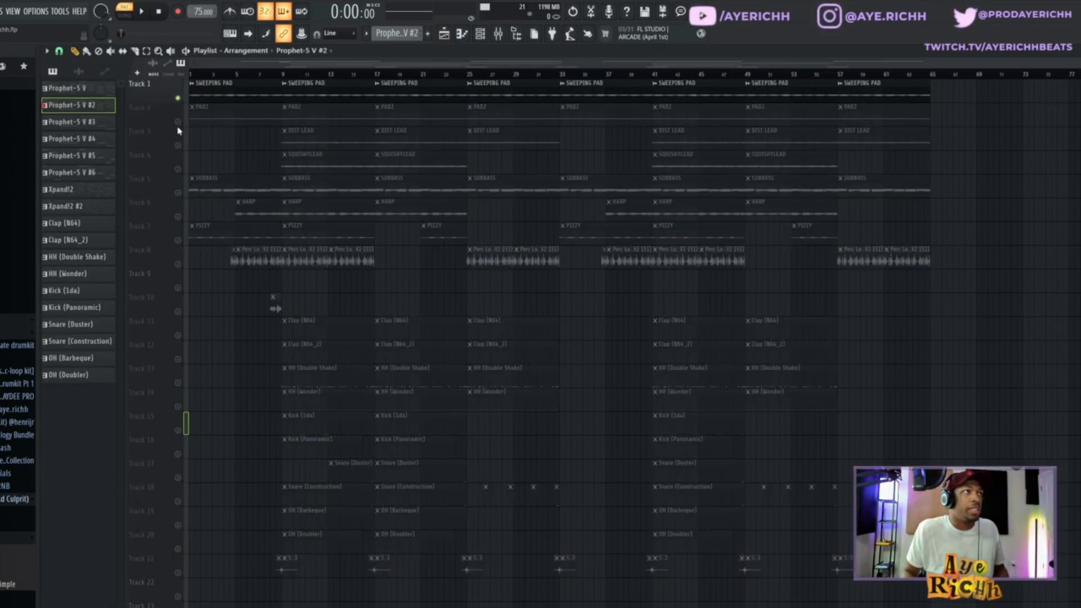
pyautogui.click(178, 122)
pyautogui.click(126, 21)
pyautogui.press('space')
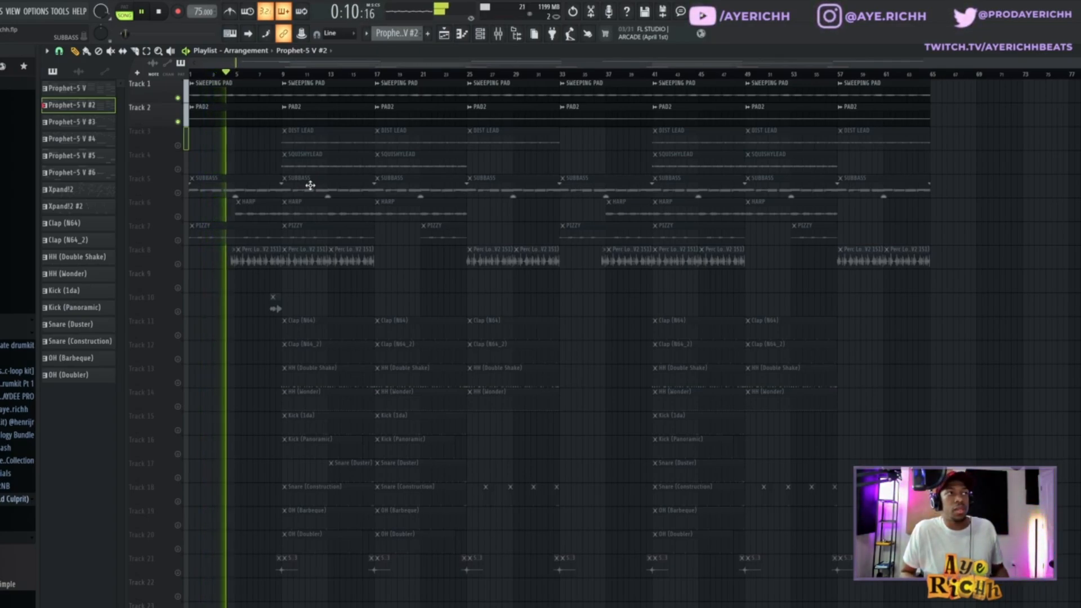
pyautogui.press('space')
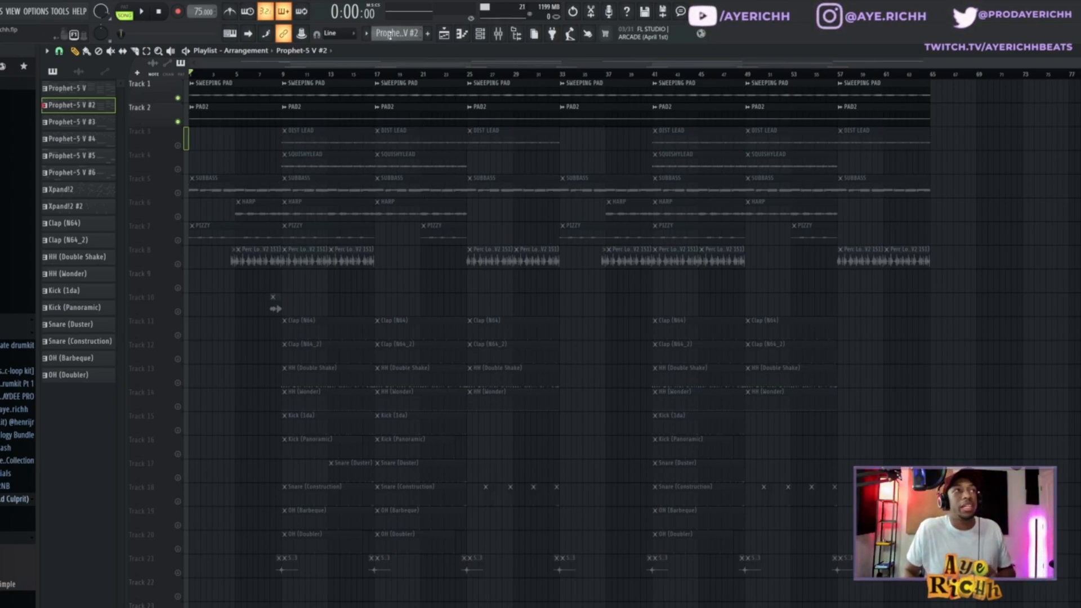
# Return to the piano roll and show the Lead presets of the Prophet-5 V #3 DIST LEAD instrument.
pyautogui.click(462, 34)
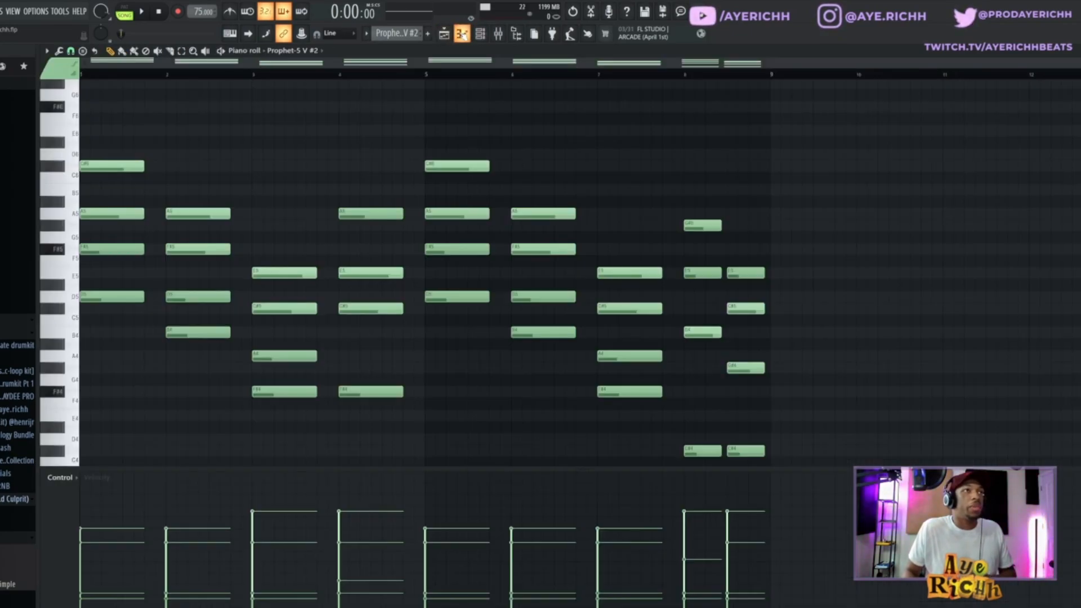
pyautogui.scroll(-2, 594, 245)
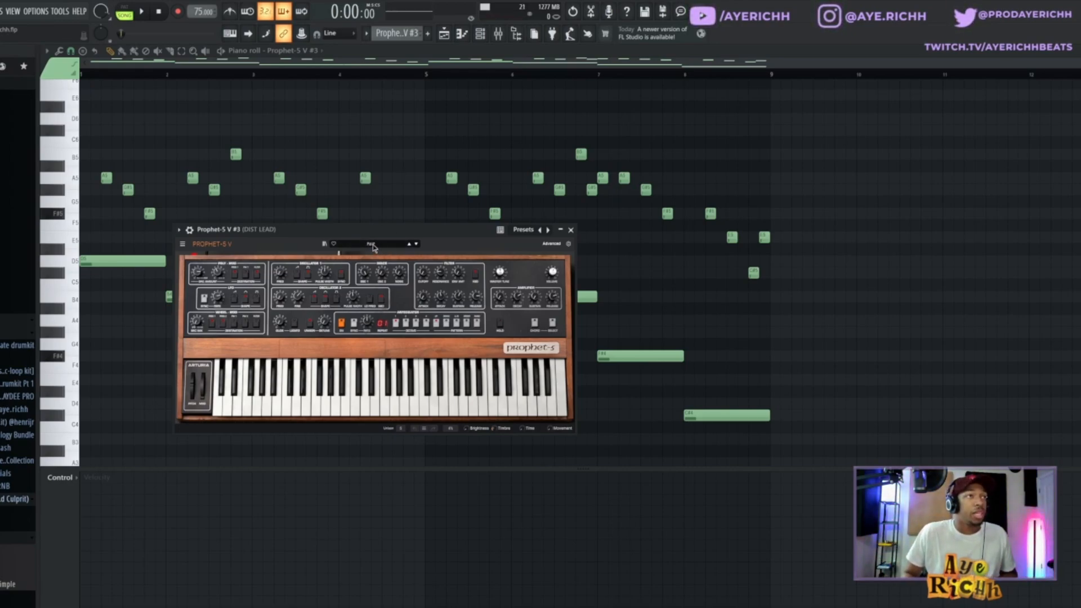
pyautogui.click(373, 245)
pyautogui.moveTo(366, 286)
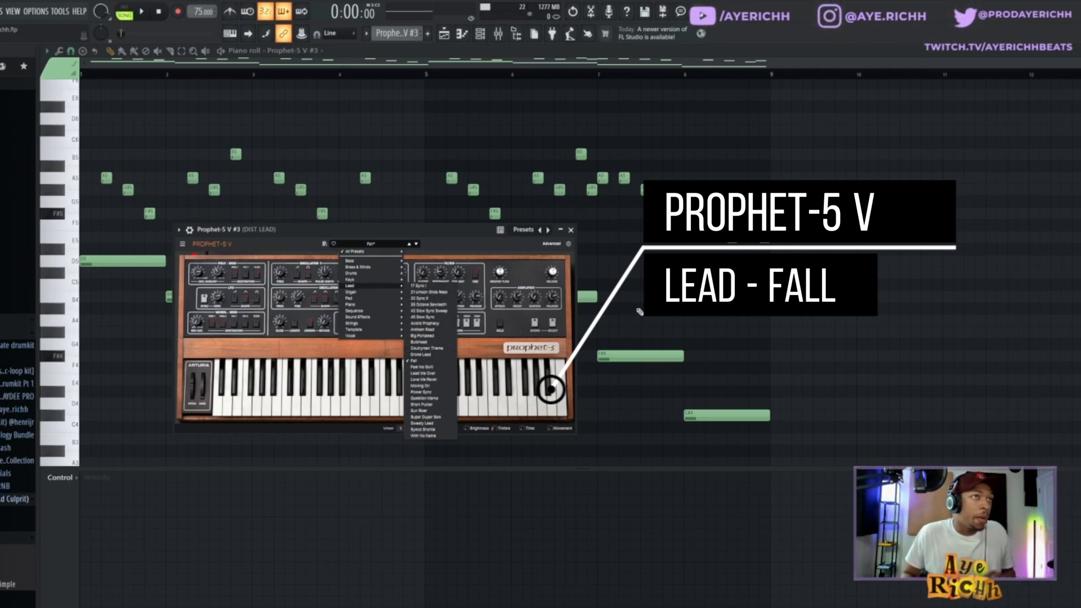
pyautogui.click(665, 294)
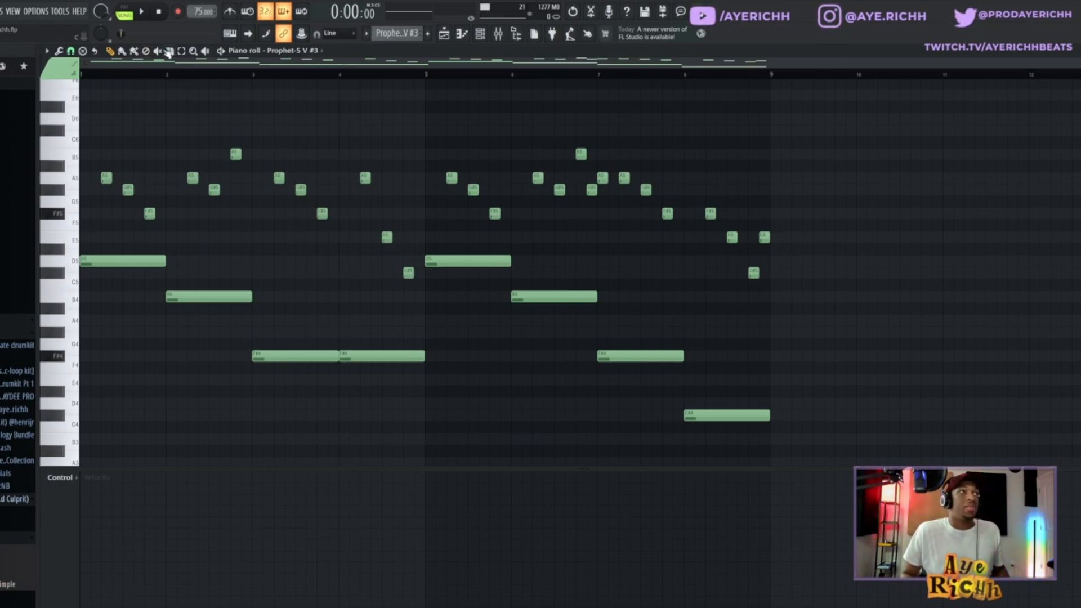
# Switch to pattern mode and play the start of the DIST LEAD pattern.
pyautogui.press('l')
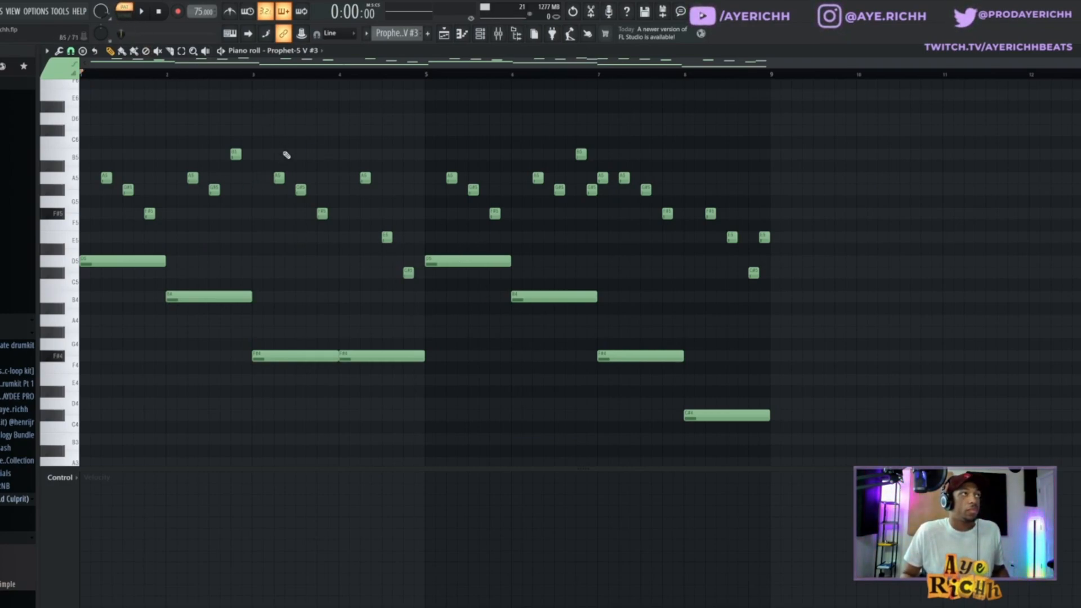
pyautogui.click(141, 12)
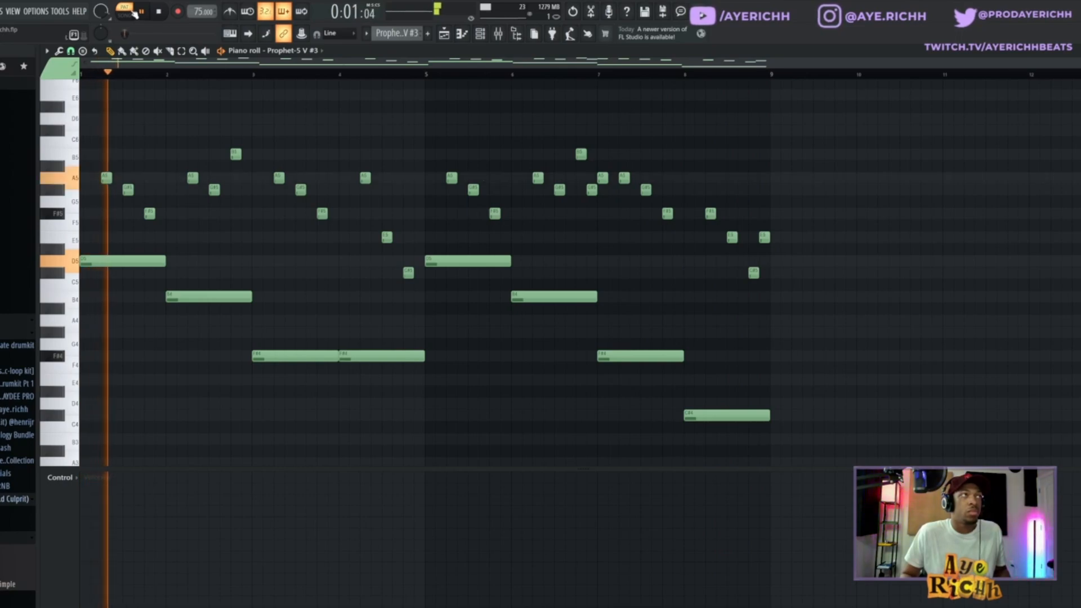
pyautogui.press('space')
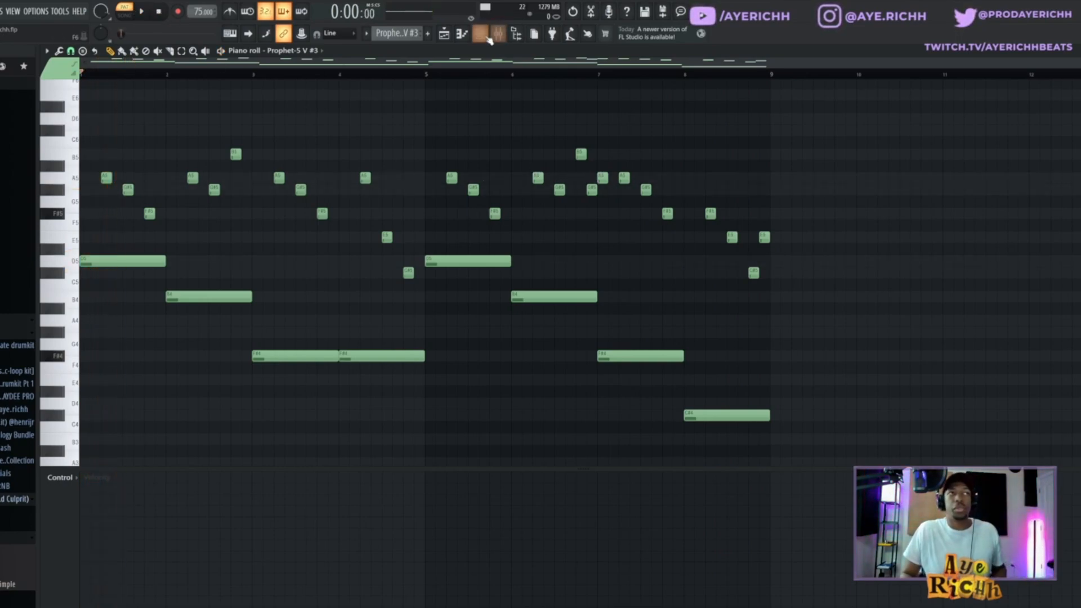
# Mute all the short melody notes in the DIST LEAD pattern and play only its long bass notes.
pyautogui.click(160, 52)
pyautogui.moveTo(113, 193)
pyautogui.mouseDown()
pyautogui.moveTo(150, 212)
pyautogui.moveTo(214, 188)
pyautogui.moveTo(299, 184)
pyautogui.moveTo(335, 198)
pyautogui.moveTo(321, 213)
pyautogui.moveTo(408, 273)
pyautogui.moveTo(454, 194)
pyautogui.moveTo(470, 188)
pyautogui.moveTo(607, 201)
pyautogui.moveTo(555, 188)
pyautogui.moveTo(718, 222)
pyautogui.moveTo(762, 281)
pyautogui.moveTo(764, 237)
pyautogui.mouseUp()
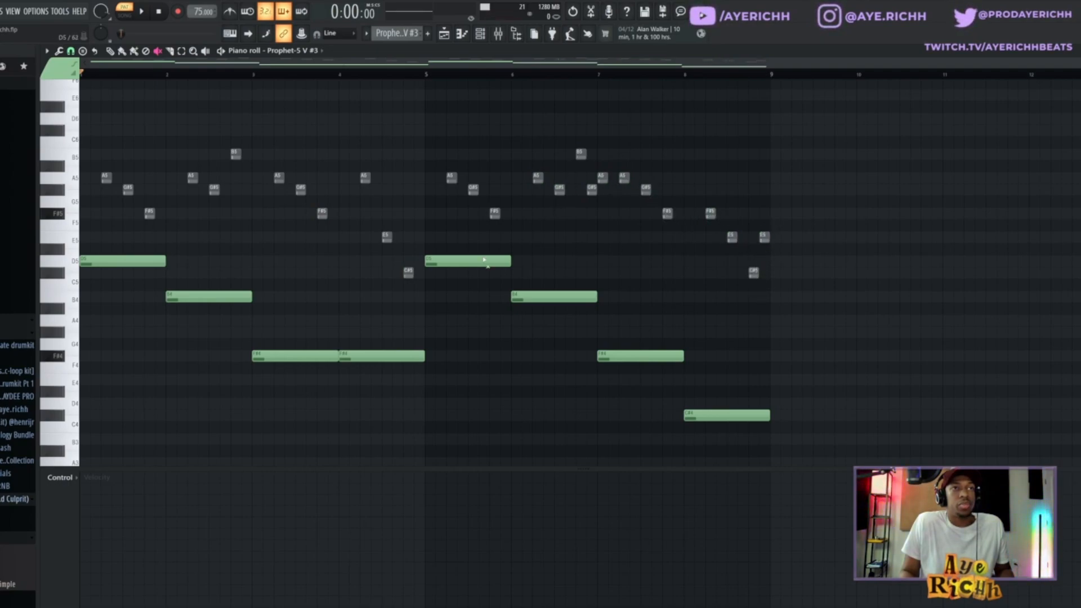
pyautogui.press('space')
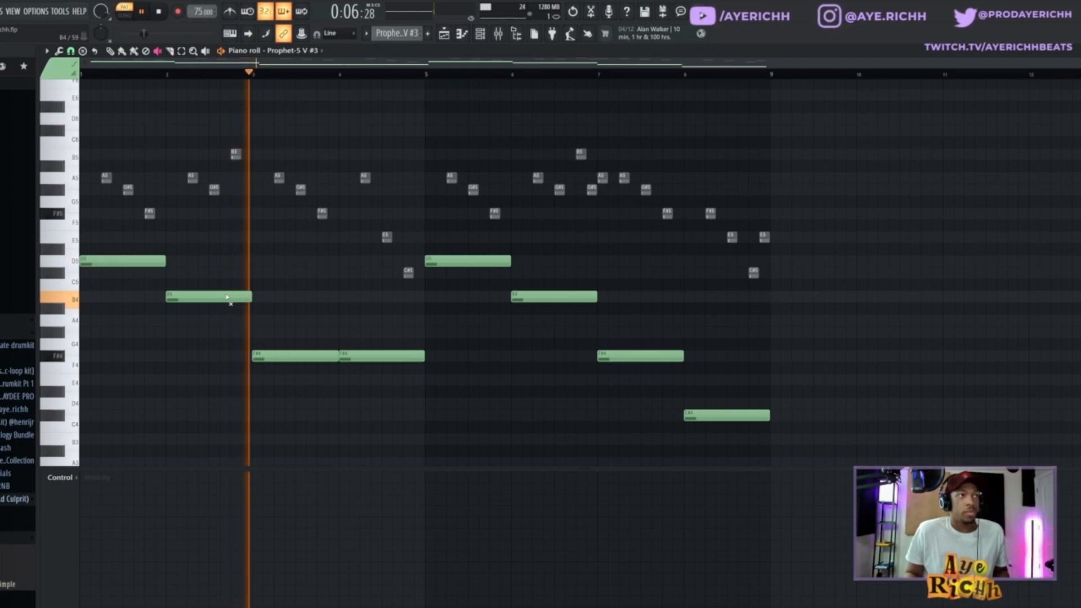
pyautogui.press('space')
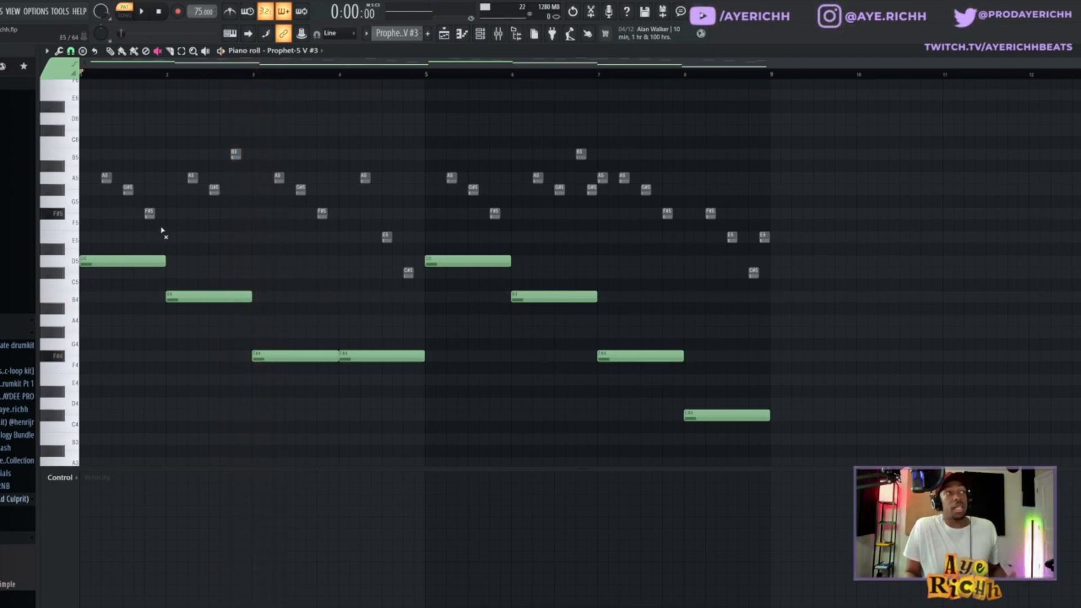
# Unmute the first short A5 melody note in bar 1 and play the start of the DIST LEAD pattern.
pyautogui.click(105, 177)
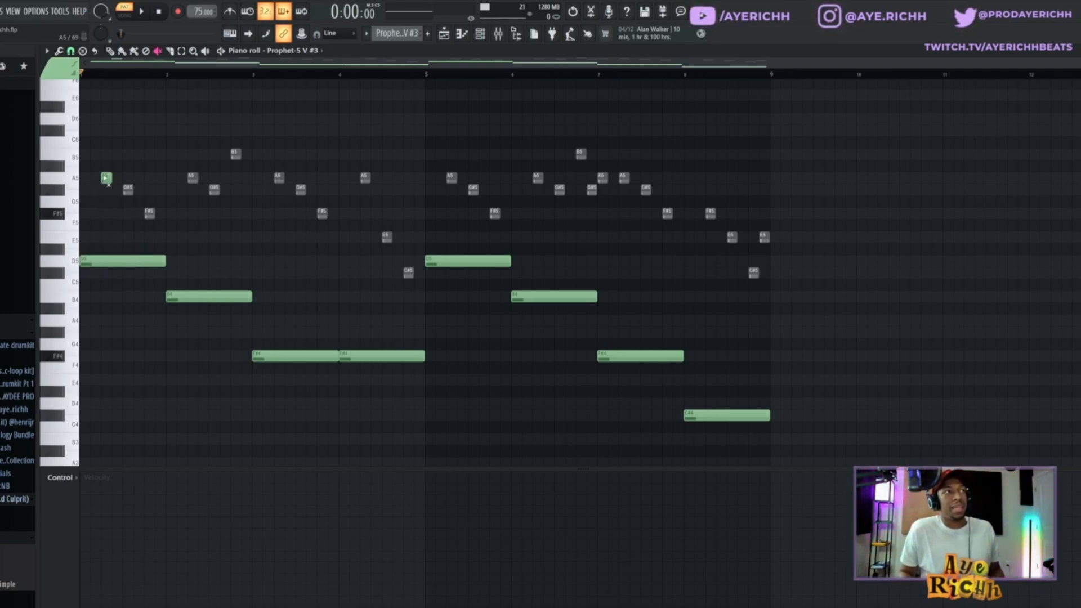
pyautogui.press('space')
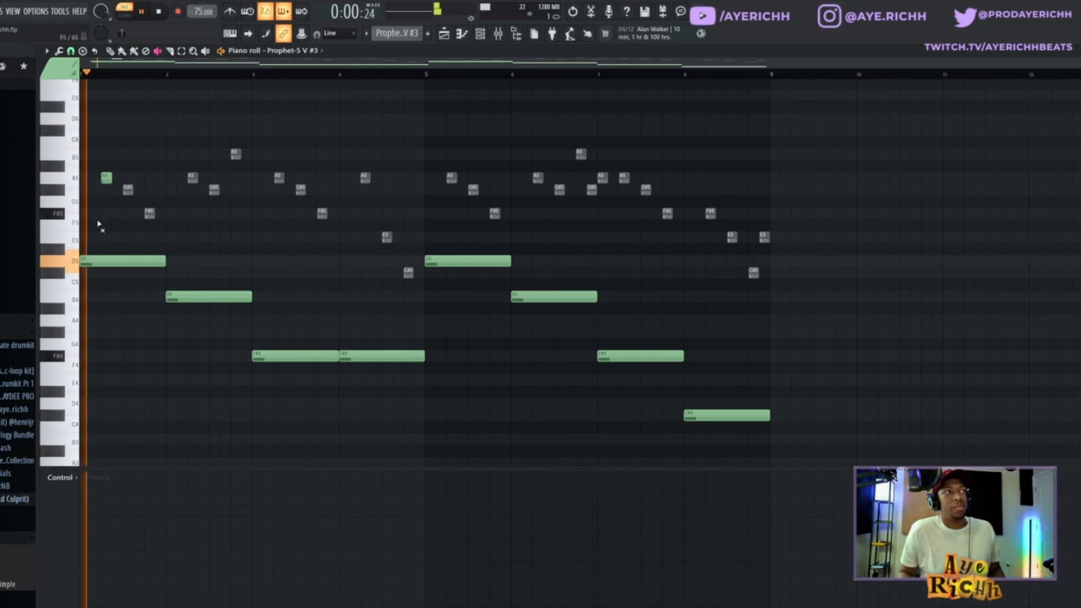
pyautogui.press('space')
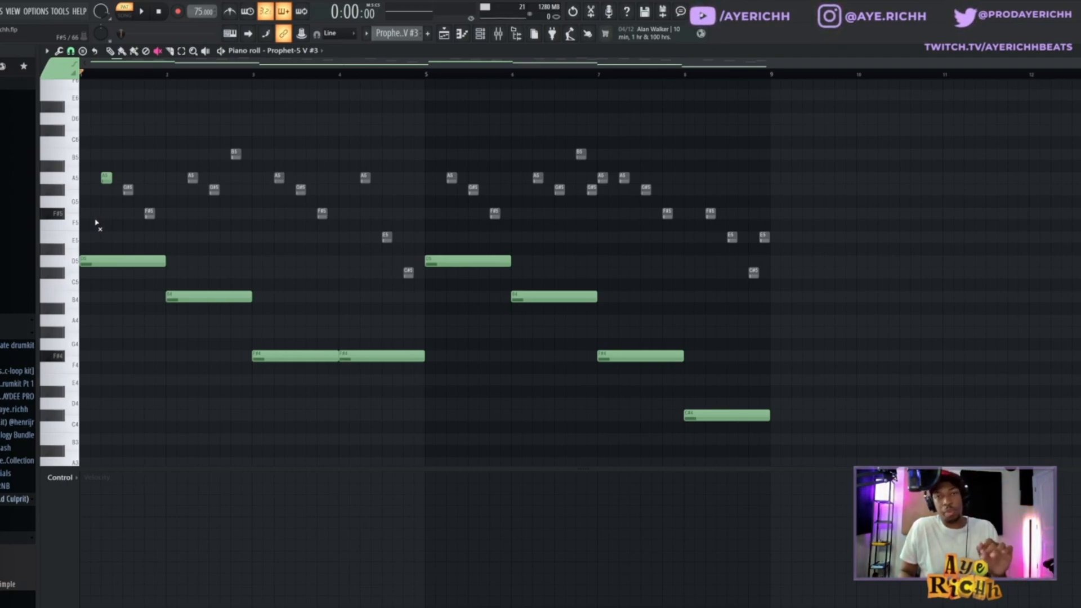
# Unmute all the remaining short melody notes across the eight bars of the DIST LEAD pattern.
pyautogui.click(126, 192)
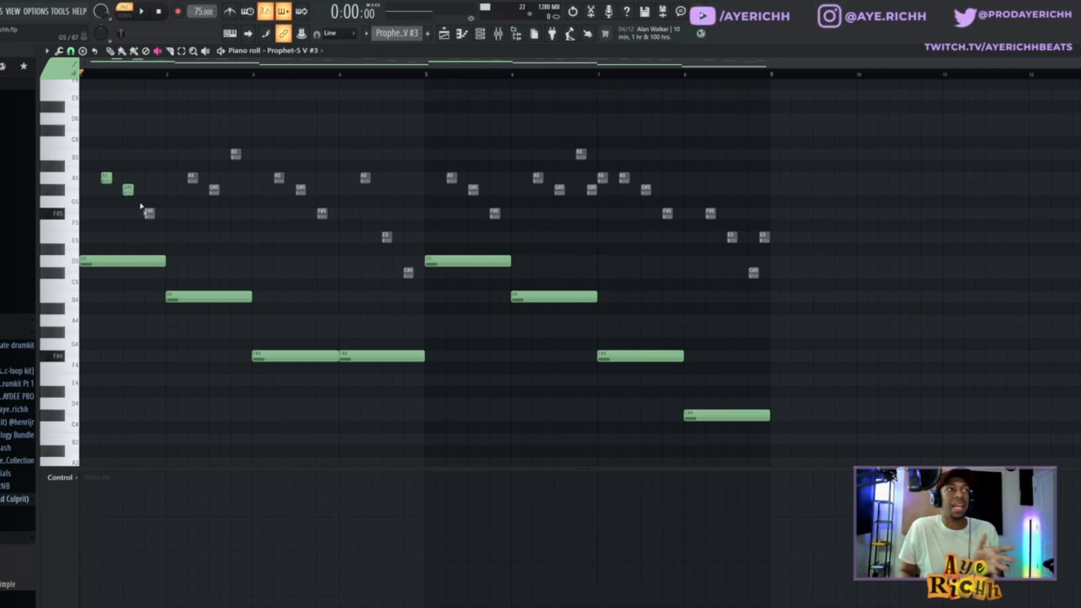
pyautogui.click(147, 213)
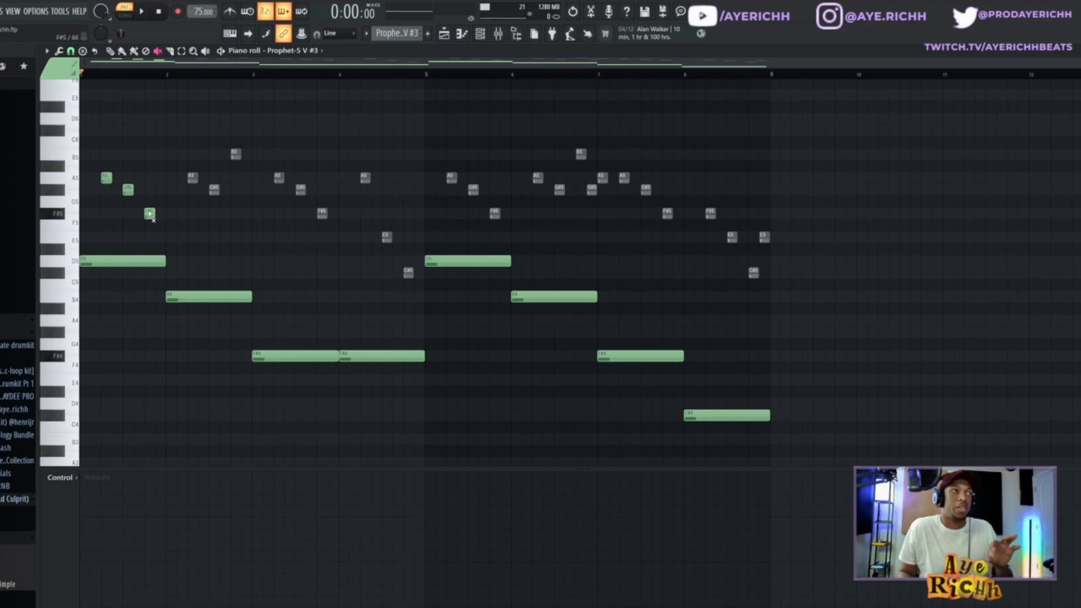
pyautogui.moveTo(178, 191)
pyautogui.mouseDown()
pyautogui.moveTo(232, 201)
pyautogui.moveTo(246, 169)
pyautogui.mouseUp()
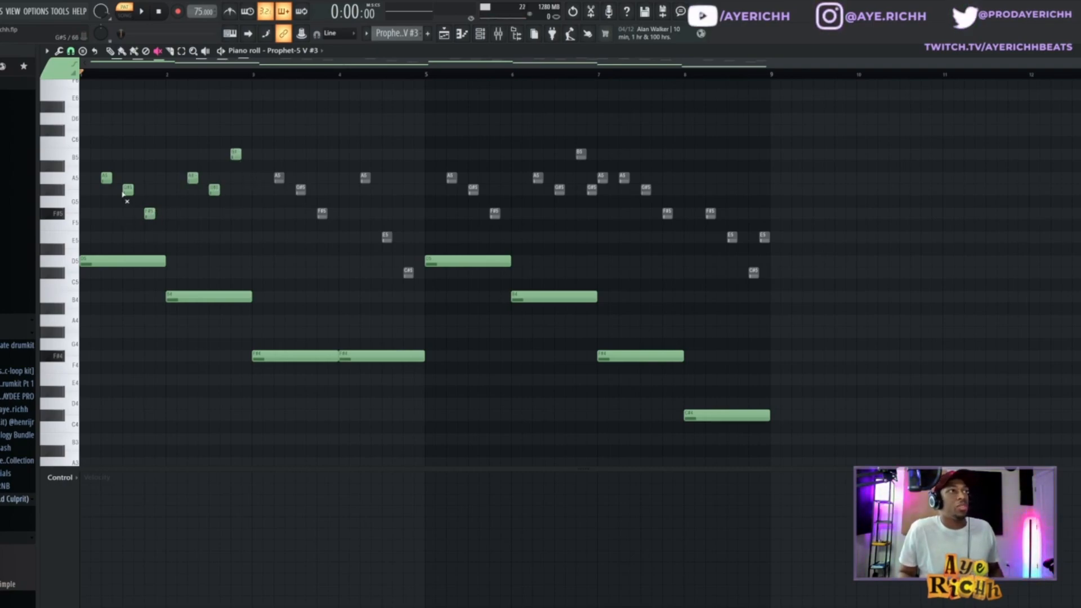
pyautogui.moveTo(215, 212)
pyautogui.mouseDown()
pyautogui.moveTo(289, 188)
pyautogui.moveTo(350, 194)
pyautogui.moveTo(410, 283)
pyautogui.mouseUp()
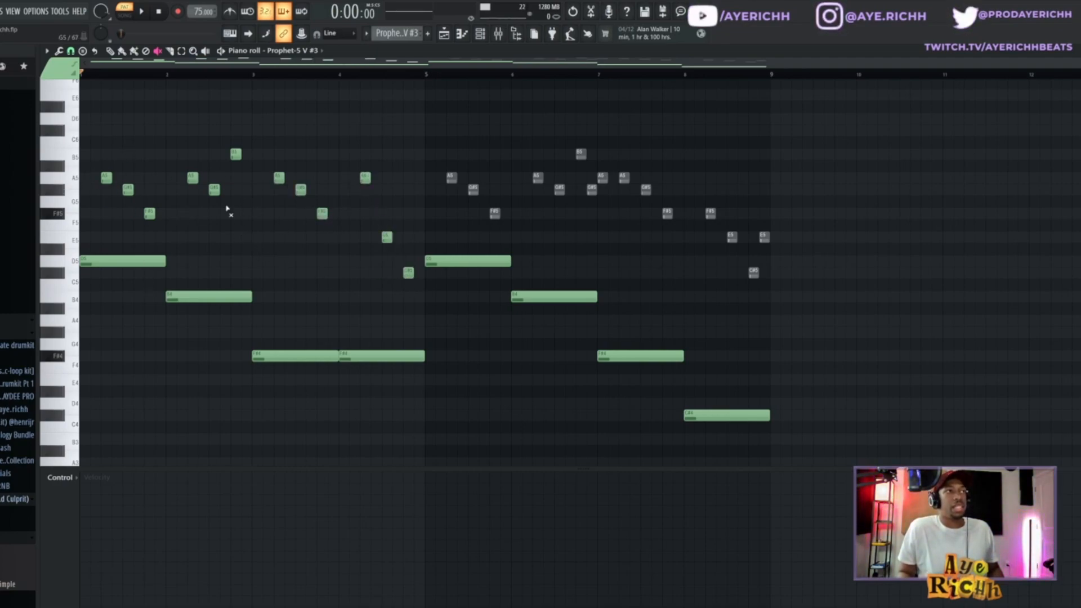
pyautogui.moveTo(449, 179)
pyautogui.mouseDown()
pyautogui.moveTo(505, 222)
pyautogui.moveTo(601, 200)
pyautogui.moveTo(630, 179)
pyautogui.moveTo(678, 231)
pyautogui.moveTo(773, 252)
pyautogui.moveTo(763, 247)
pyautogui.mouseUp()
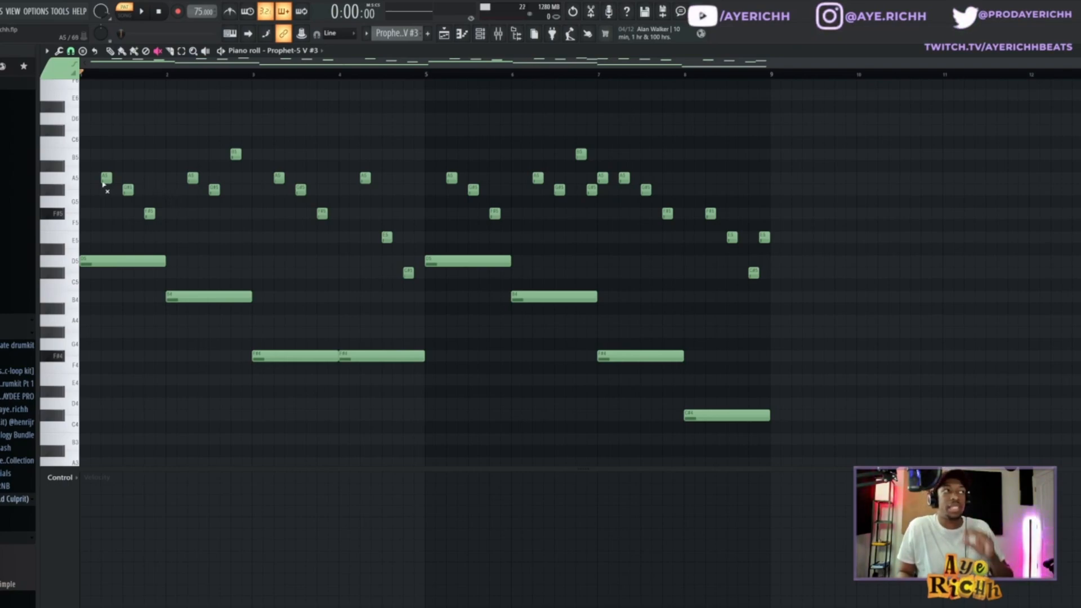
# Highlight the repeated A5 and G#5 melody notes and play the DIST LEAD pattern from the start.
pyautogui.moveTo(256, 200); pyautogui.dragTo(692, 194)
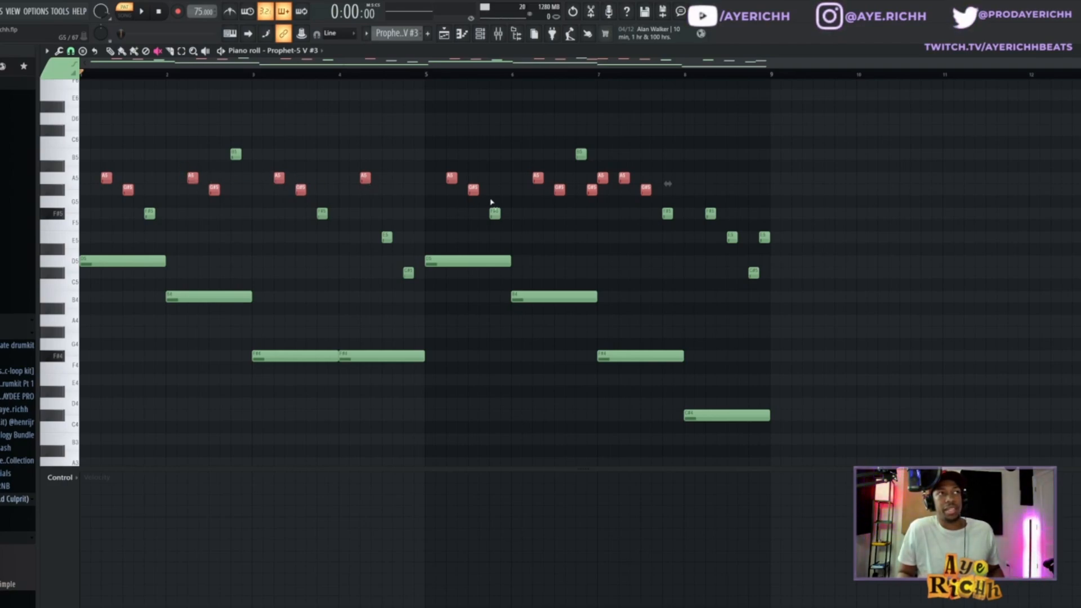
pyautogui.keyDown('ctrl'); pyautogui.click(687, 126); pyautogui.keyUp('ctrl')
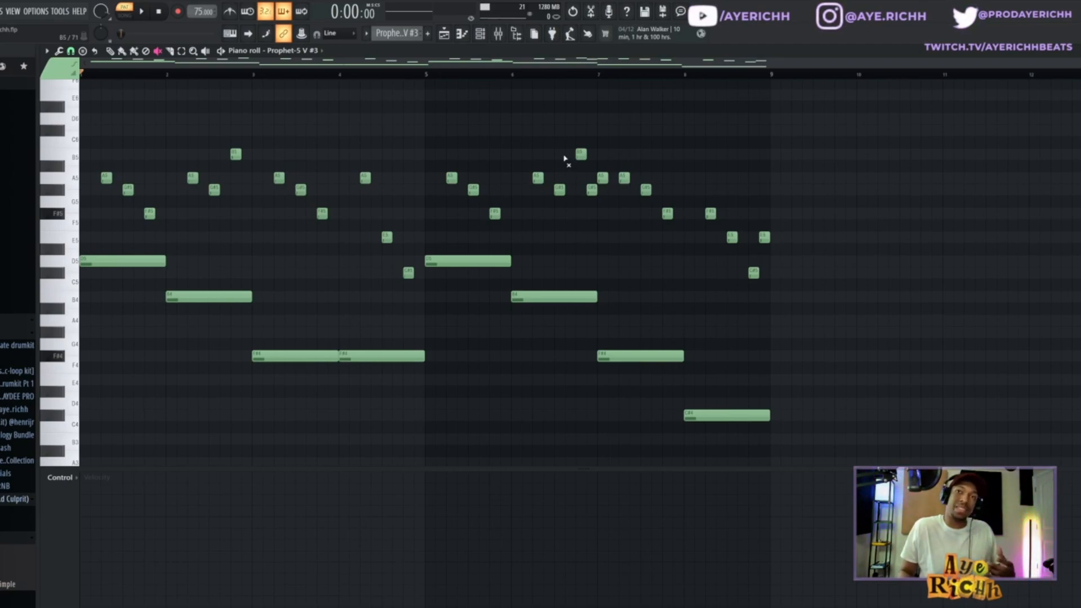
pyautogui.press('space')
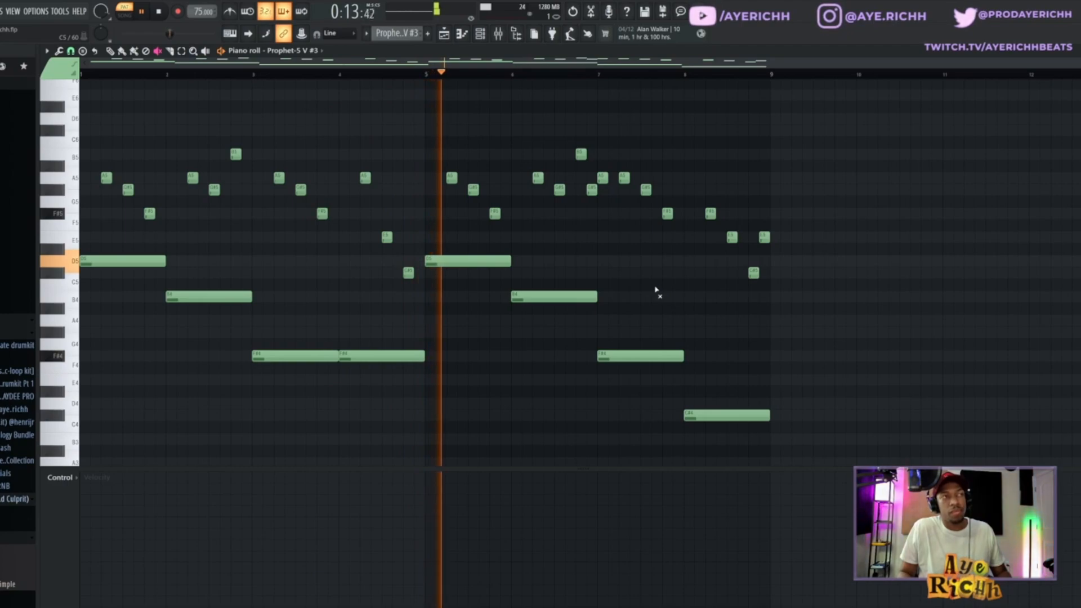
pyautogui.press('space')
# Highlight the short C#5 note at the end of bar 4 and play the pattern from bar 4.
pyautogui.moveTo(398, 262); pyautogui.dragTo(421, 285)
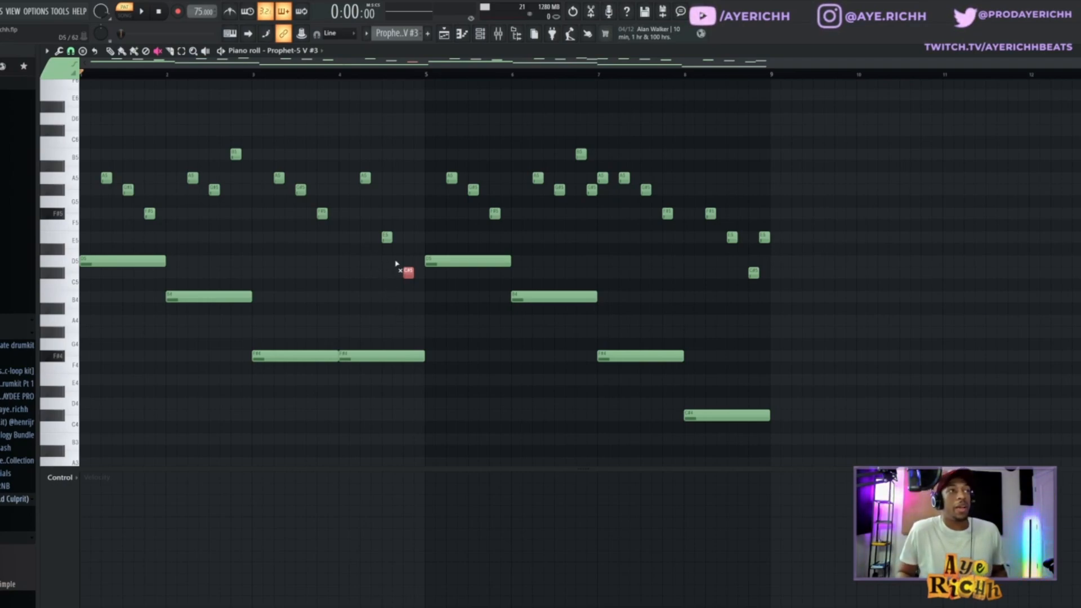
pyautogui.moveTo(408, 275); pyautogui.dragTo(428, 276)
pyautogui.click(345, 73)
pyautogui.press('space')
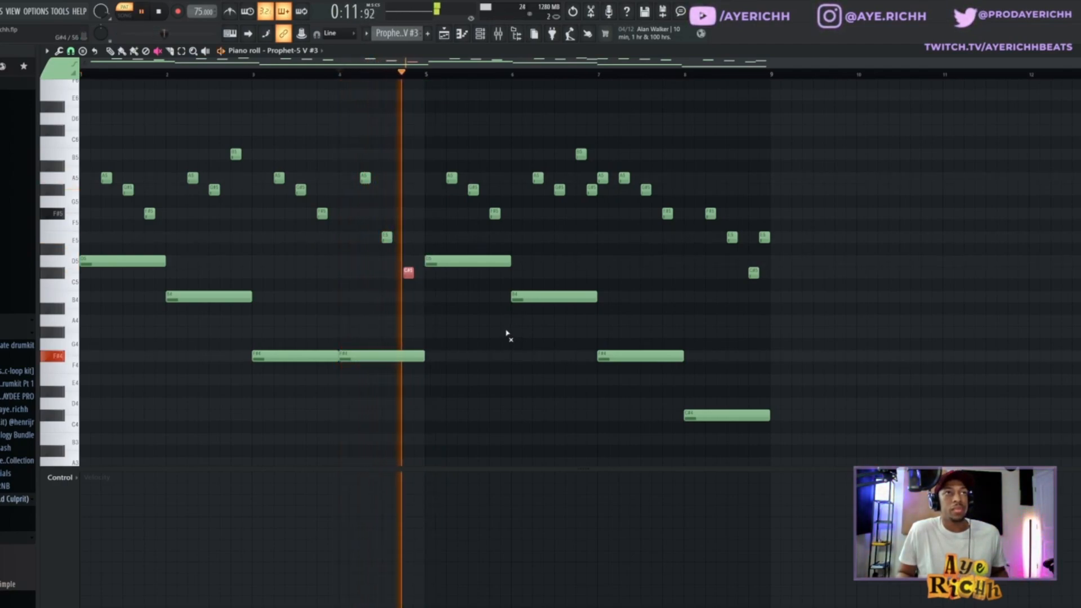
pyautogui.press('space')
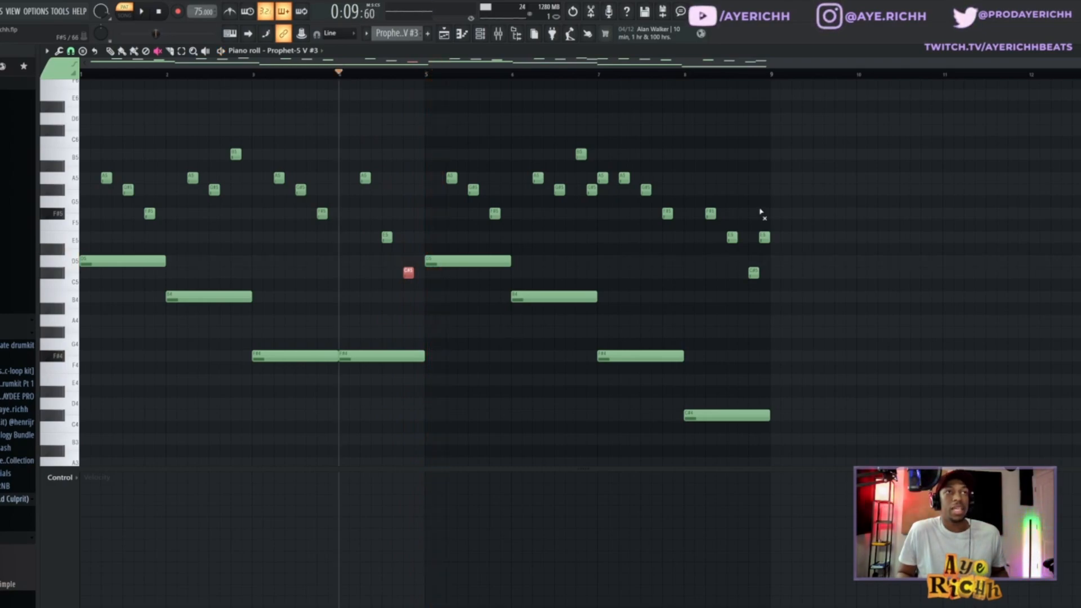
# Play the last melody notes at the end of bar 8 in the DIST LEAD pattern.
pyautogui.click(750, 73)
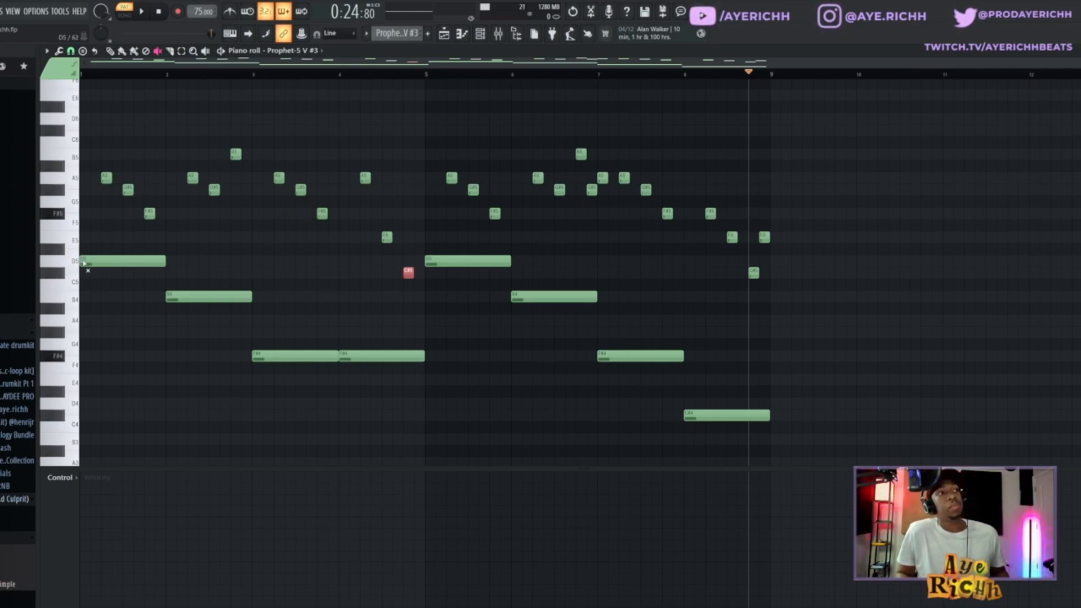
pyautogui.press('space')
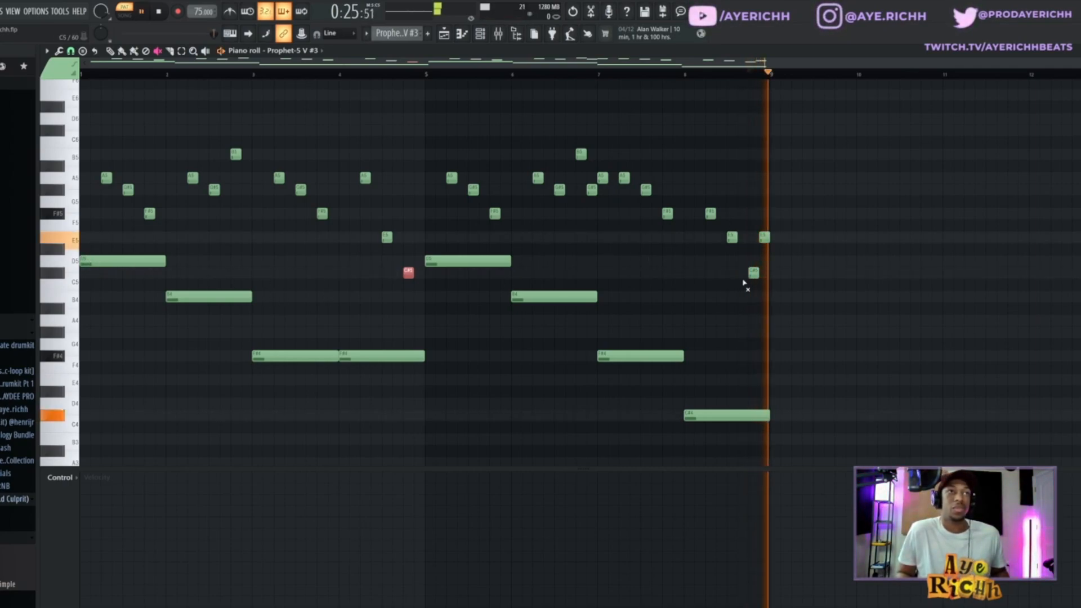
pyautogui.press('space')
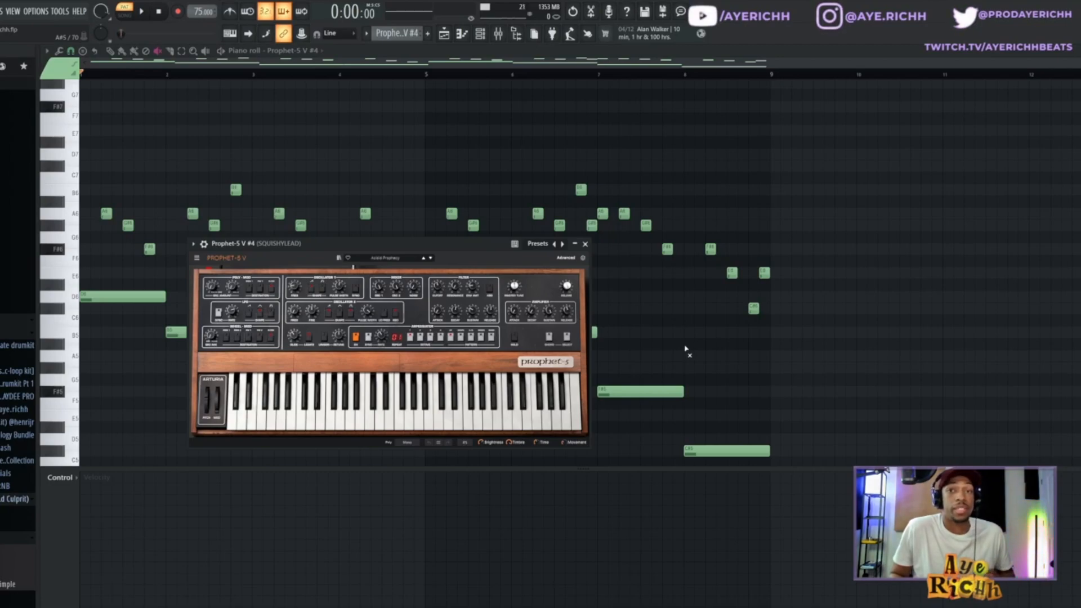
# Show the Lead presets of the Prophet-5 V #4 SQUISHYLEAD instrument and play its pattern.
pyautogui.click(378, 259)
pyautogui.moveTo(382, 300)
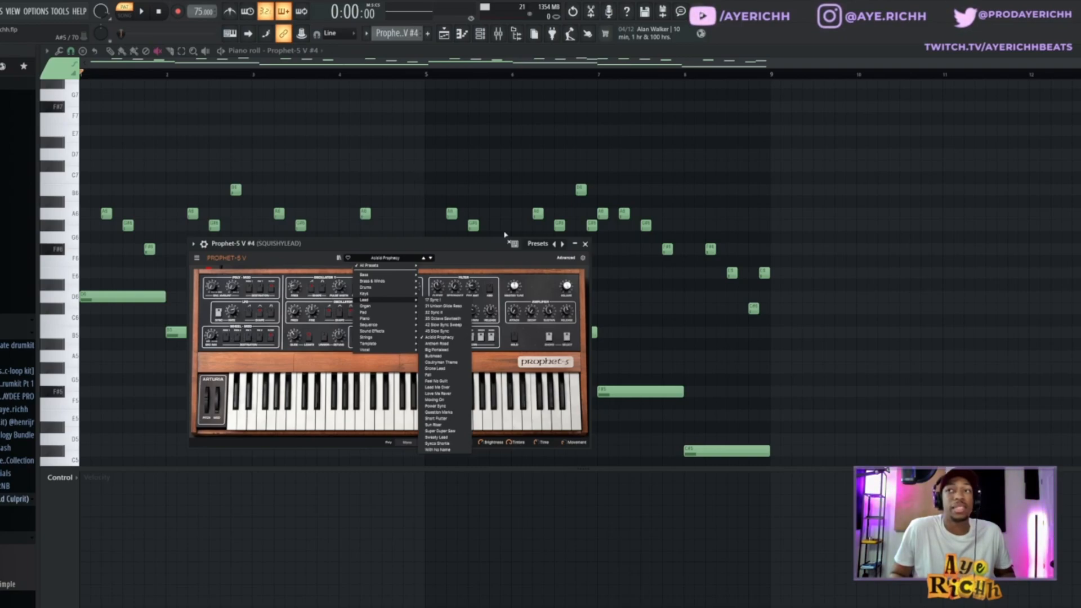
pyautogui.click(585, 244)
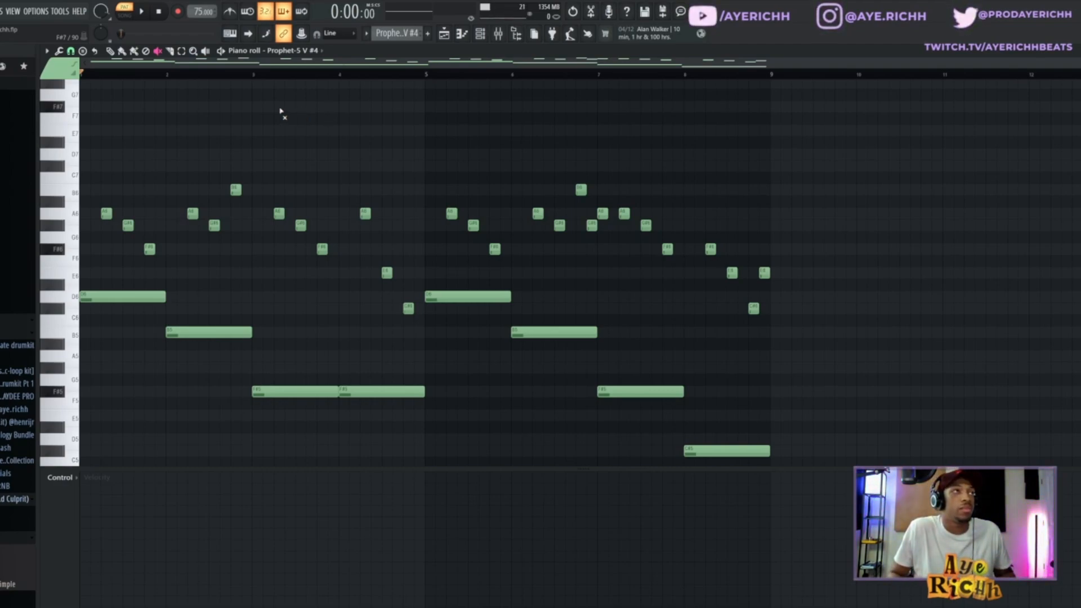
pyautogui.press('space')
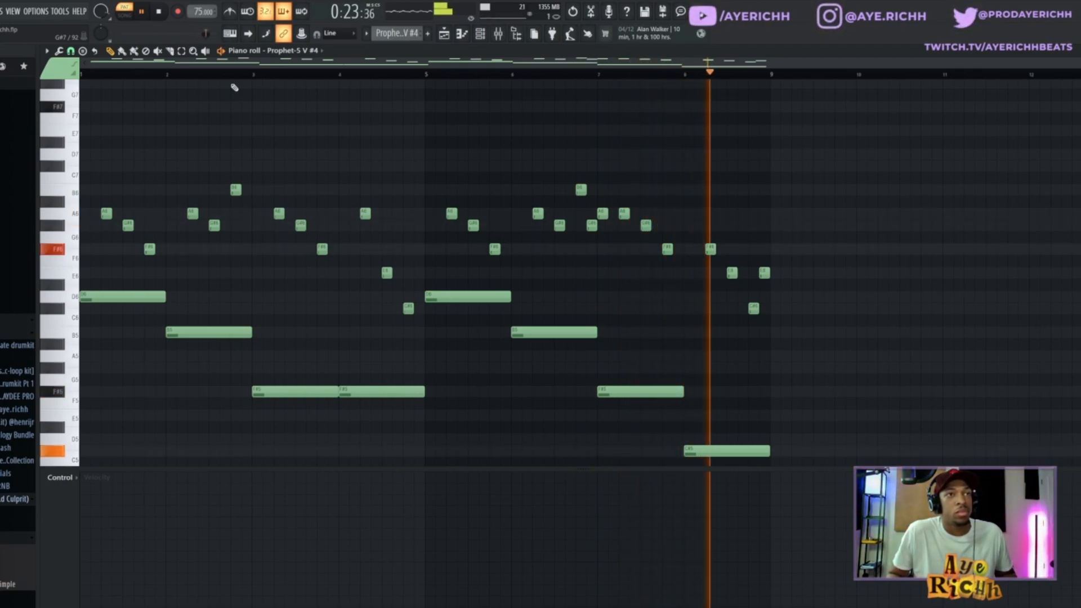
pyautogui.click(160, 12)
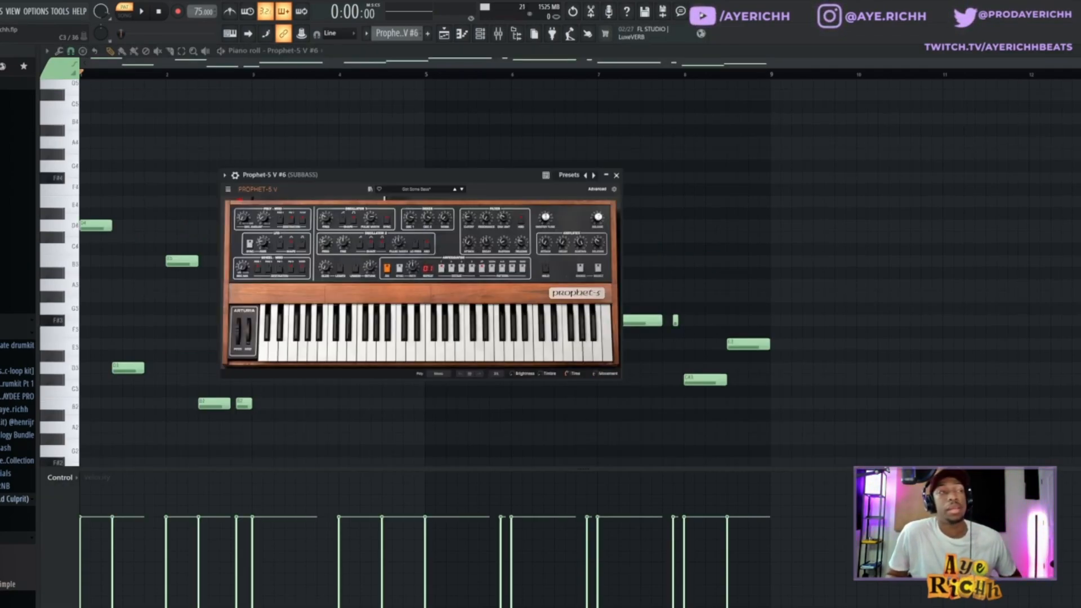
# Show the preset list of the Prophet-5 V #6 SUBBASS instrument and play its pattern.
pyautogui.click(428, 194)
pyautogui.moveTo(432, 213)
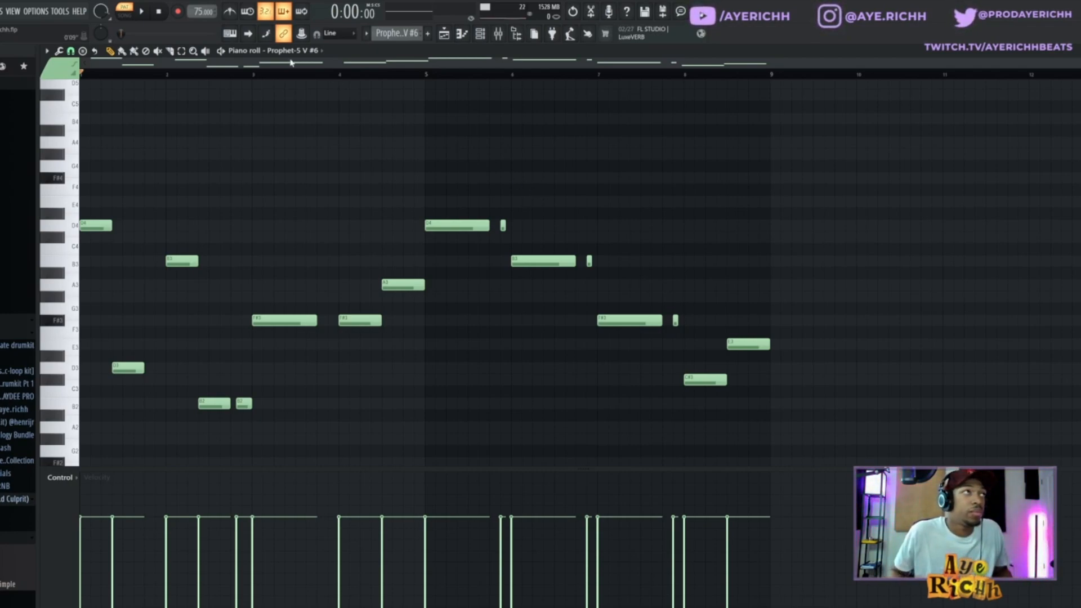
pyautogui.press('space')
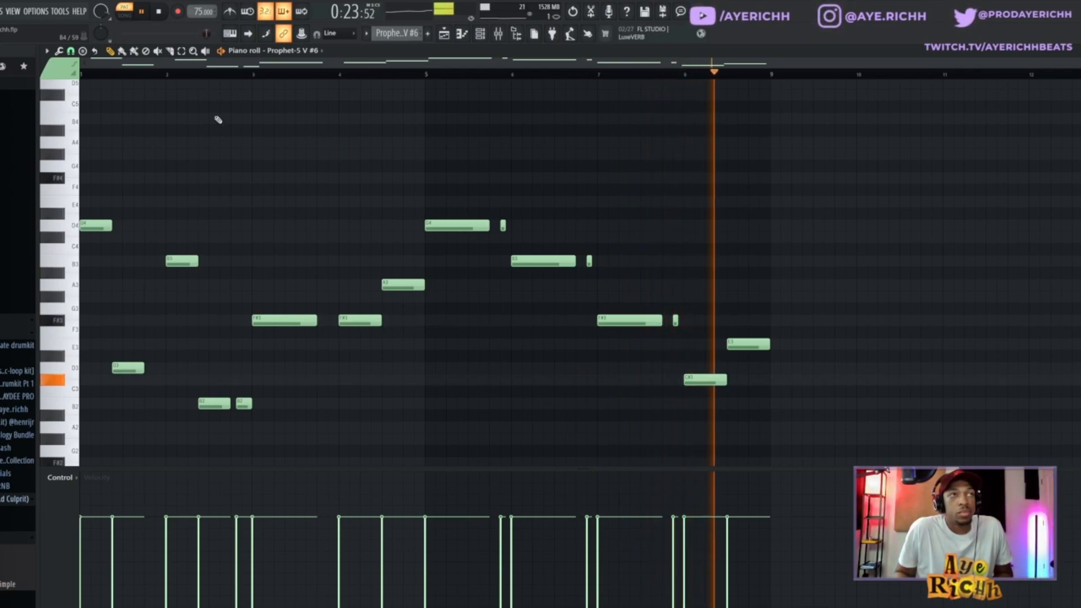
pyautogui.click(159, 11)
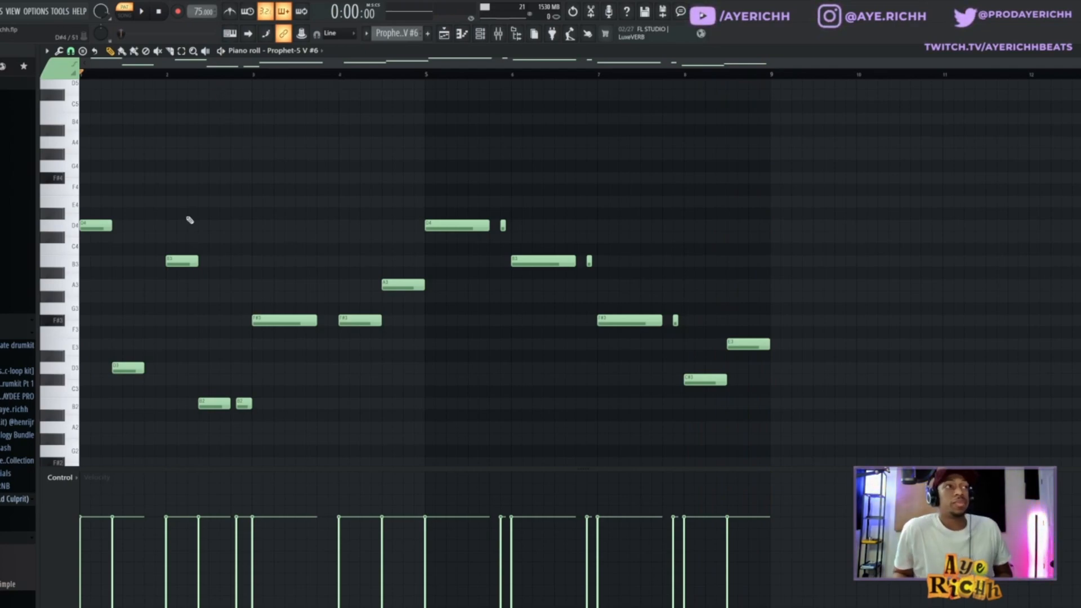
# Move the second SUBBASS note of bar 1 up an octave to D4 and back down to D3.
pyautogui.click(140, 368)
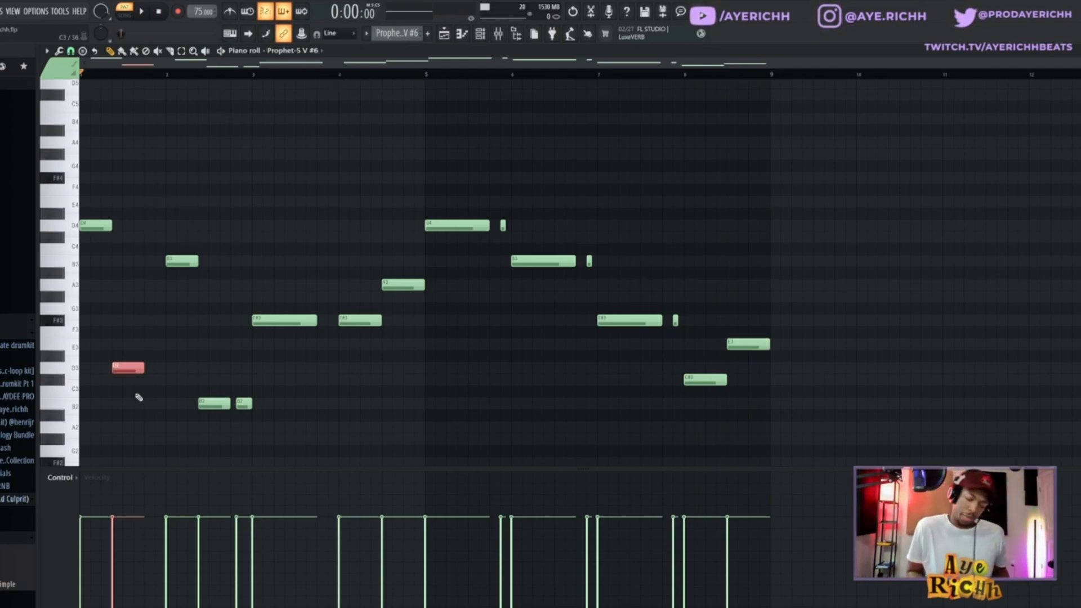
pyautogui.keyDown('ctrl'); pyautogui.click(193, 383); pyautogui.keyUp('ctrl')
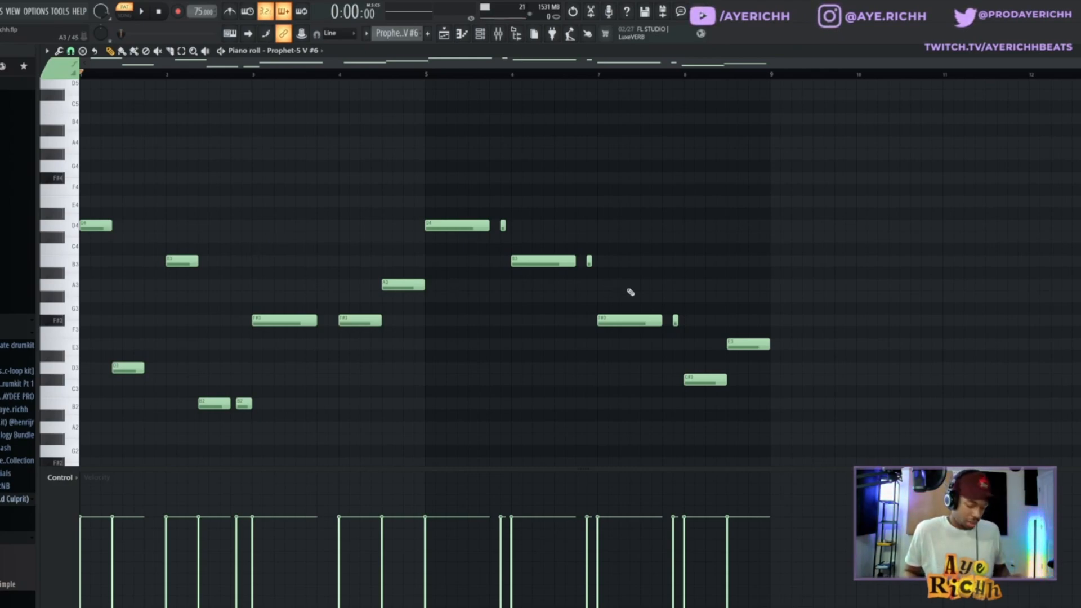
pyautogui.scroll(1, 856, 254)
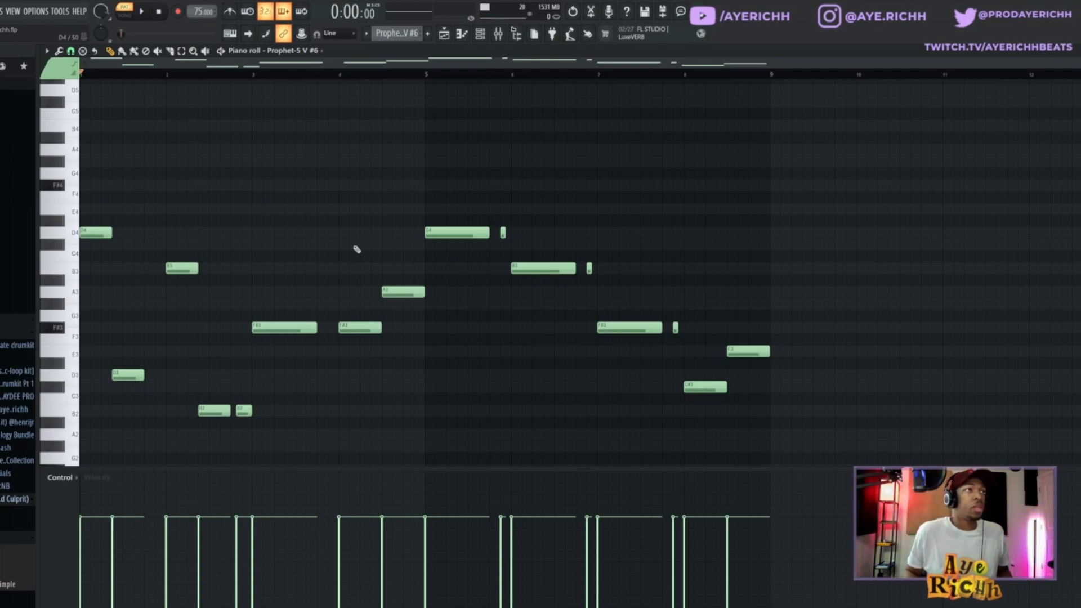
pyautogui.hotkey('ctrl', 'Up')
pyautogui.hotkey('ctrl', 'Down')
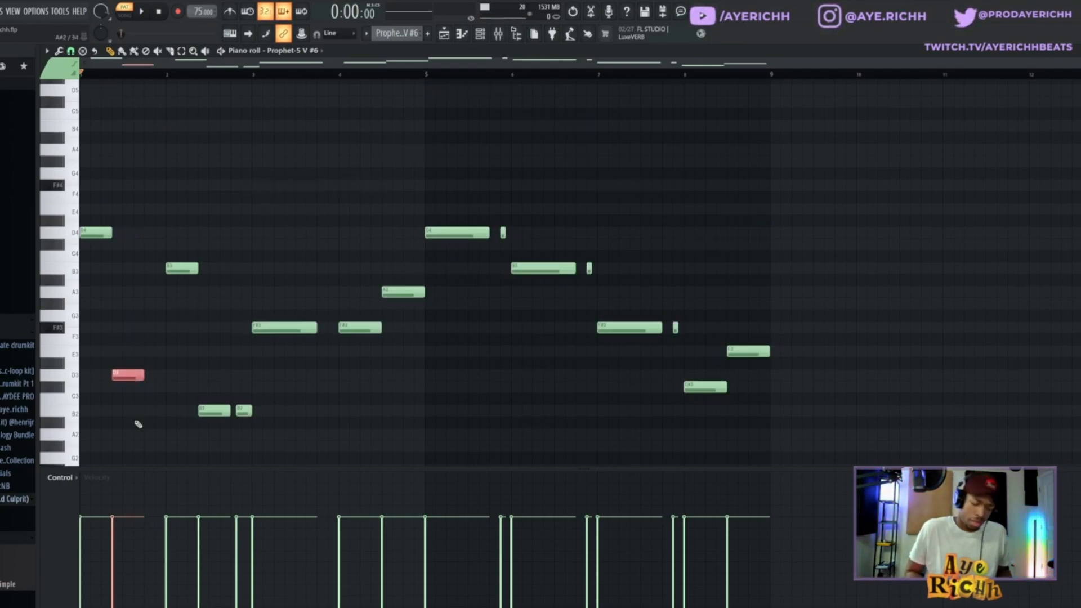
pyautogui.hotkey('ctrl', 'Up')
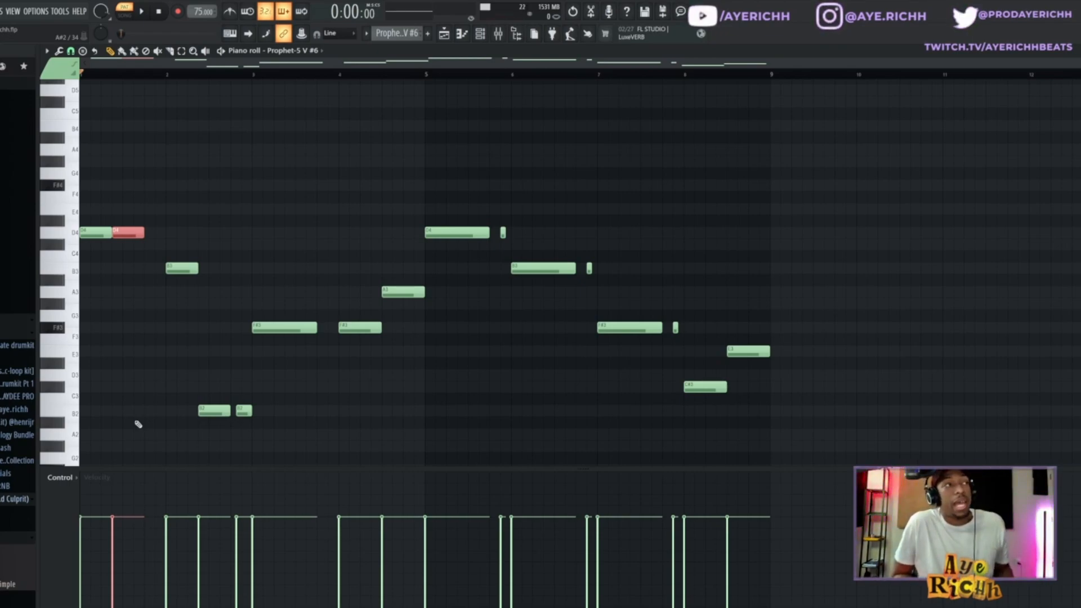
pyautogui.hotkey('ctrl', 'Down')
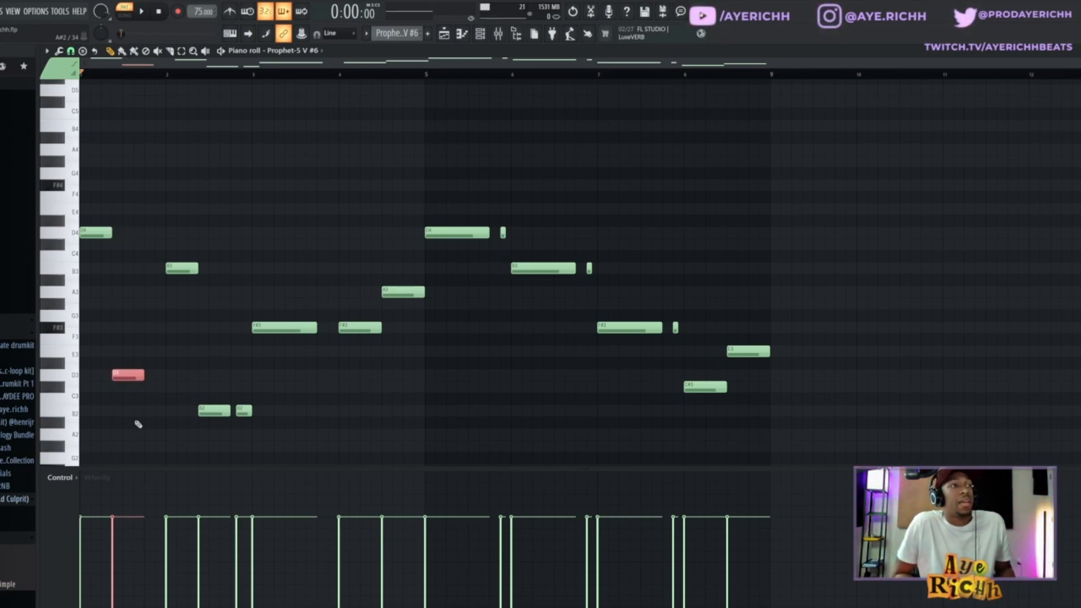
# Highlight the SUBBASS notes of bars 2 to 4 to examine their octave drops and rhythm.
pyautogui.moveTo(167, 246); pyautogui.dragTo(214, 298)
pyautogui.moveTo(204, 324); pyautogui.dragTo(221, 418)
pyautogui.moveTo(222, 359); pyautogui.dragTo(253, 404)
pyautogui.moveTo(273, 415); pyautogui.dragTo(241, 395)
pyautogui.moveTo(256, 311); pyautogui.dragTo(278, 352)
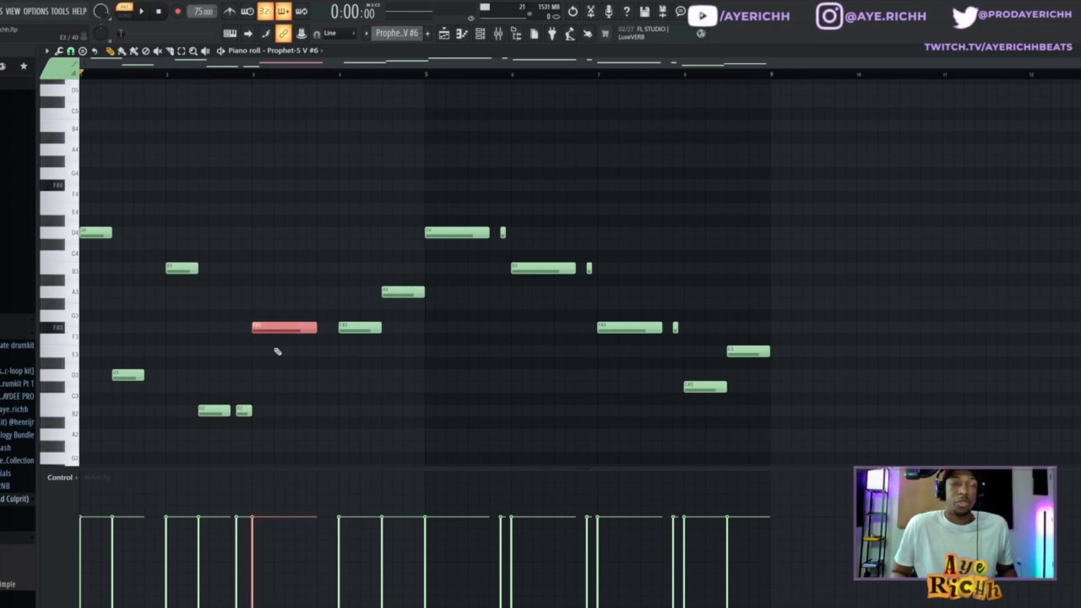
pyautogui.click(398, 308)
# Highlight the SUBBASS notes in bars 5 to 8 and play the pattern from bar 5.
pyautogui.moveTo(405, 220); pyautogui.dragTo(657, 282)
pyautogui.moveTo(853, 310); pyautogui.dragTo(603, 407)
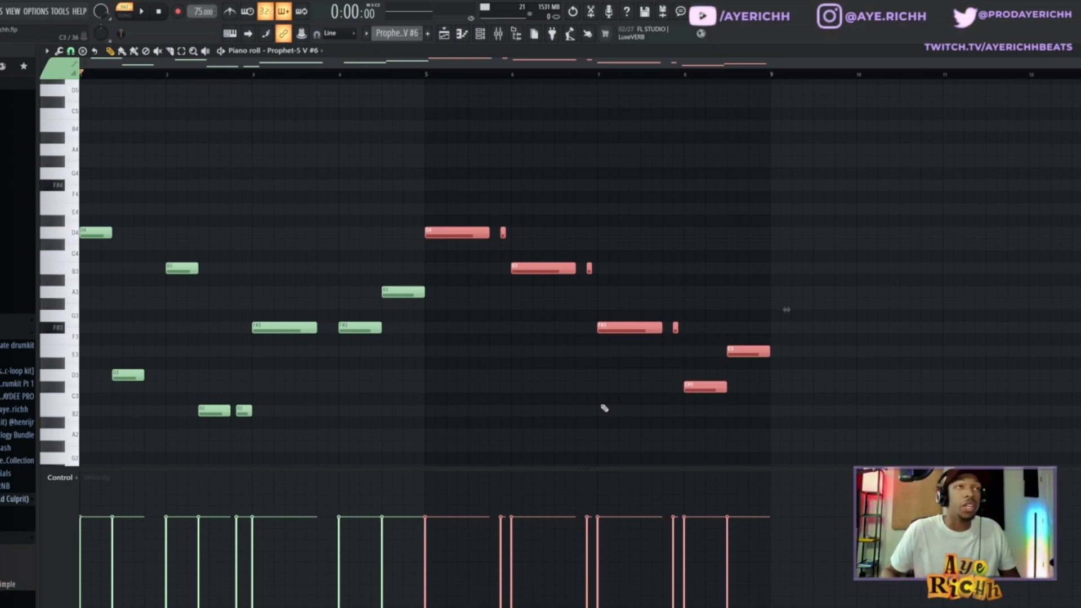
pyautogui.keyDown('ctrl'); pyautogui.click(557, 366); pyautogui.keyUp('ctrl')
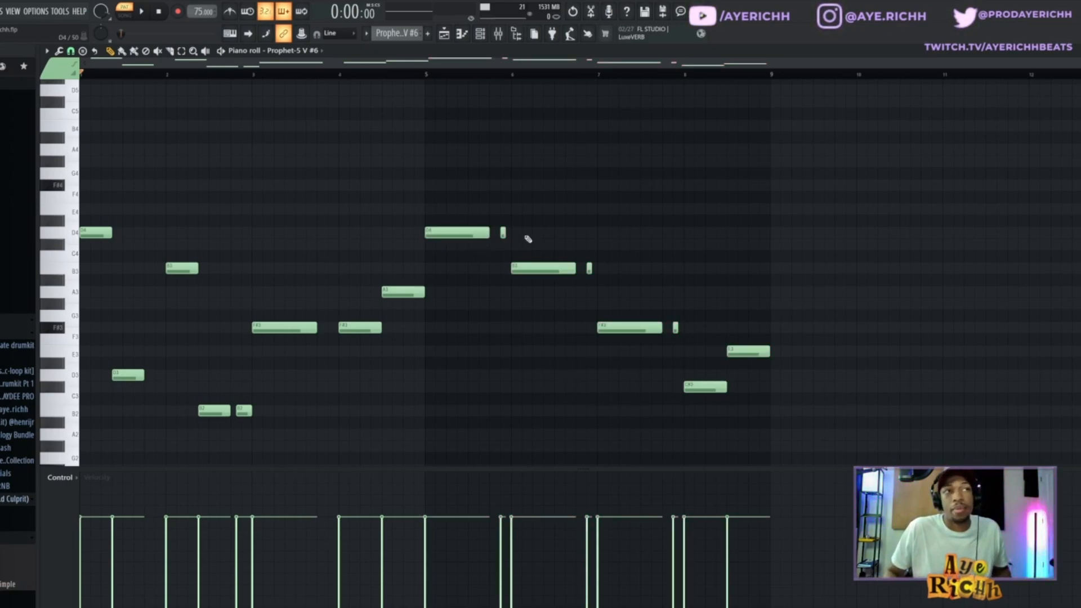
pyautogui.click(423, 76)
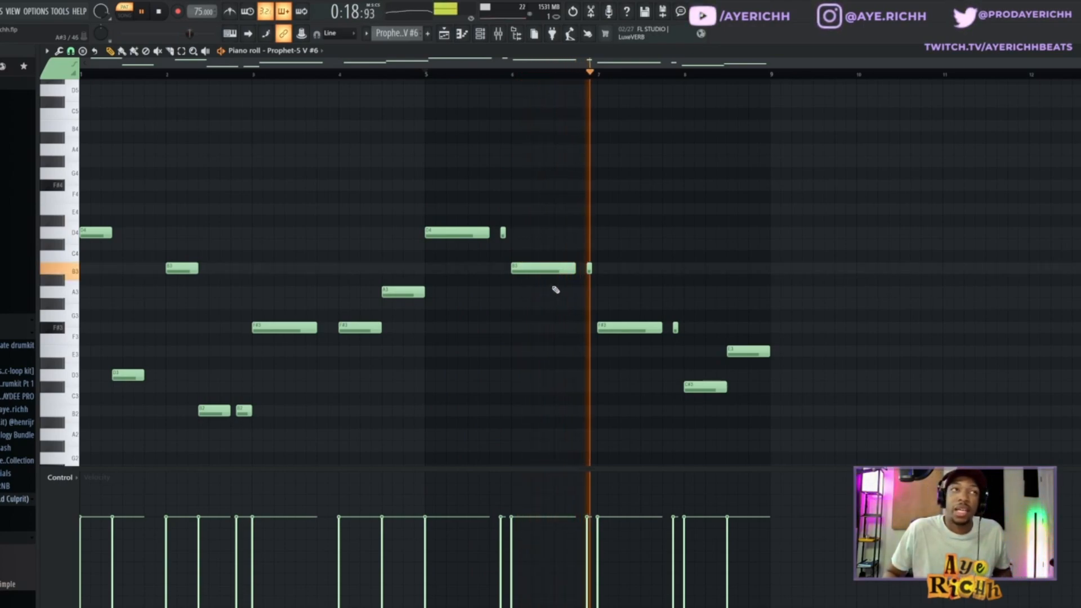
pyautogui.press('space')
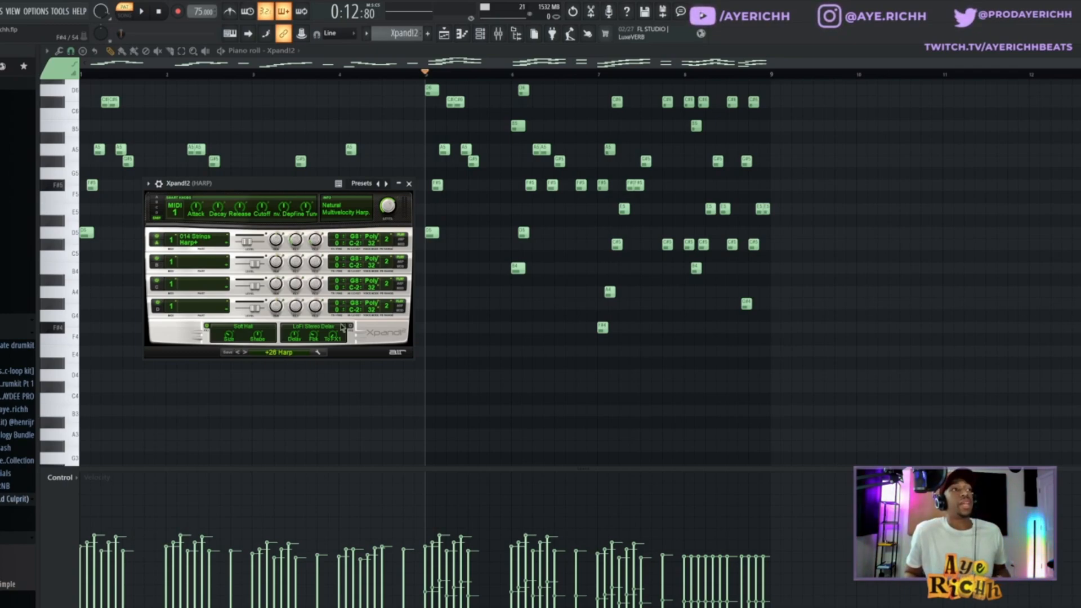
# Show the Strings presets of the HARP Xpand!2 instrument and return to the harp pattern in the piano roll.
pyautogui.click(279, 351)
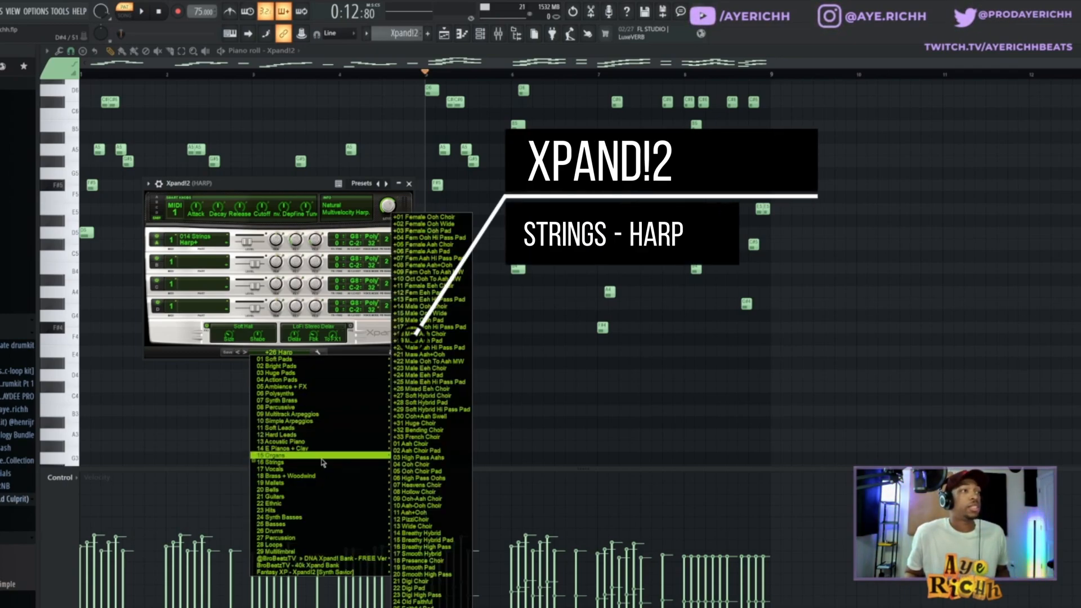
pyautogui.moveTo(324, 462)
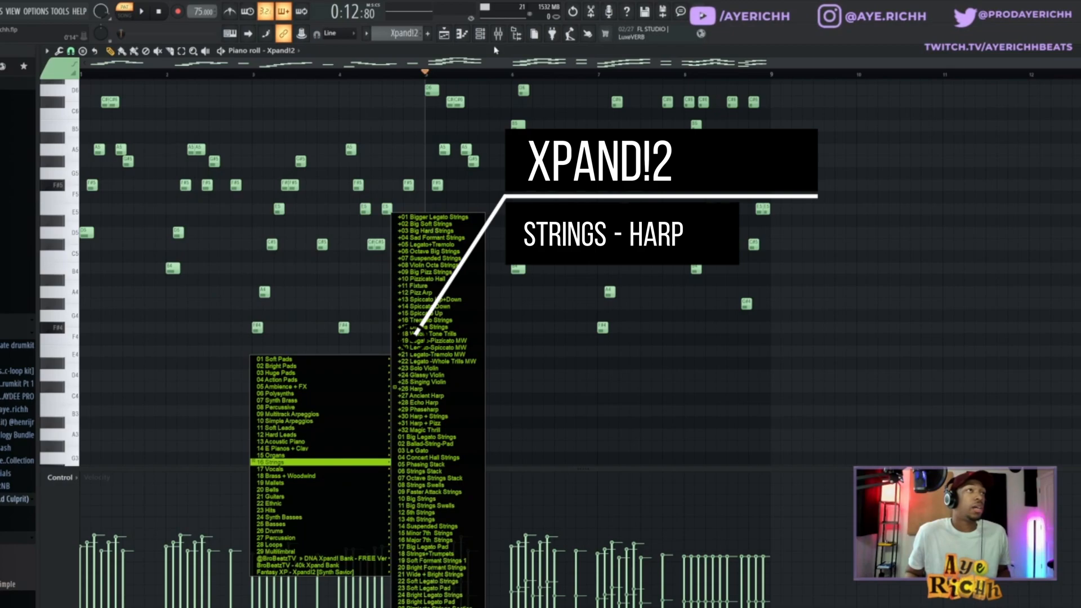
pyautogui.click(480, 35)
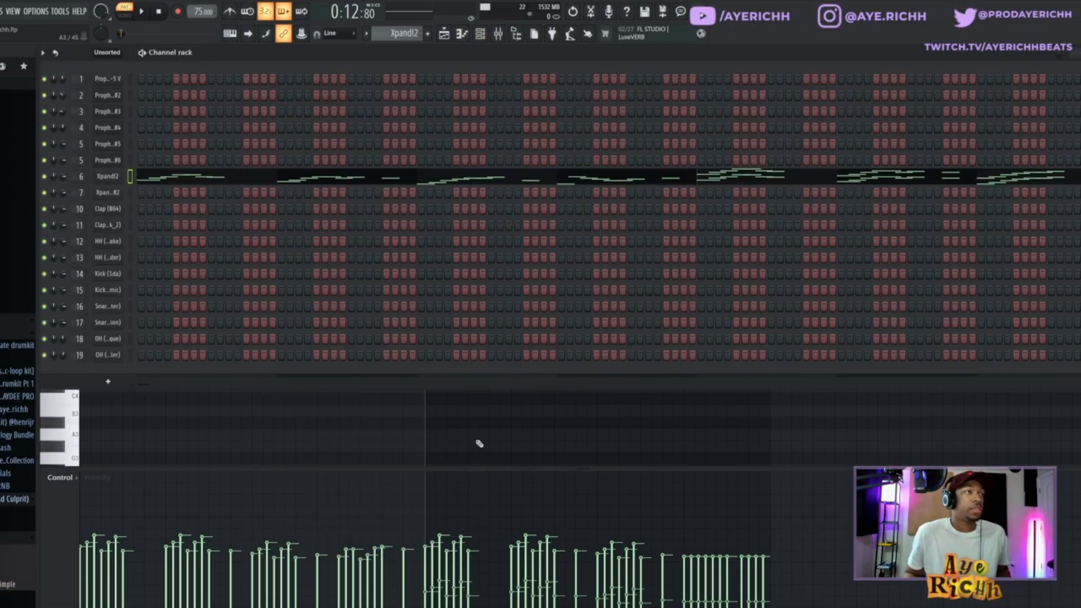
pyautogui.press('F6')
pyautogui.scroll(3, 256, 328)
pyautogui.press('space')
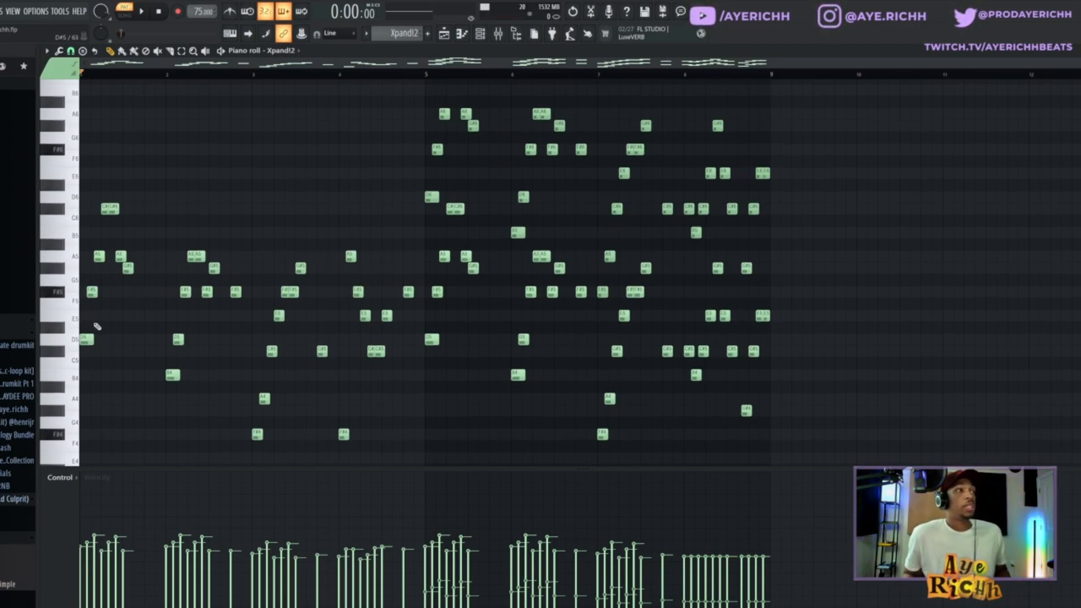
# Trace the opening harp notes of bar 1 and play the harp pattern from the start.
pyautogui.moveTo(140, 313); pyautogui.dragTo(65, 359)
pyautogui.moveTo(127, 293); pyautogui.dragTo(91, 183)
pyautogui.moveTo(137, 173); pyautogui.dragTo(118, 184)
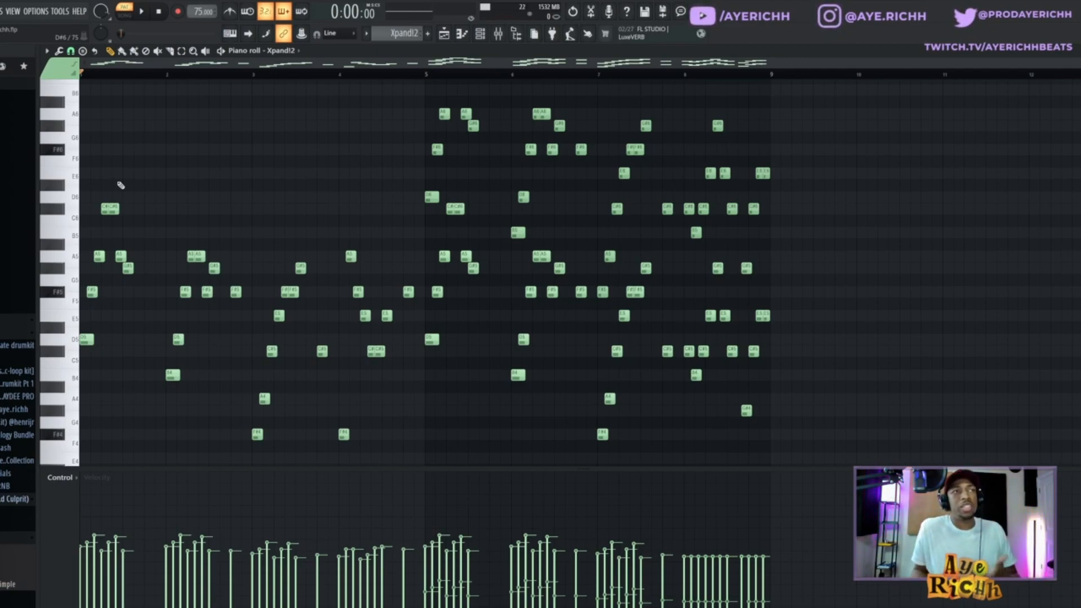
pyautogui.press('space')
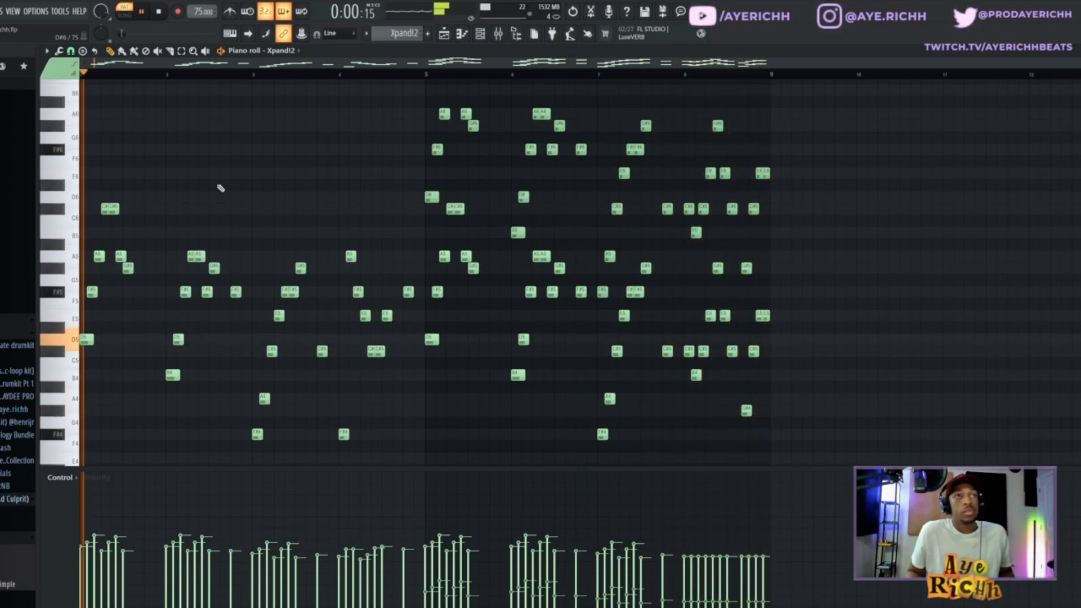
pyautogui.press('space')
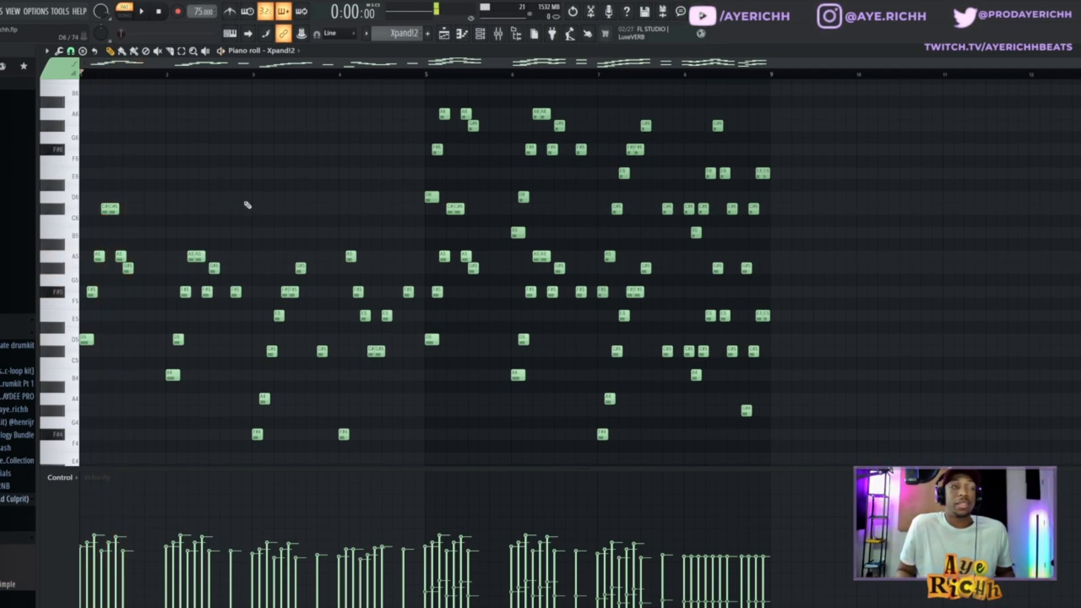
# Copy the lower-octave harp notes of bar 5 into the empty bar 10 and raise the copy an octave.
pyautogui.scroll(-1, 254, 183)
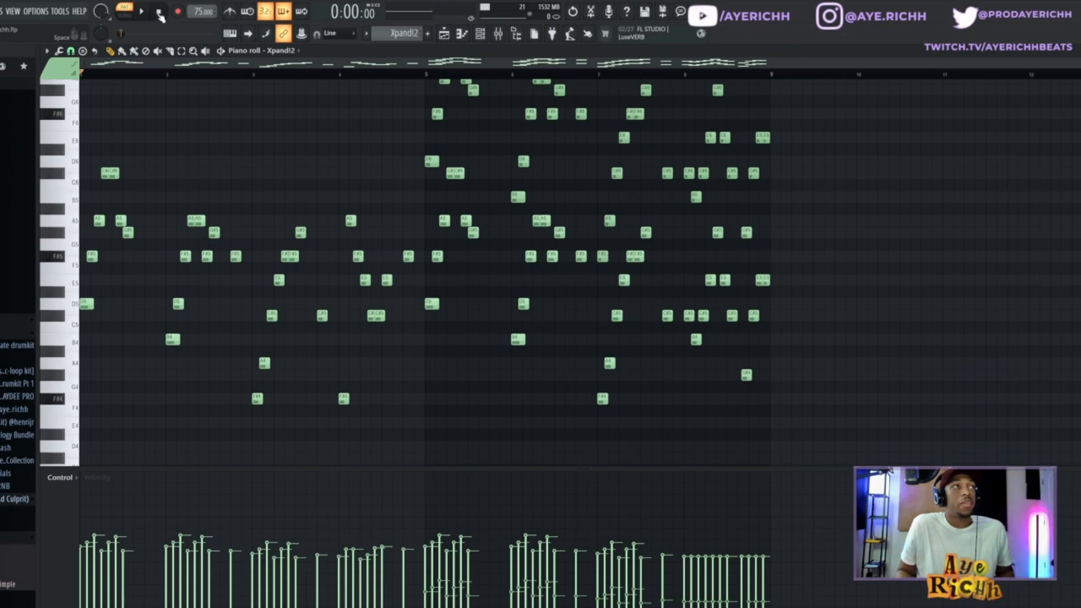
pyautogui.scroll(1, 261, 221)
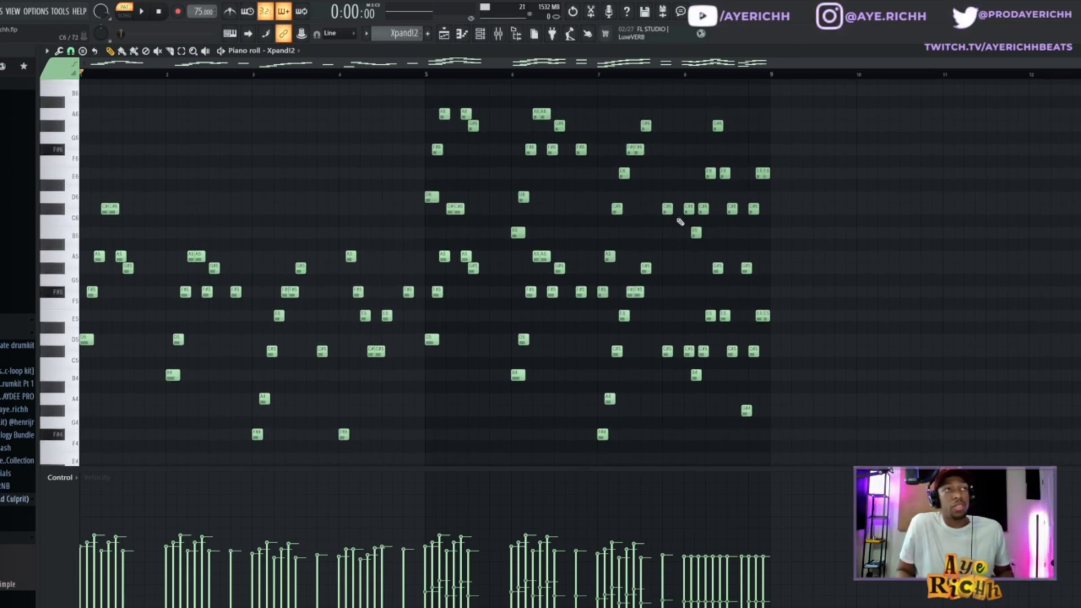
pyautogui.scroll(1, 656, 217)
pyautogui.moveTo(434, 239); pyautogui.dragTo(489, 394)
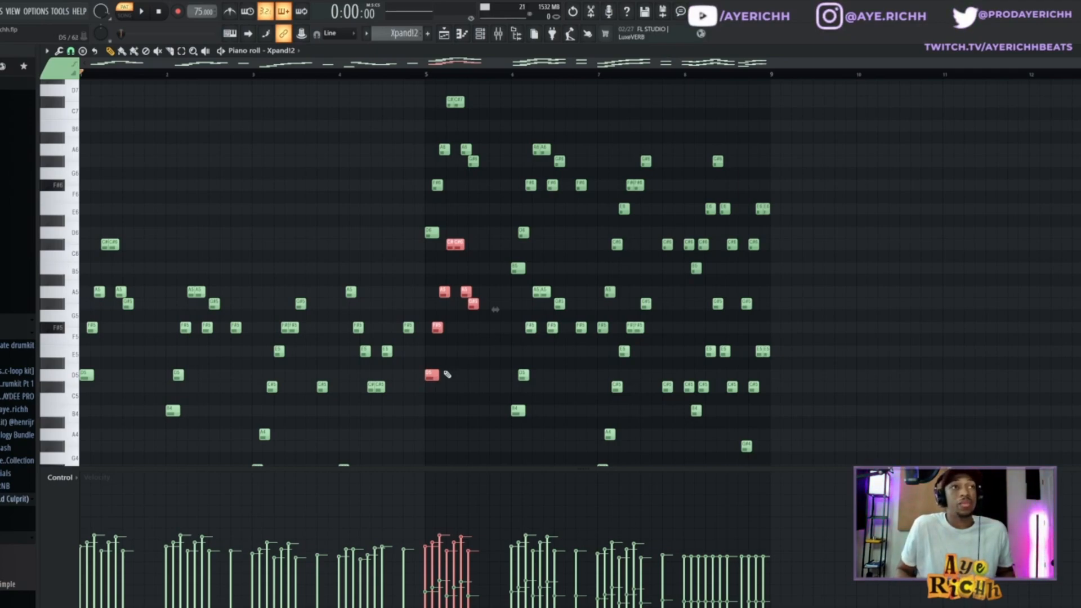
pyautogui.moveTo(433, 375); pyautogui.dragTo(866, 393)
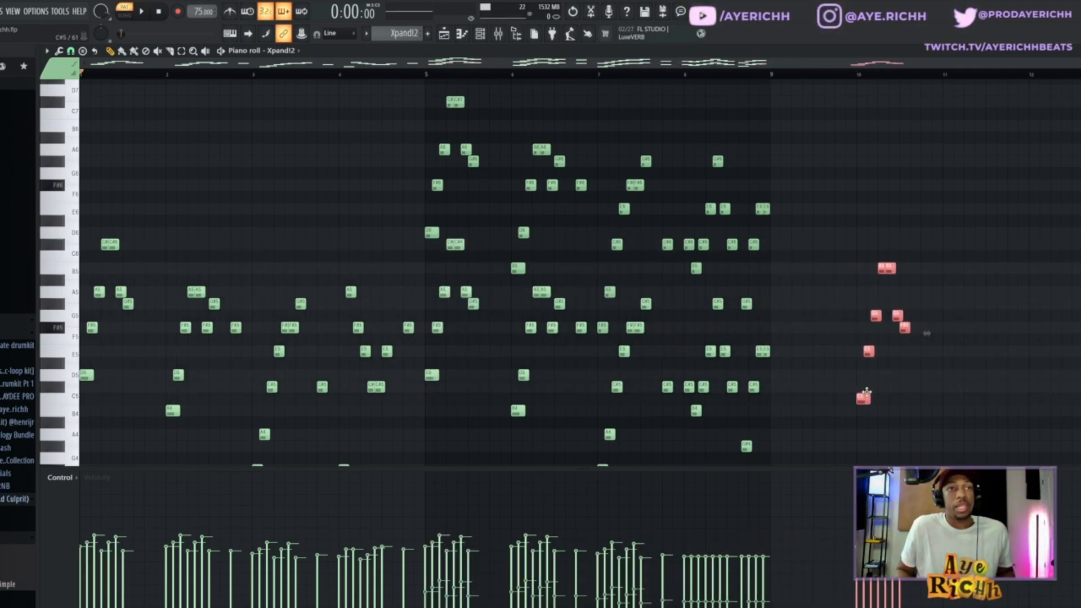
pyautogui.hotkey('ctrl', 'Up')
pyautogui.hotkey('shift', 'Up')
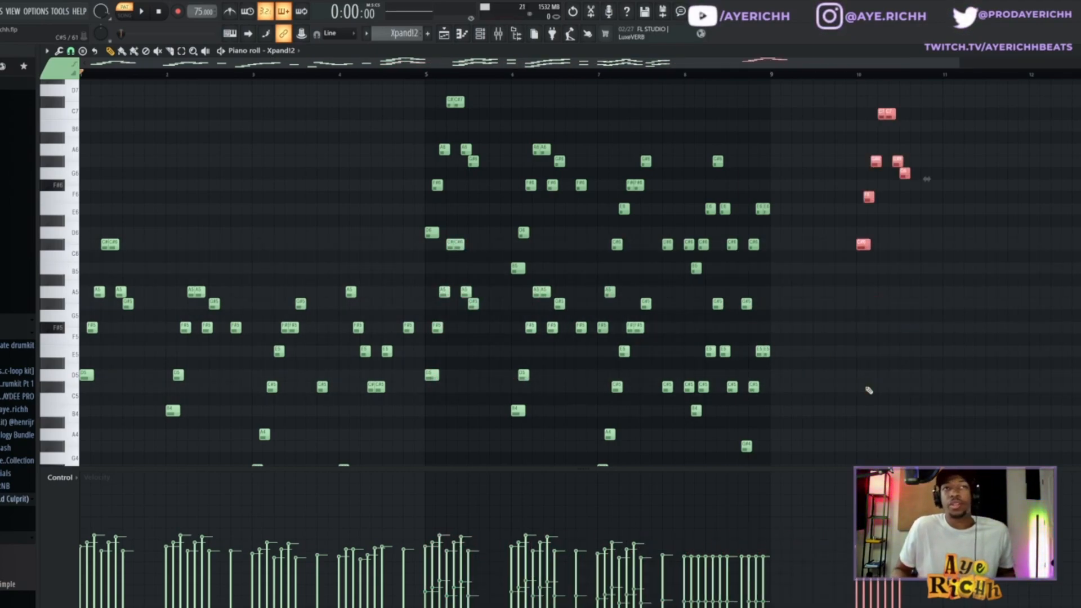
# Delete all the copied harp notes in bar 10.
pyautogui.rightClick(863, 244)
pyautogui.rightClick(869, 196)
pyautogui.rightClick(876, 161)
pyautogui.rightClick(886, 114)
pyautogui.rightClick(898, 161)
pyautogui.rightClick(904, 173)
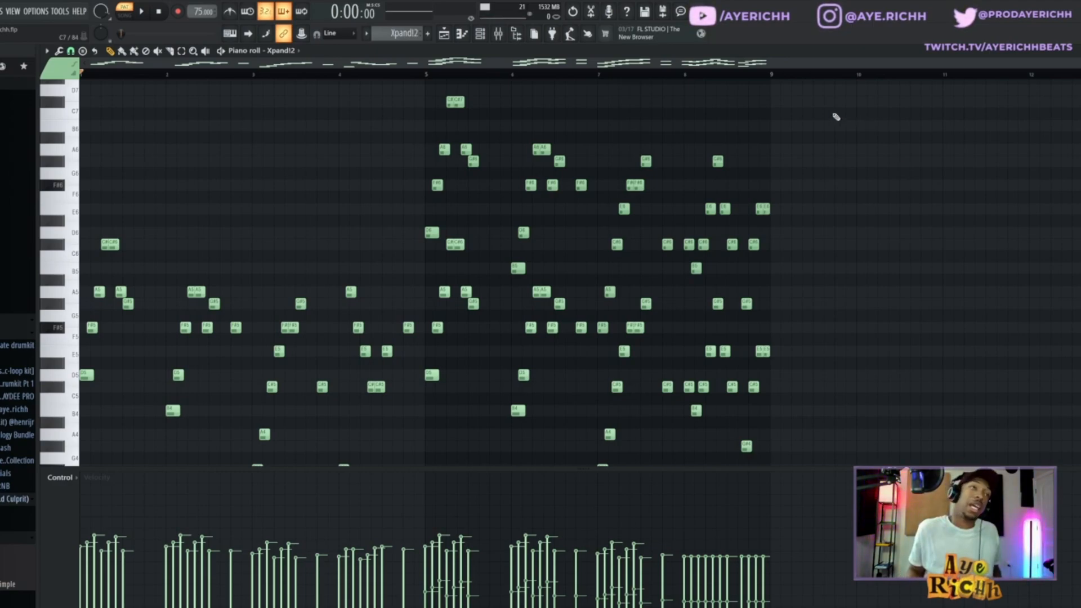
# Open Fruity Reeverb 2 on the HARP mixer track to examine its settings, then close it.
pyautogui.click(493, 34)
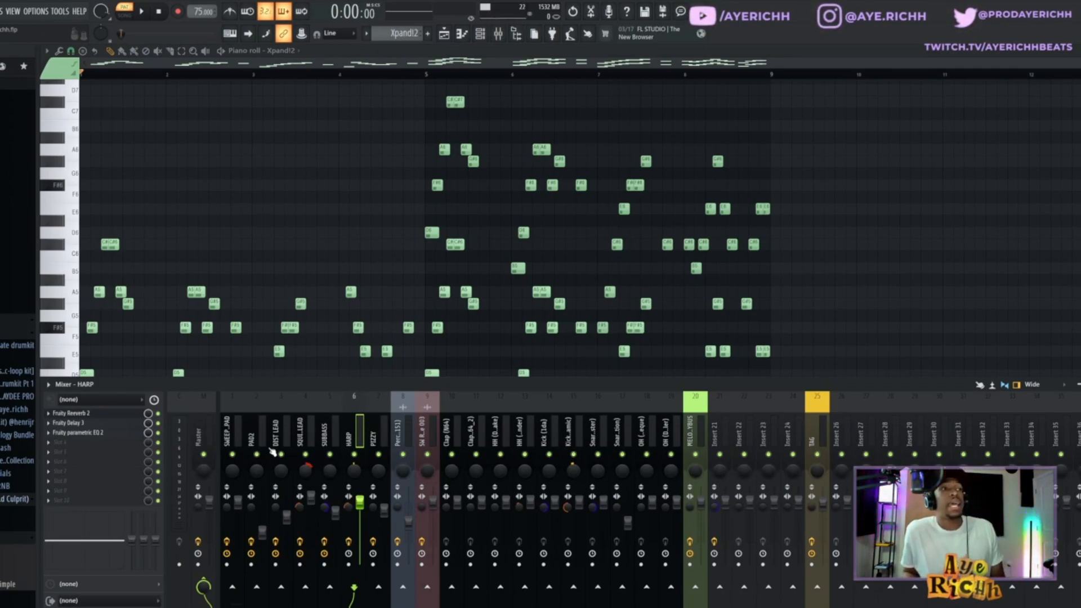
pyautogui.click(70, 413)
pyautogui.moveTo(273, 174); pyautogui.dragTo(383, 156)
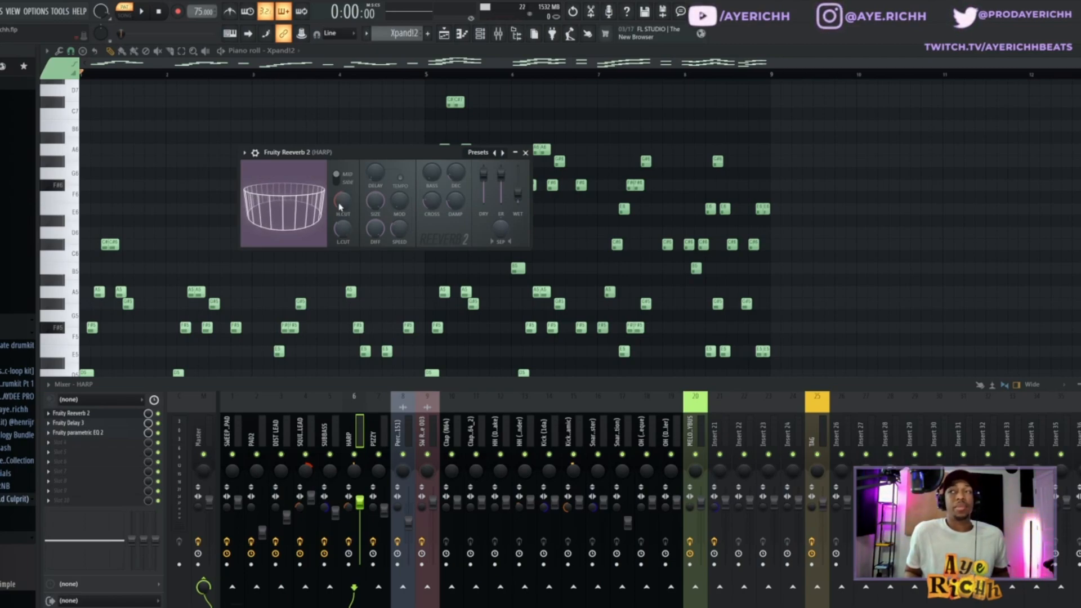
pyautogui.click(525, 153)
# Examine the Fruity Delay 3 and Fruity parametric EQ 2 settings on the HARP mixer track and close the mixer.
pyautogui.click(95, 428)
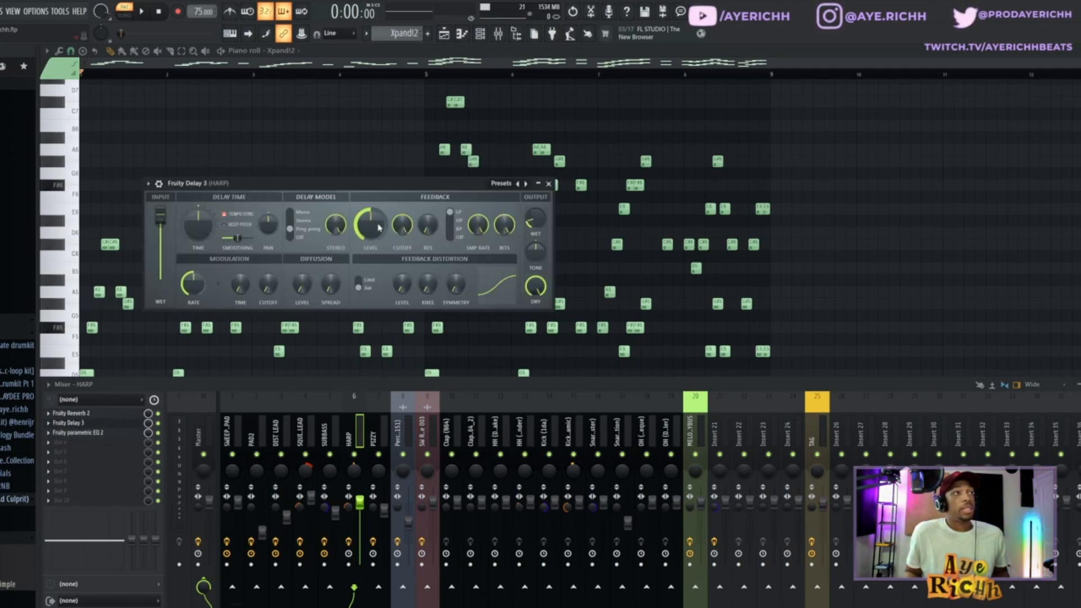
pyautogui.moveTo(355, 187); pyautogui.dragTo(438, 175)
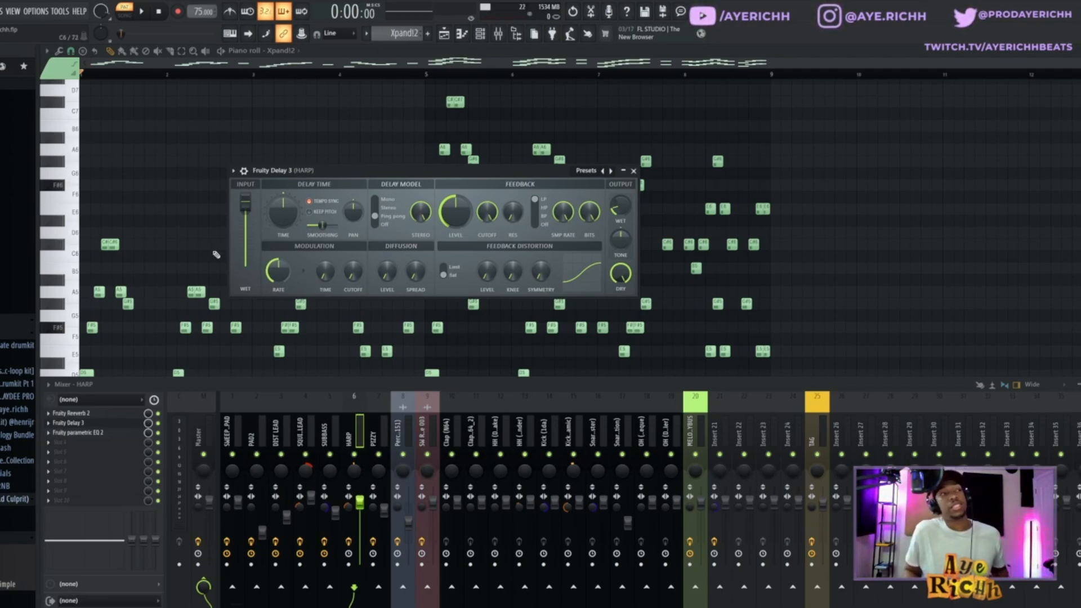
pyautogui.click(633, 170)
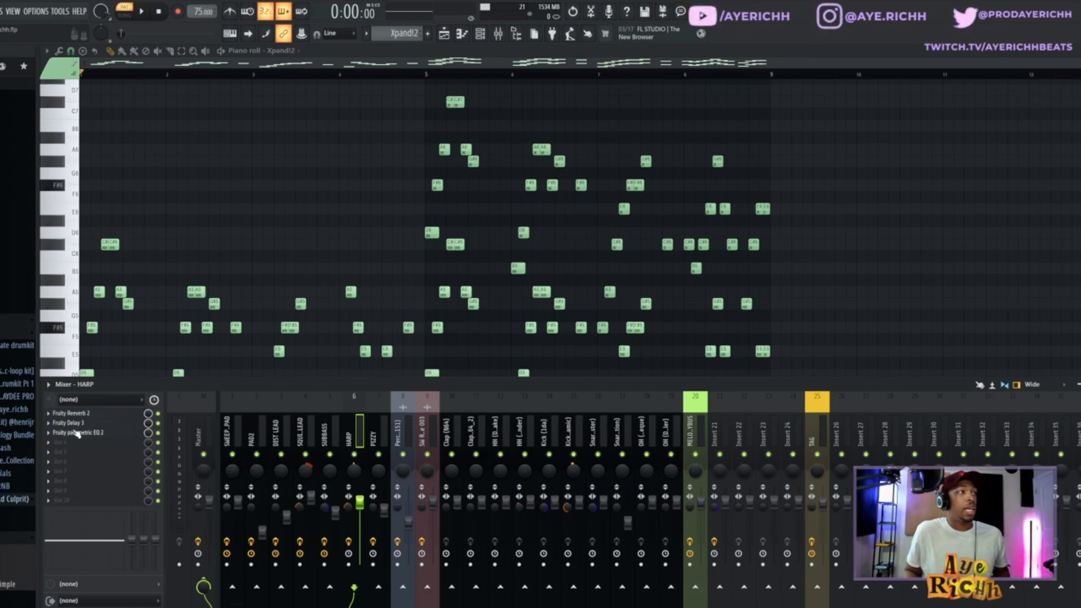
pyautogui.click(77, 432)
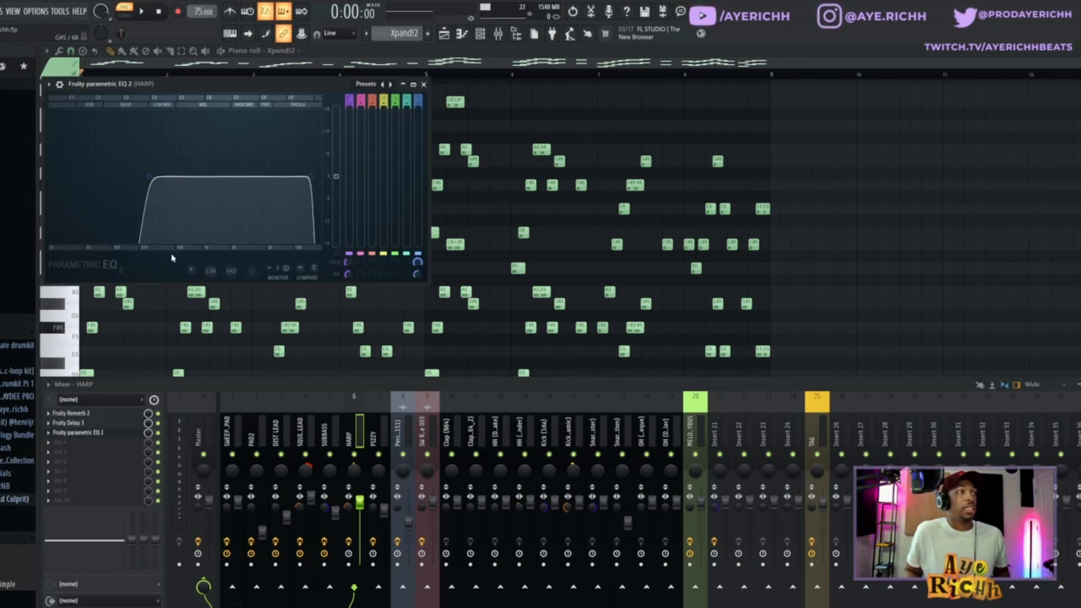
pyautogui.click(424, 85)
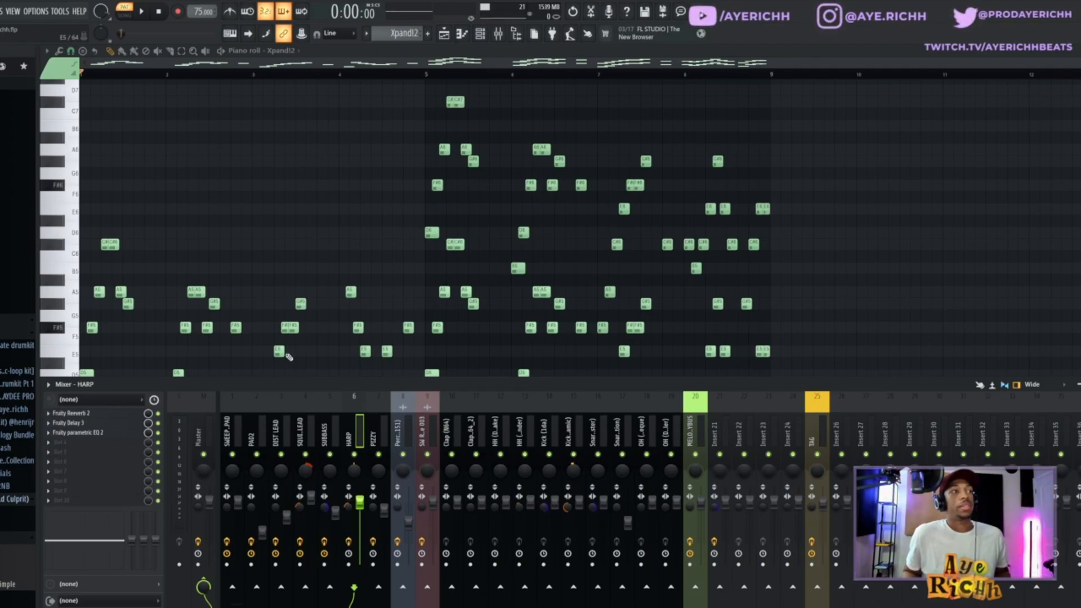
pyautogui.press('F9')
# Open the PIZZY Xpand!2 #2 instrument, show its preset categories, and play its pattern.
pyautogui.click(499, 35)
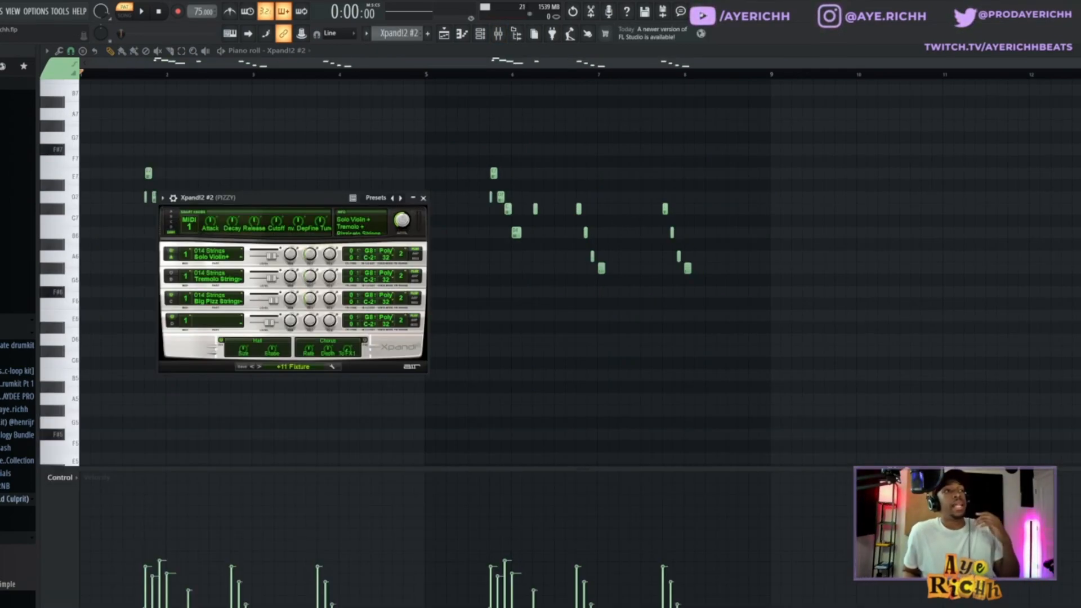
pyautogui.click(292, 367)
pyautogui.moveTo(301, 374)
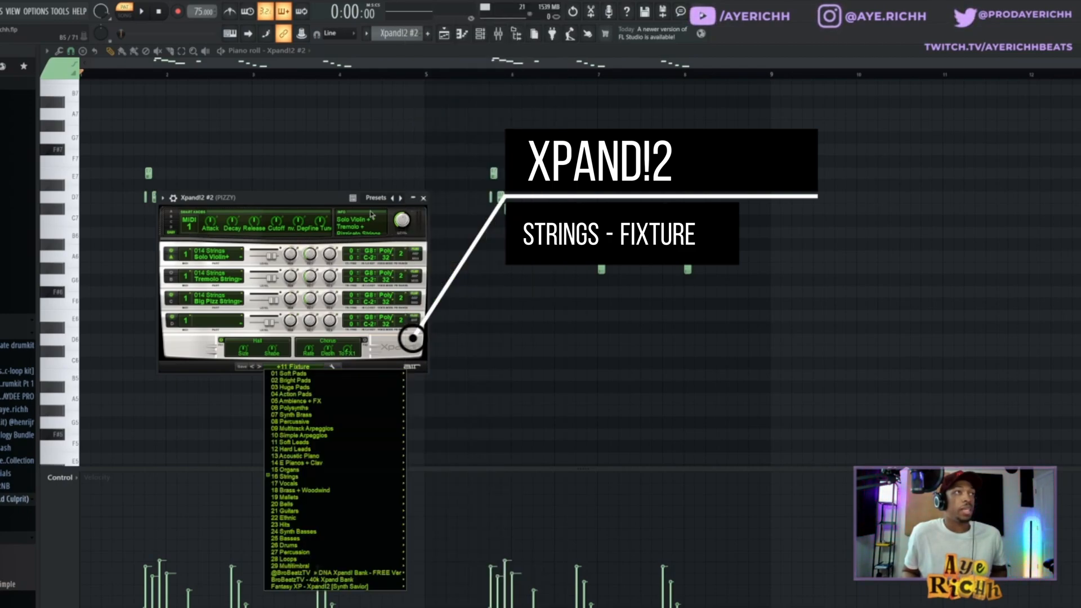
pyautogui.click(291, 369)
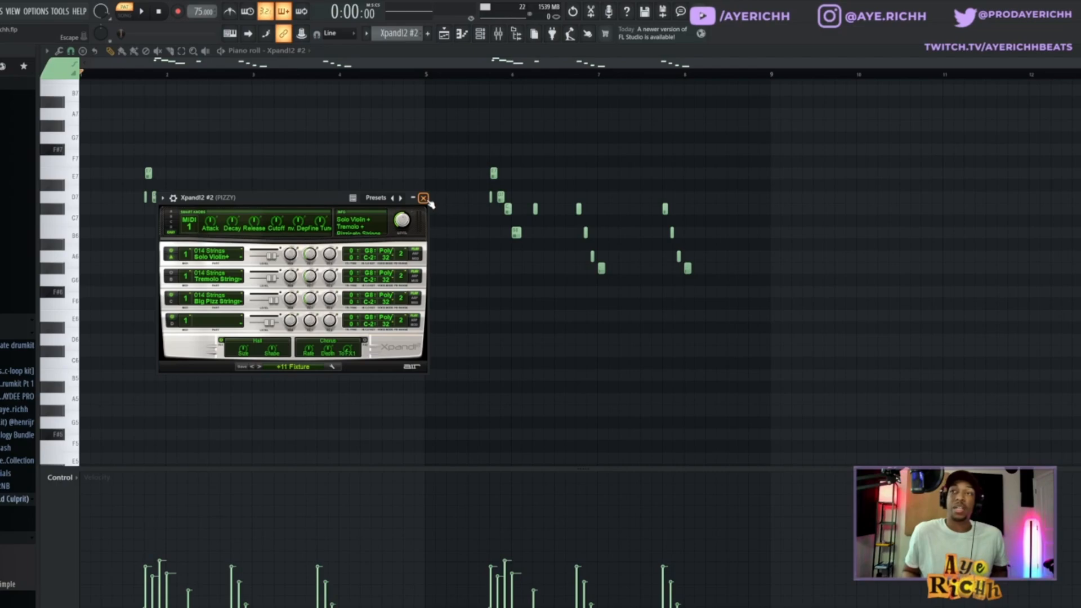
pyautogui.click(423, 198)
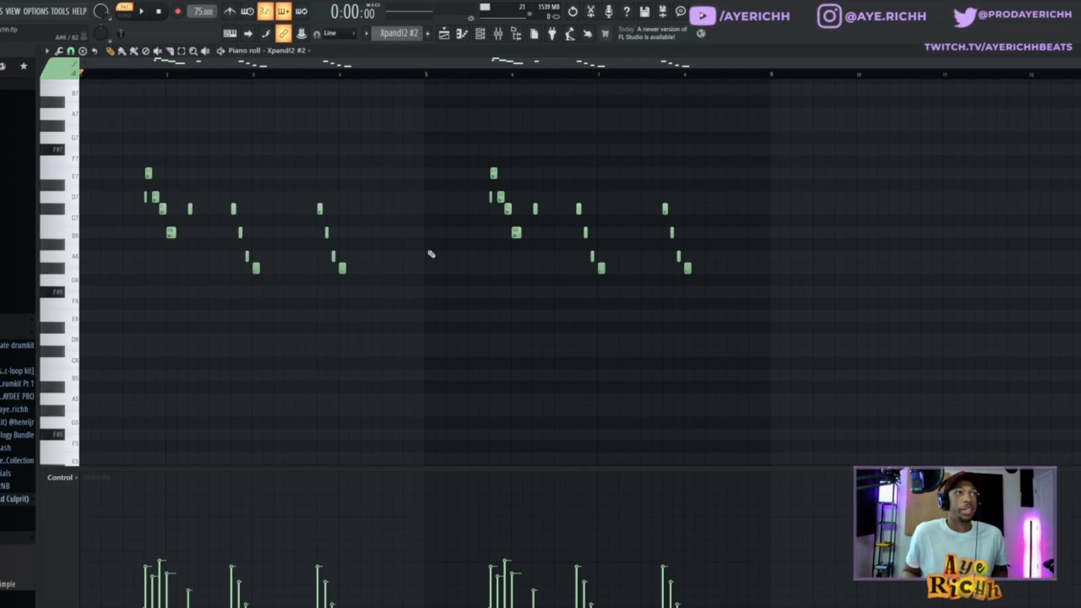
pyautogui.press('space')
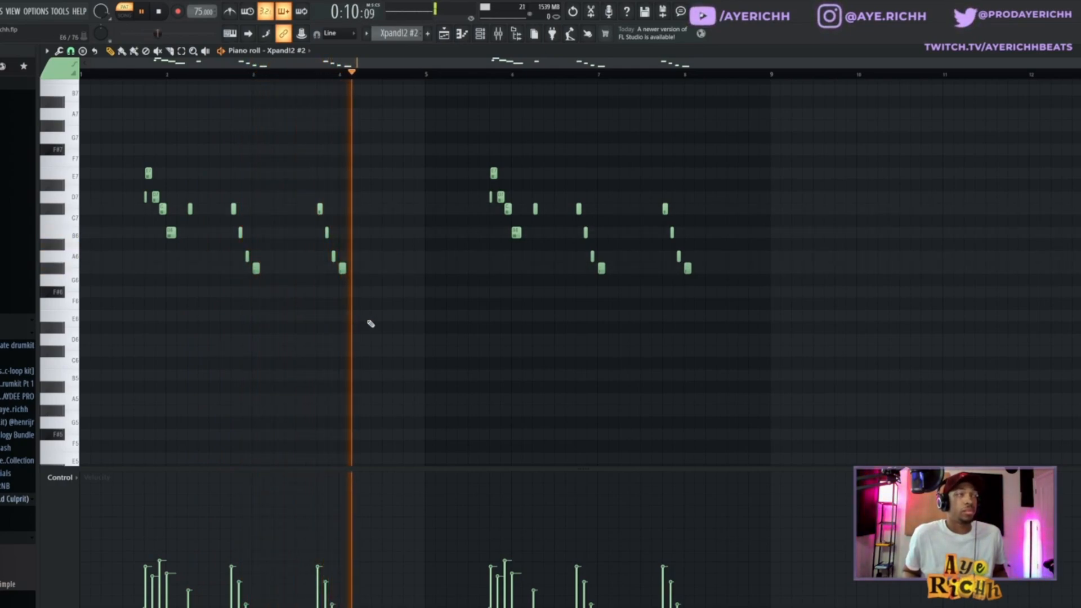
pyautogui.press('space')
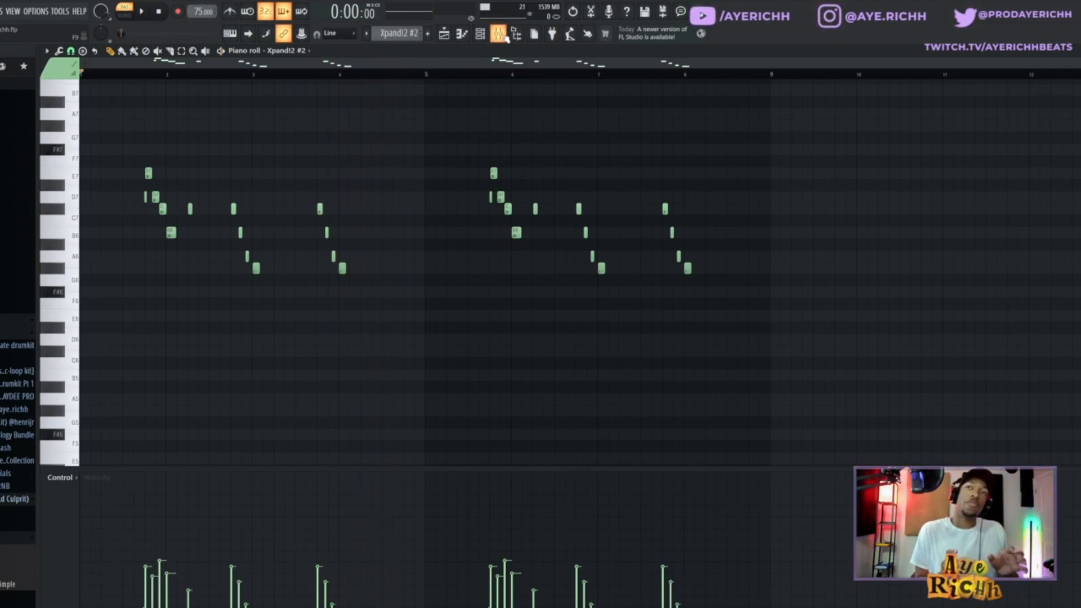
# Solo the HARP and PIZZY tracks in the playlist and set the song position to bar 9.
pyautogui.click(445, 36)
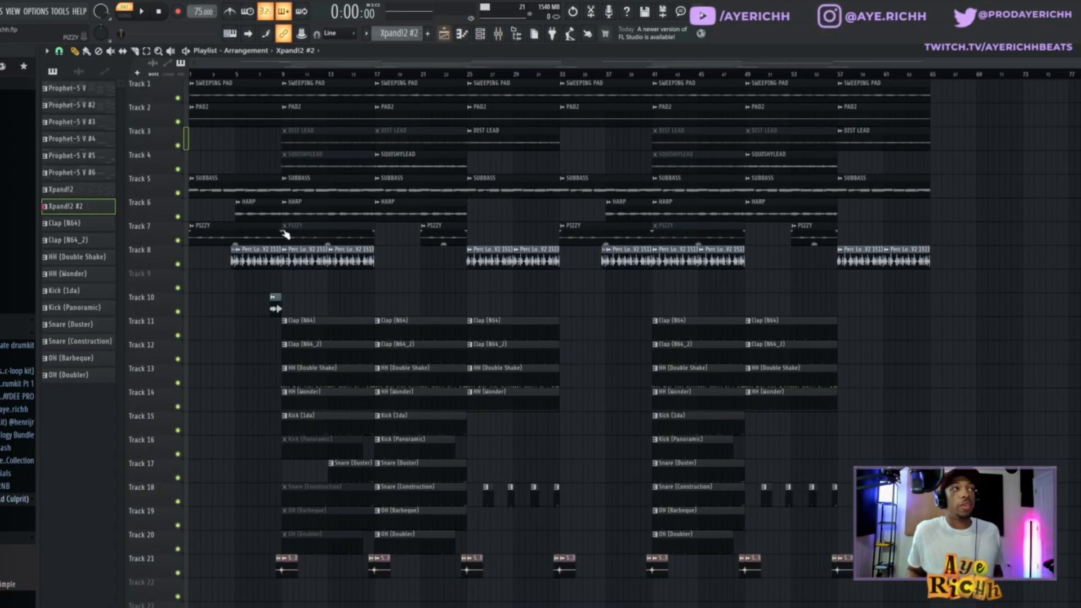
pyautogui.rightClick(177, 217)
pyautogui.click(178, 241)
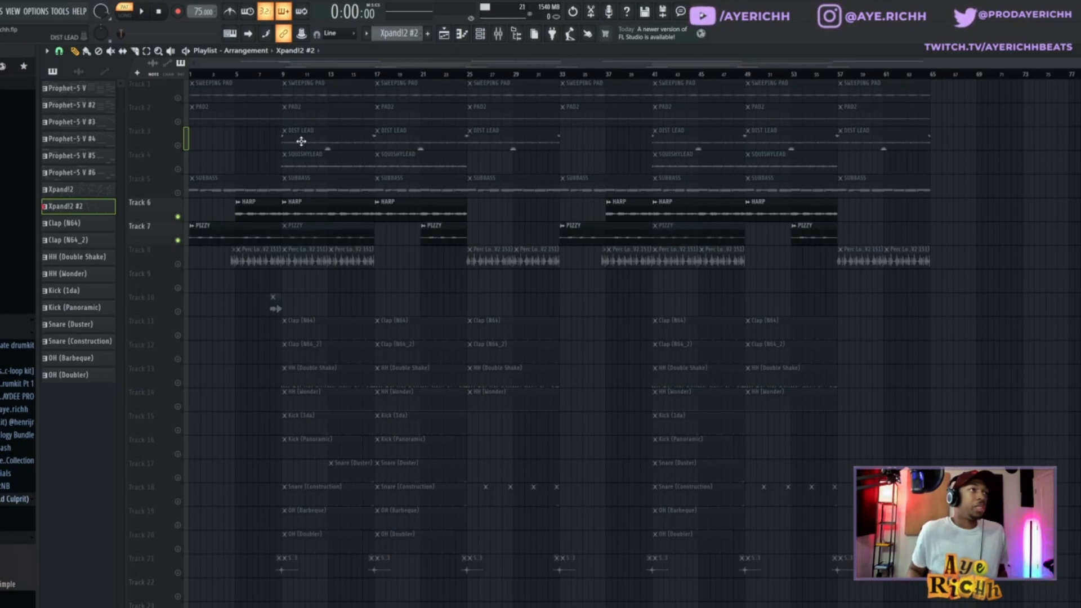
pyautogui.click(283, 74)
pyautogui.click(500, 36)
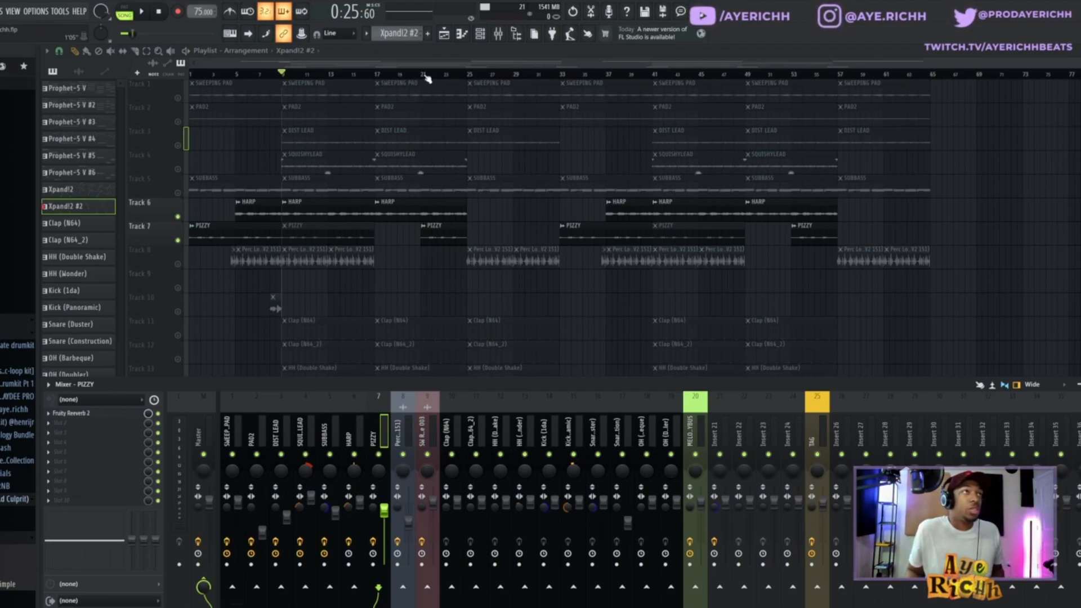
pyautogui.press('F9')
# Play the soloed HARP and PIZZY tracks together from bar 21.
pyautogui.click(422, 73)
pyautogui.press('space')
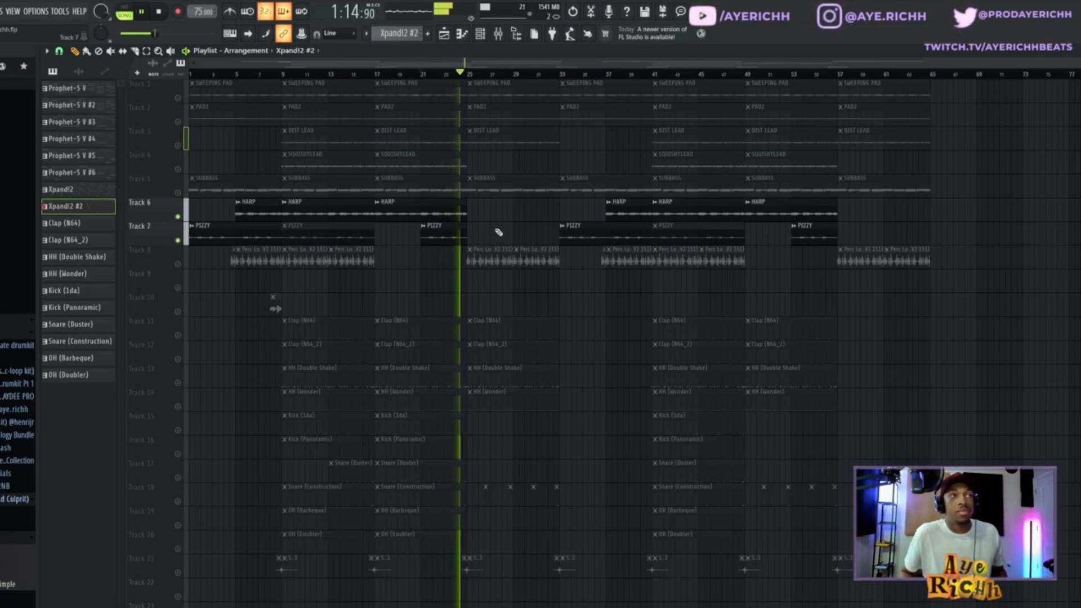
pyautogui.press('space')
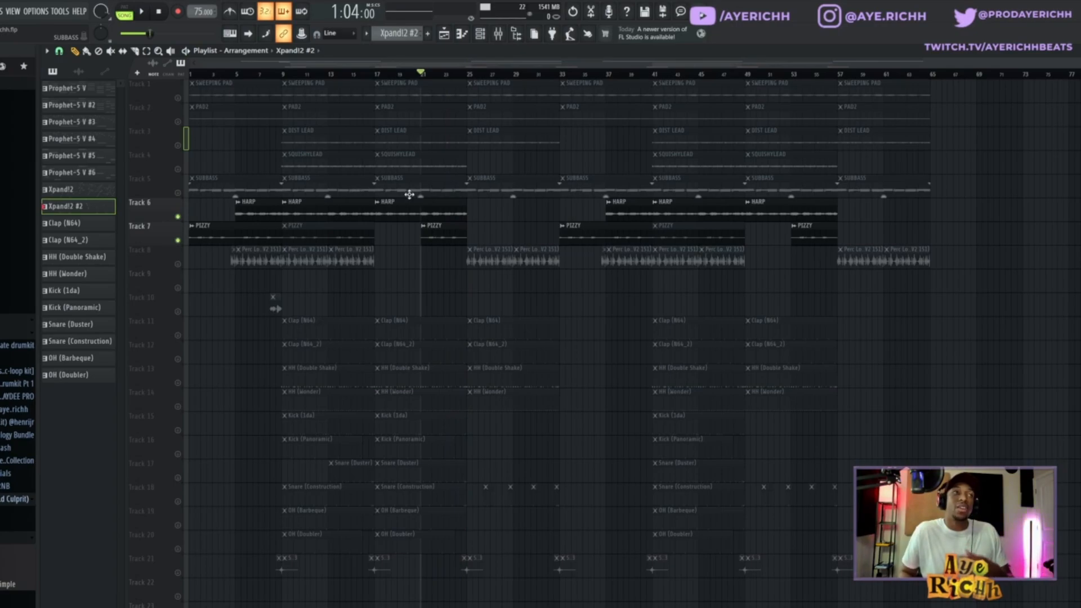
# Open the PIZZY pattern in the piano roll and examine Fruity Reeverb 2 on its mixer track.
pyautogui.doubleClick(91, 210)
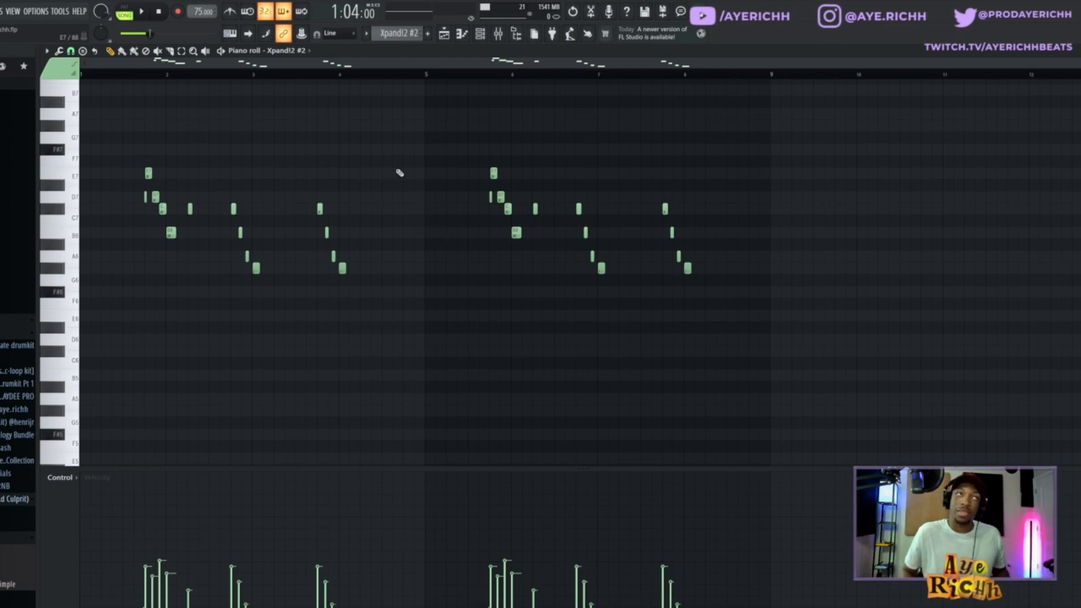
pyautogui.click(497, 33)
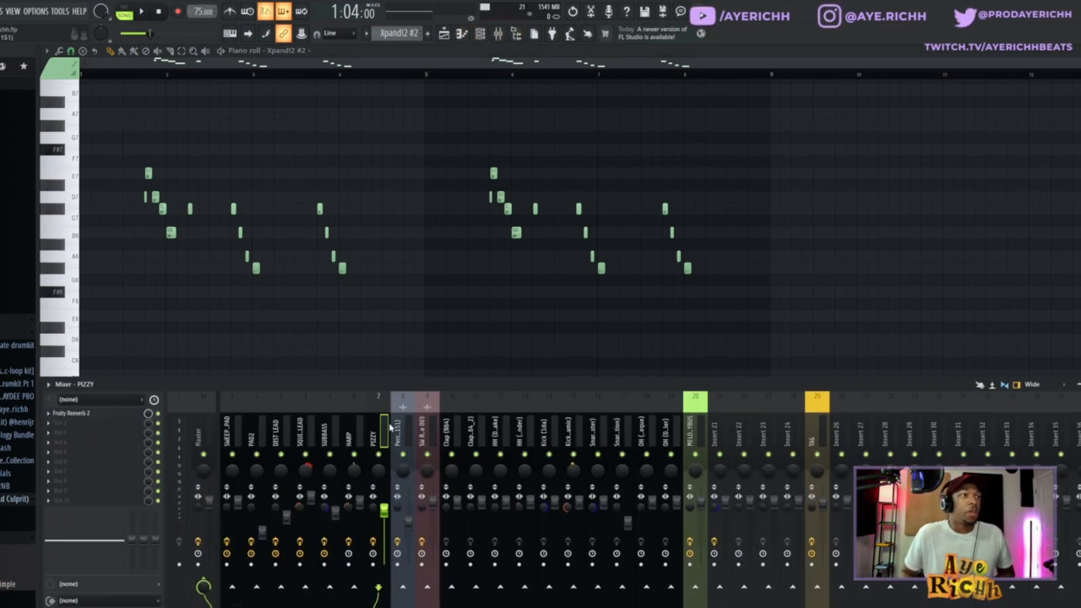
pyautogui.click(73, 413)
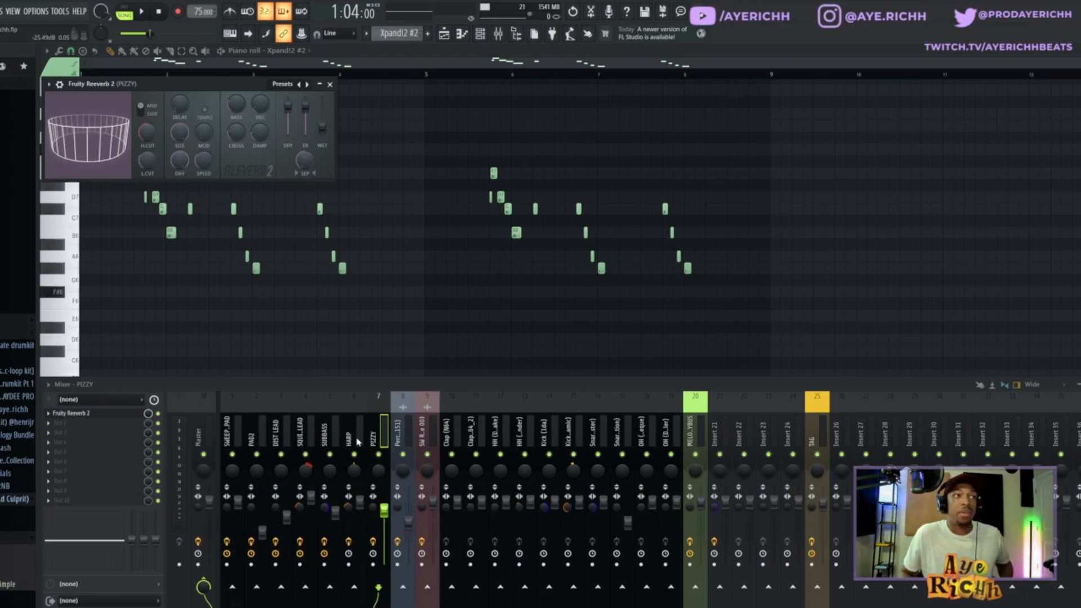
pyautogui.click(330, 84)
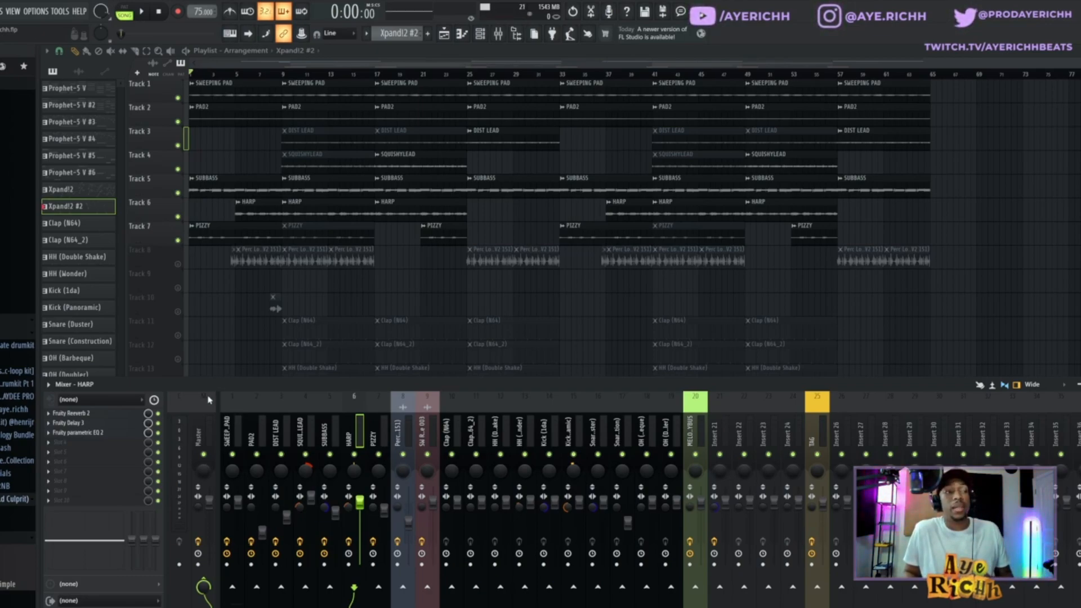
# Examine the Fruity Parametric EQ 2 settings on the SWEEPING PAD and PAD2 mixer tracks.
pyautogui.click(233, 431)
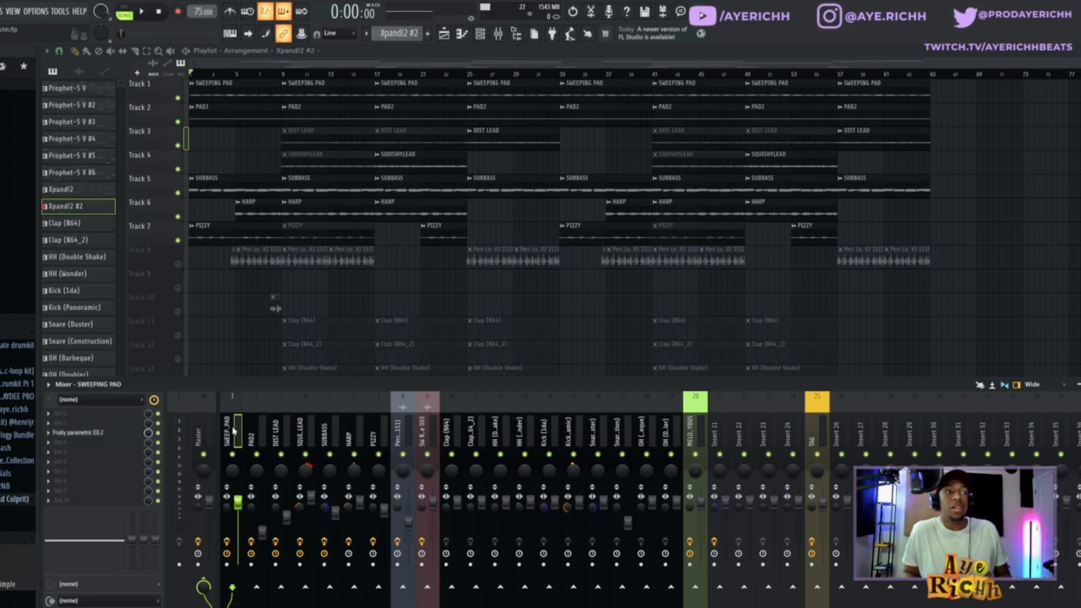
pyautogui.click(92, 434)
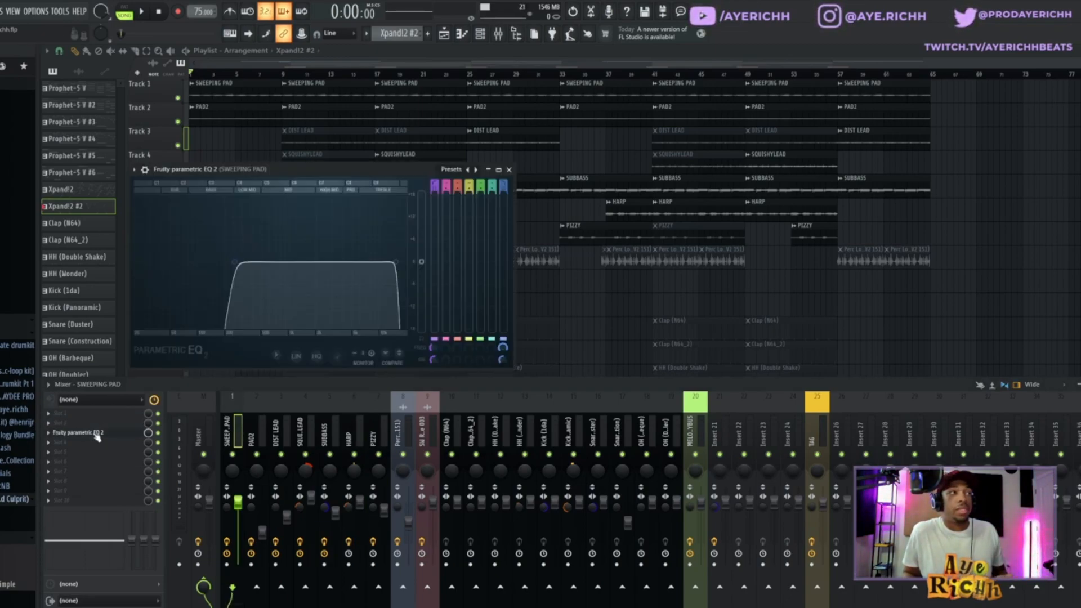
pyautogui.click(93, 433)
pyautogui.click(265, 431)
pyautogui.click(119, 418)
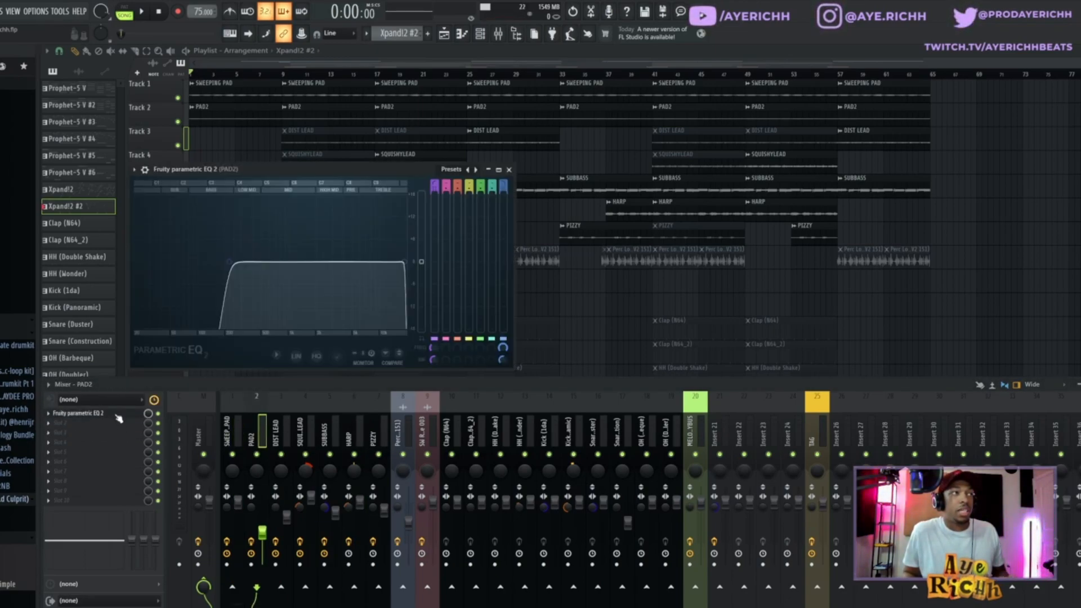
pyautogui.click(119, 418)
# Examine the Fruity Parametric EQ 2 settings on the DIST LEAD and SQUISHYLEAD mixer tracks.
pyautogui.click(276, 429)
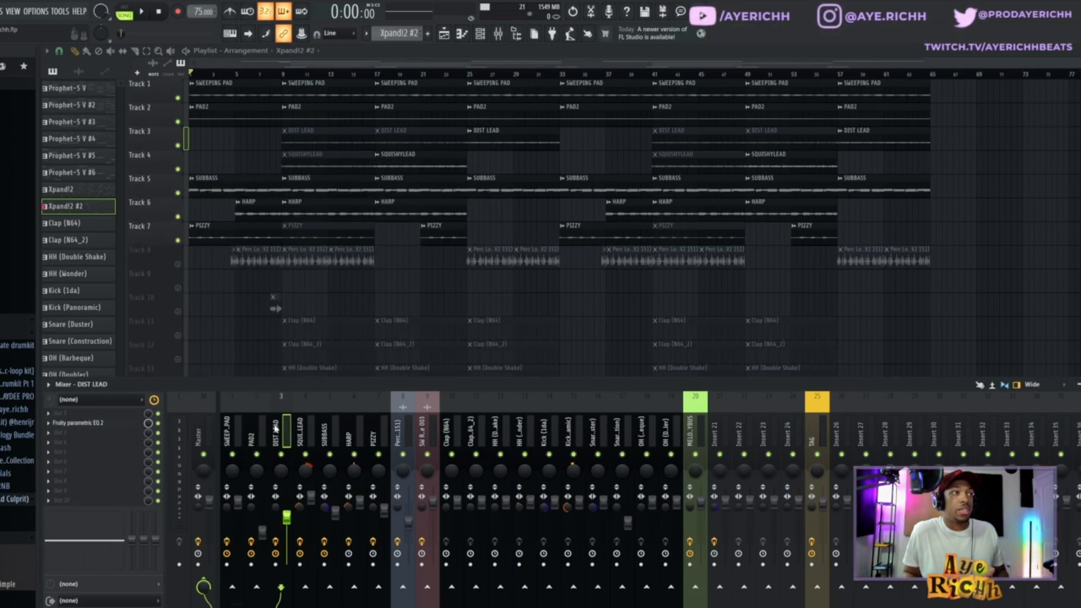
pyautogui.click(82, 422)
pyautogui.click(83, 422)
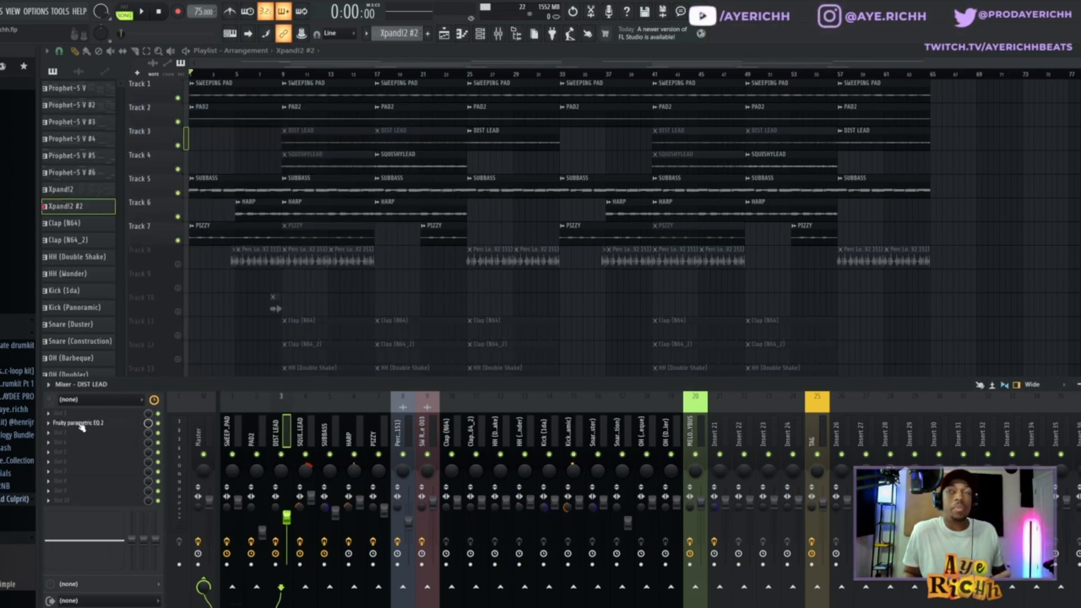
pyautogui.click(291, 434)
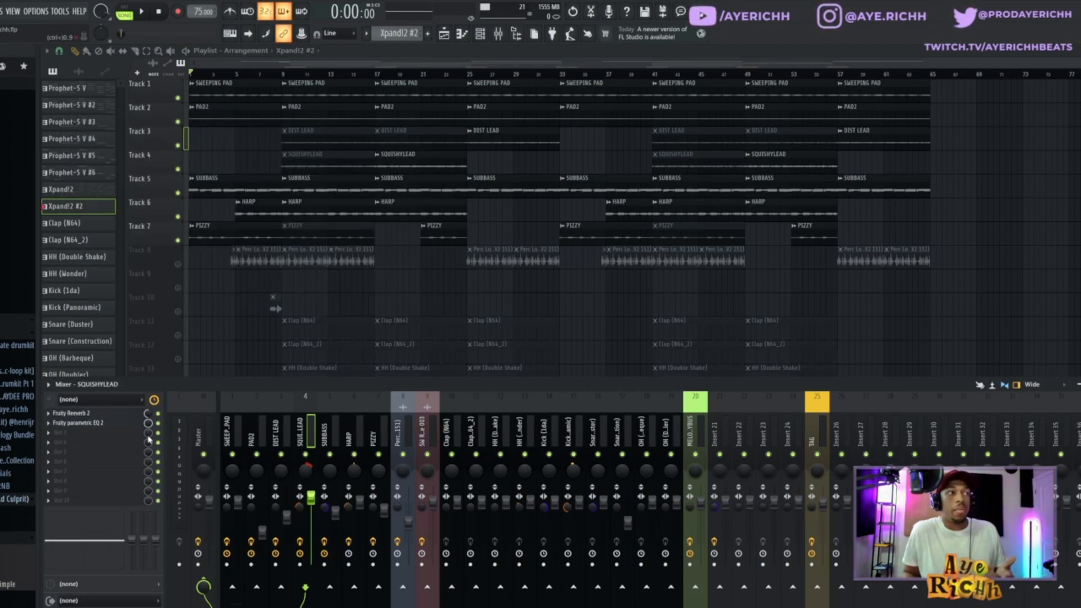
pyautogui.click(81, 422)
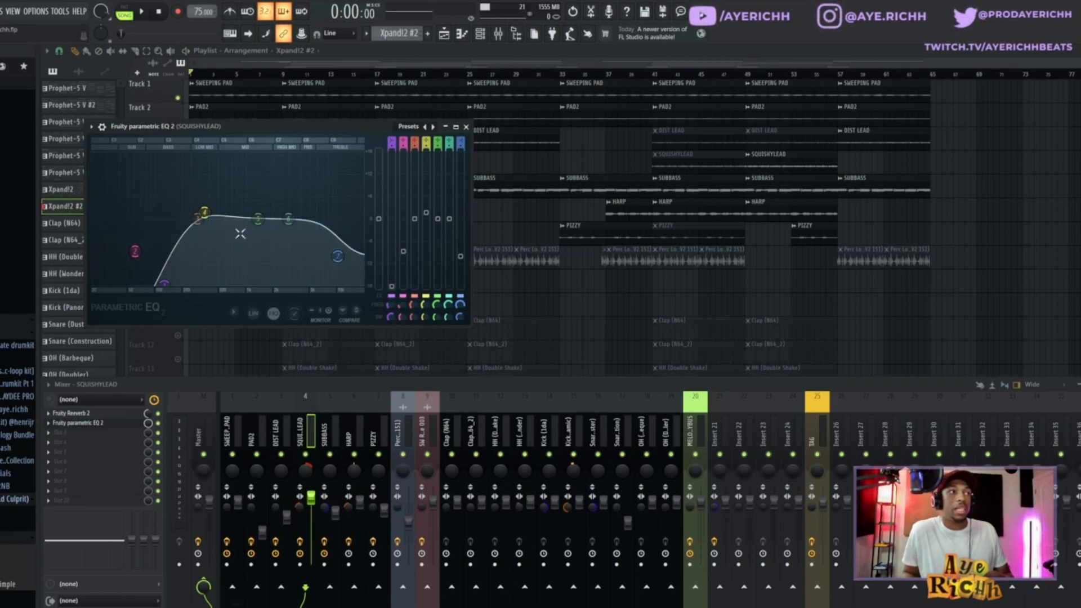
pyautogui.click(466, 127)
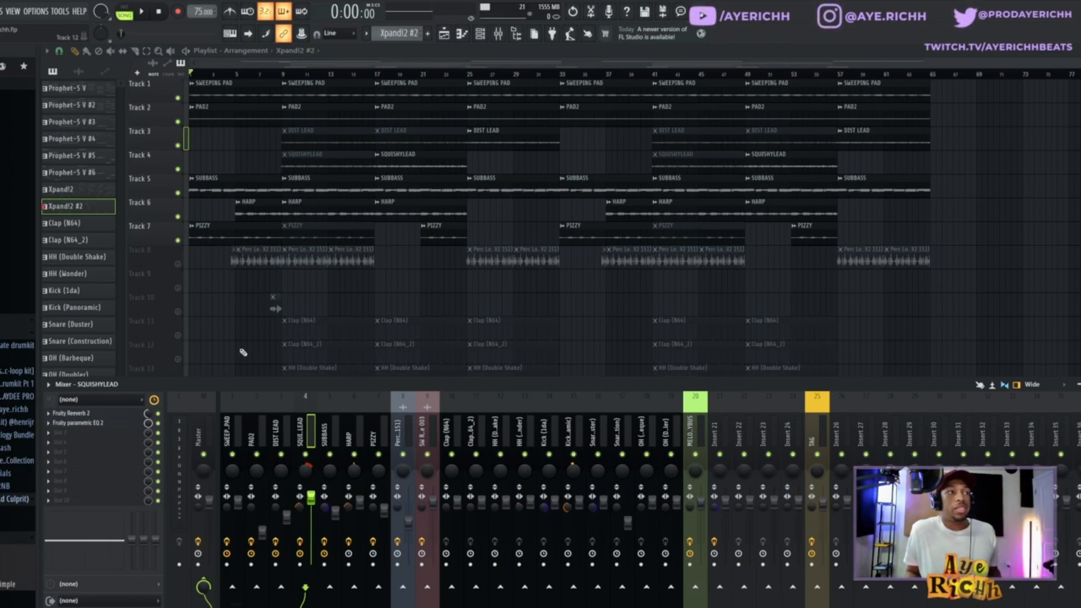
# Hide the mixer and play all seven melodic tracks together in the playlist.
pyautogui.press('F9')
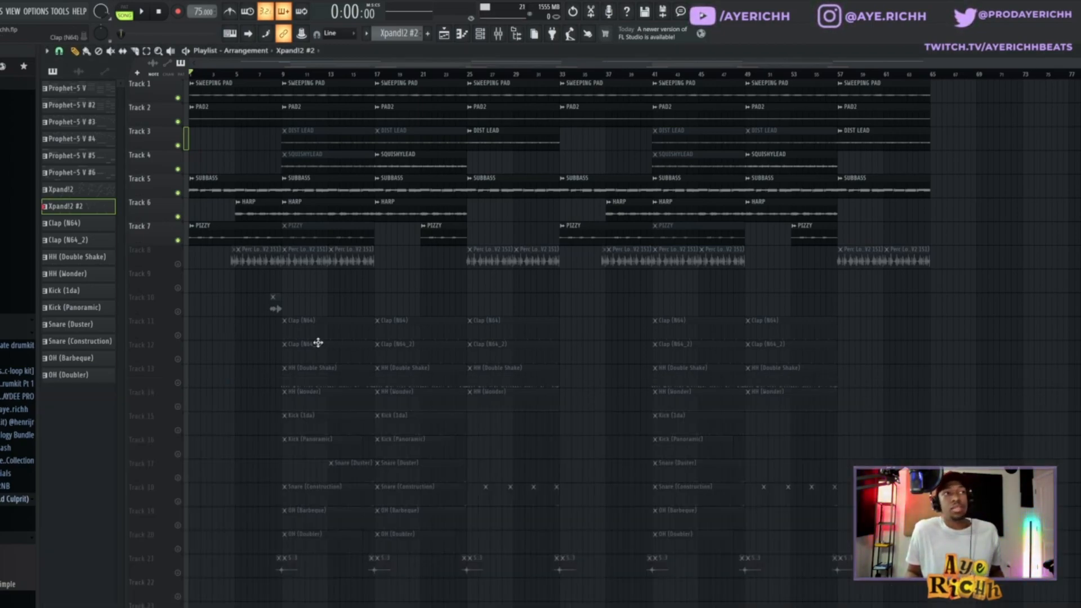
pyautogui.press('space')
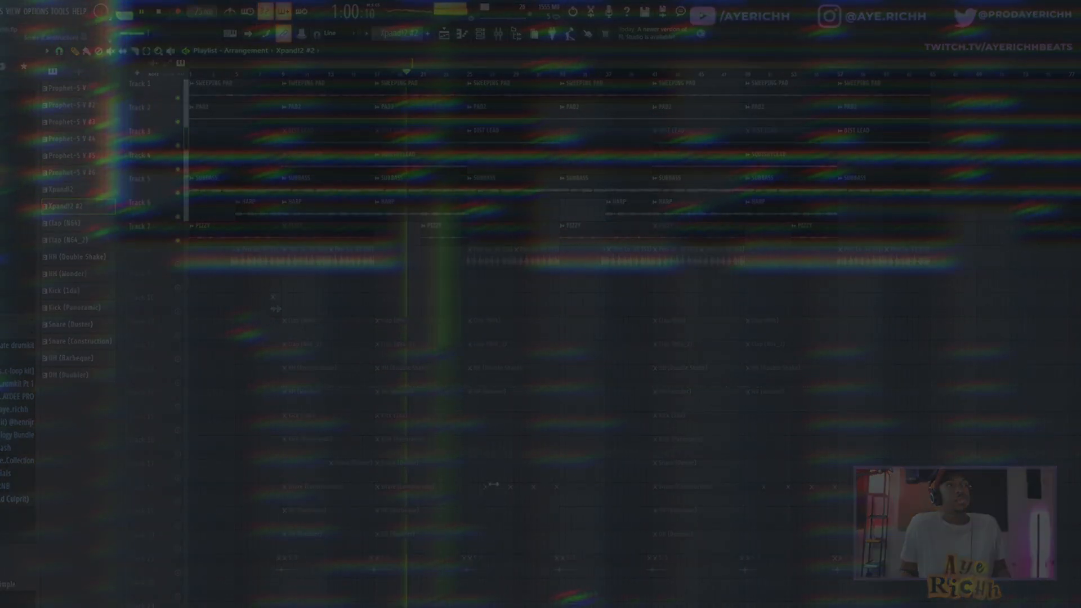
pyautogui.press('space')
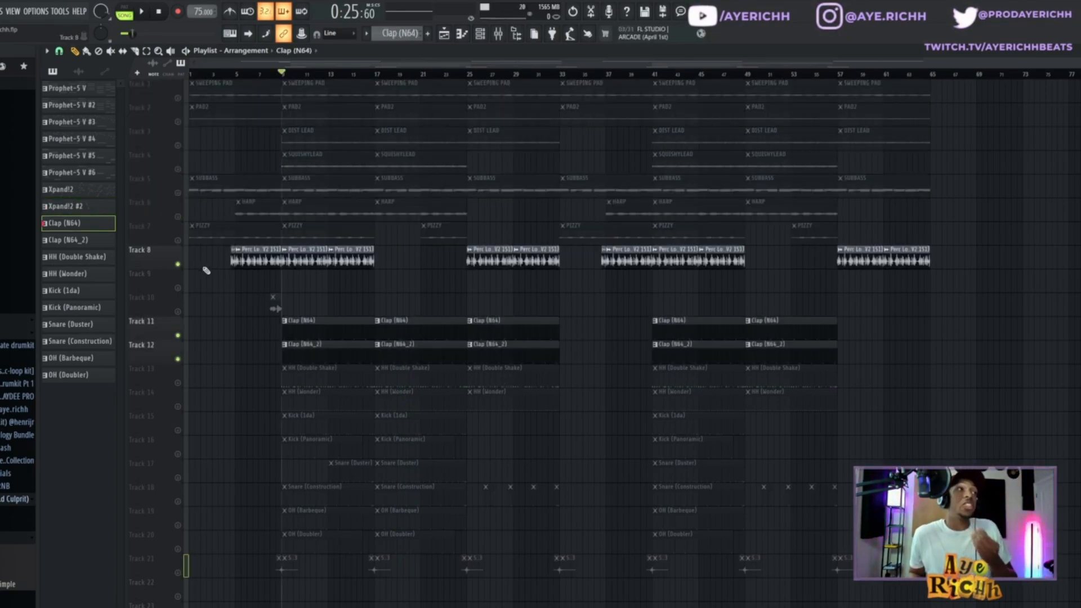
# Enable Tracks 1 to 7 alongside the Track 8 percussion loop and play them together from bar 9.
pyautogui.rightClick(179, 265)
pyautogui.moveTo(182, 242); pyautogui.dragTo(177, 100)
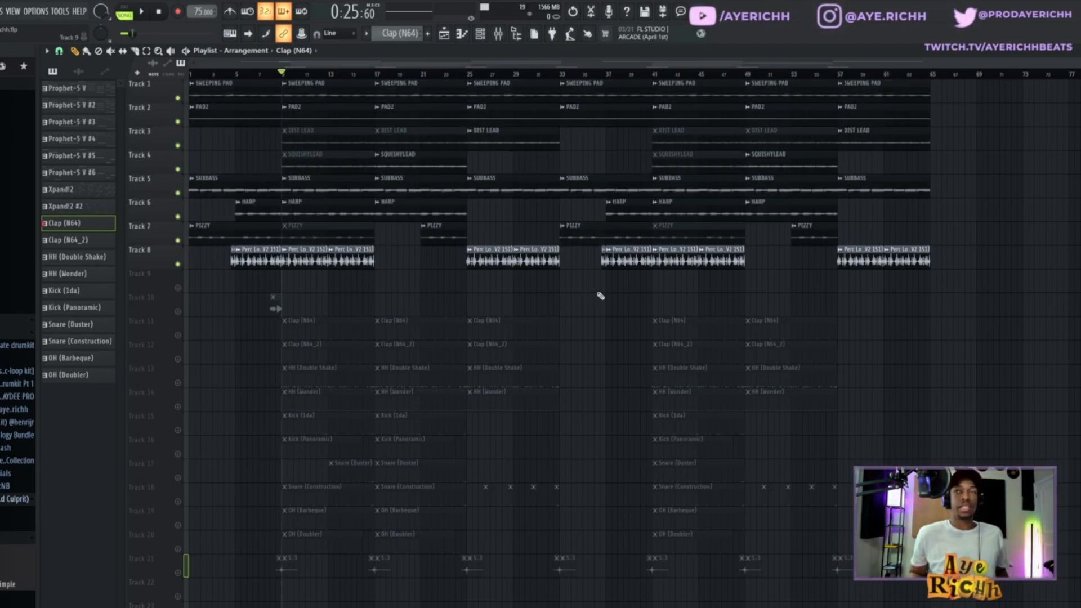
pyautogui.press('space')
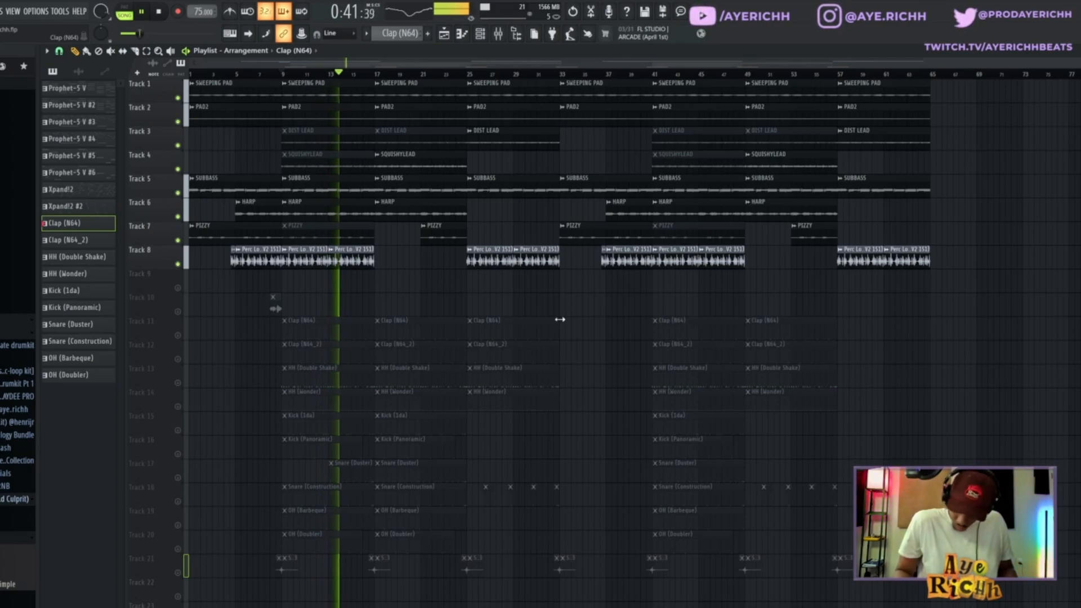
pyautogui.press('space')
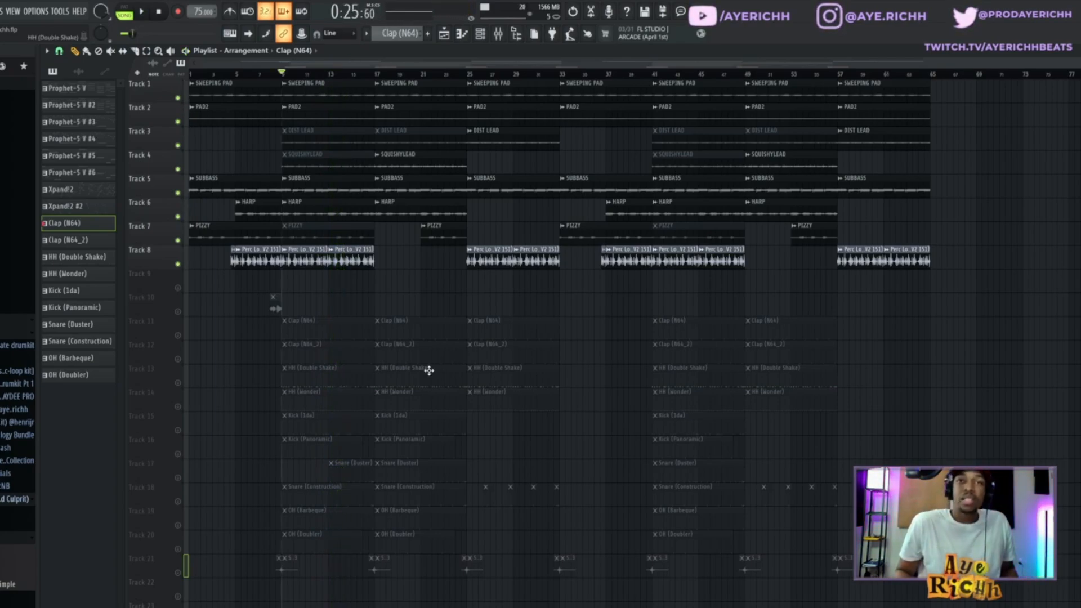
# Solo Track 8 plus the Track 11 clap, and show the Clap (N64) pattern in the piano roll and channel rack.
pyautogui.rightClick(177, 265)
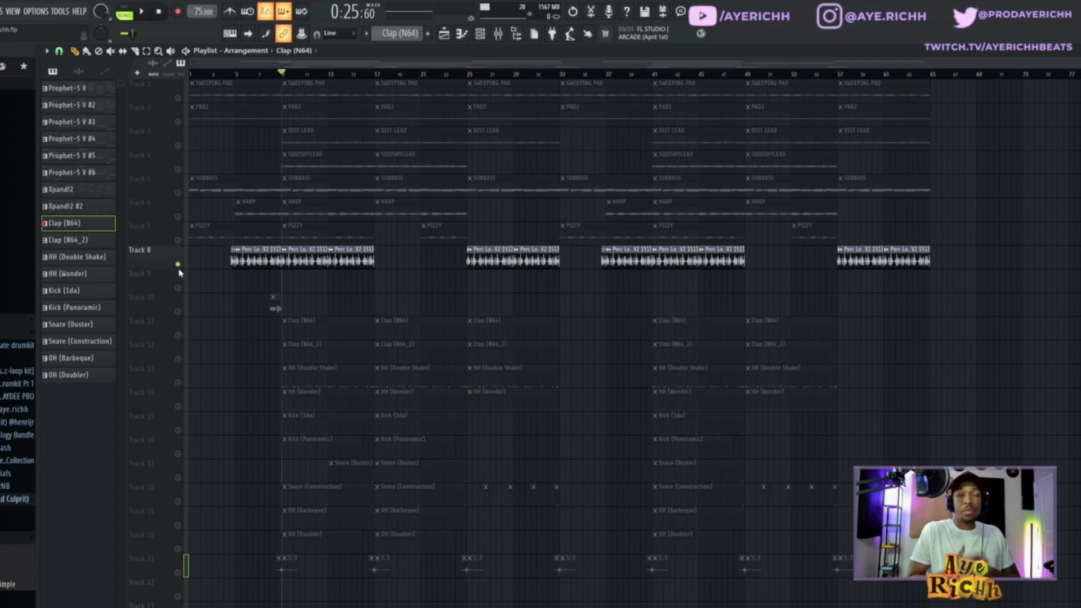
pyautogui.click(178, 337)
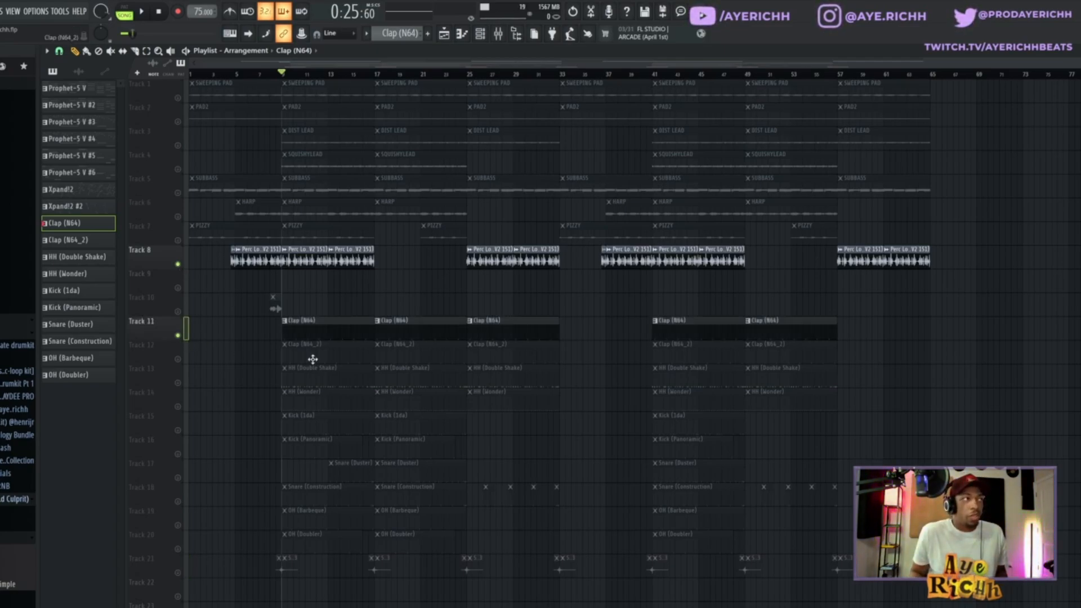
pyautogui.doubleClick(330, 332)
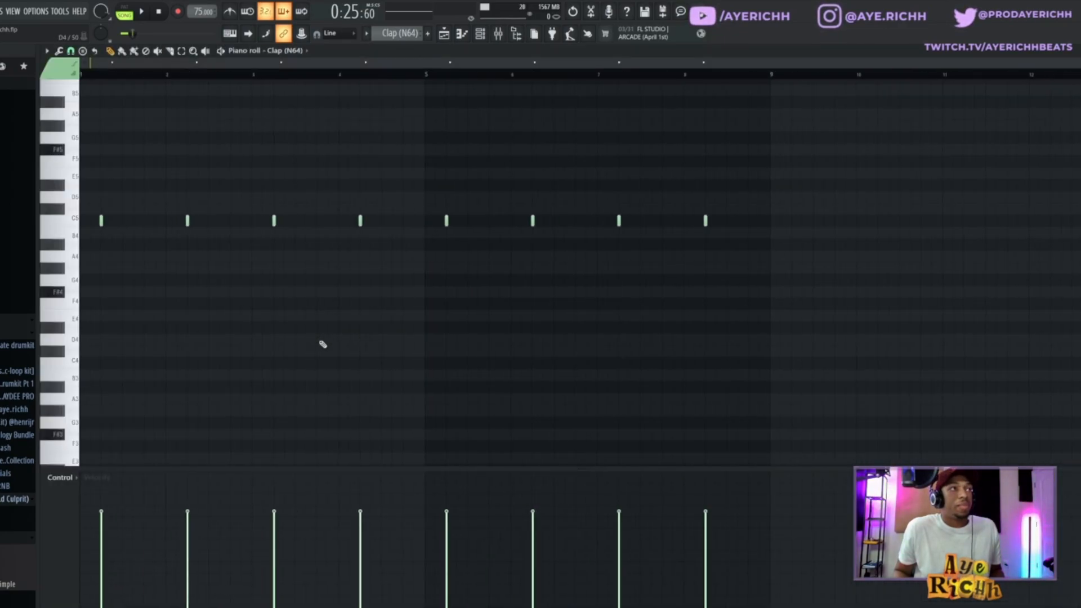
pyautogui.click(480, 34)
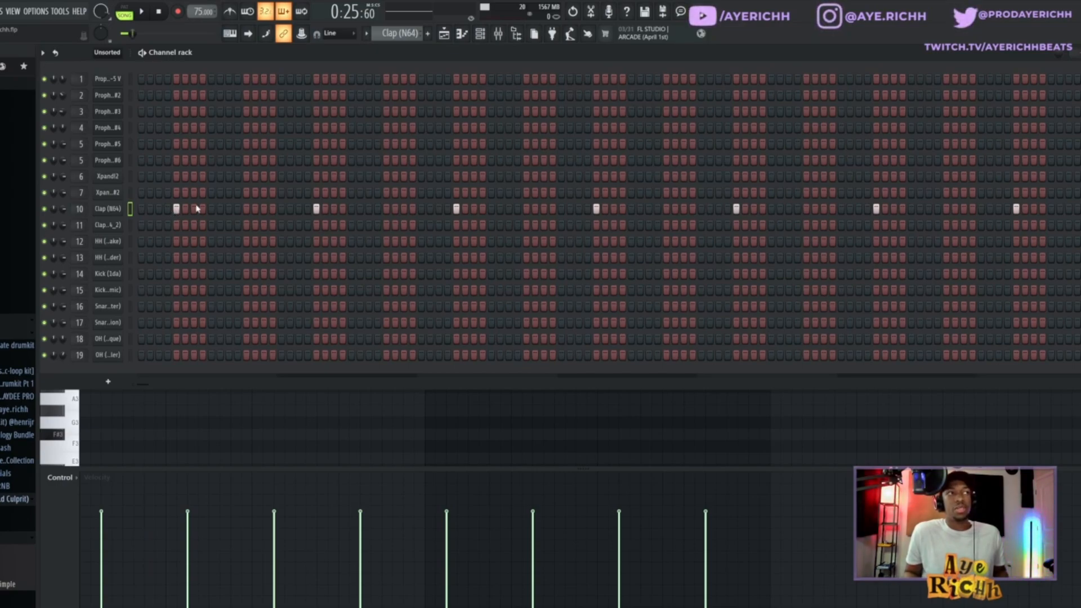
# Try an extra Clap (N64) hit on step 13, comparing playback with the hit and with it removed.
pyautogui.click(246, 209)
pyautogui.press('space')
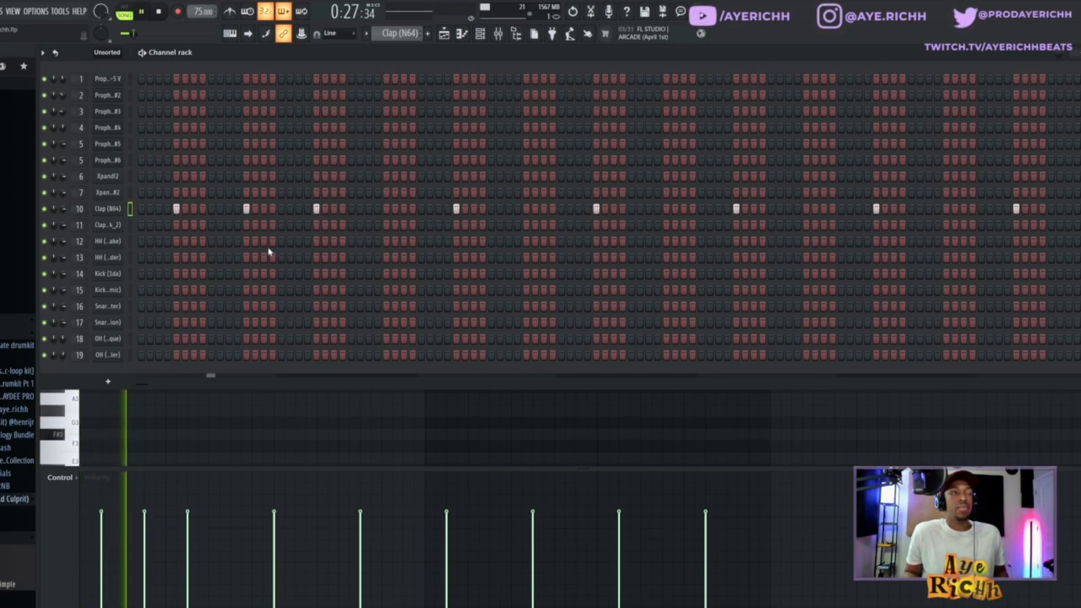
pyautogui.press('space')
pyautogui.click(247, 213)
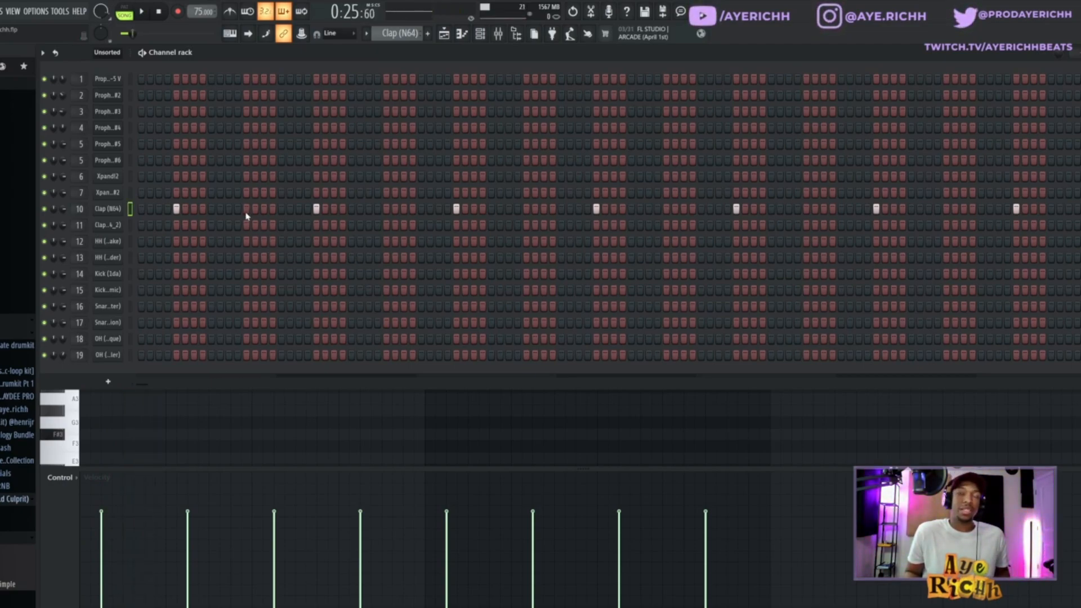
pyautogui.press('space')
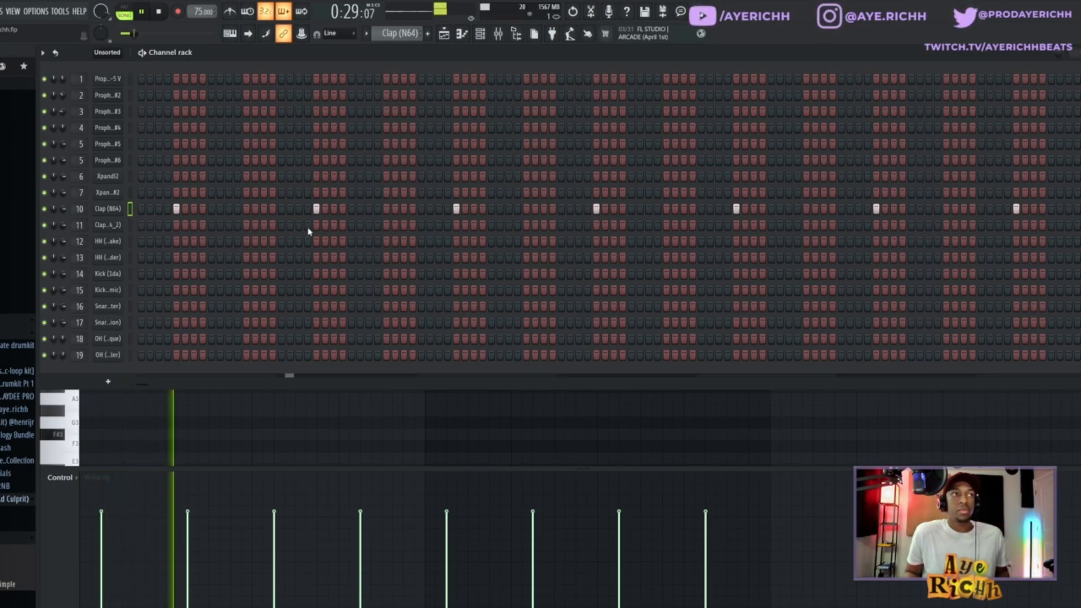
pyautogui.press('space')
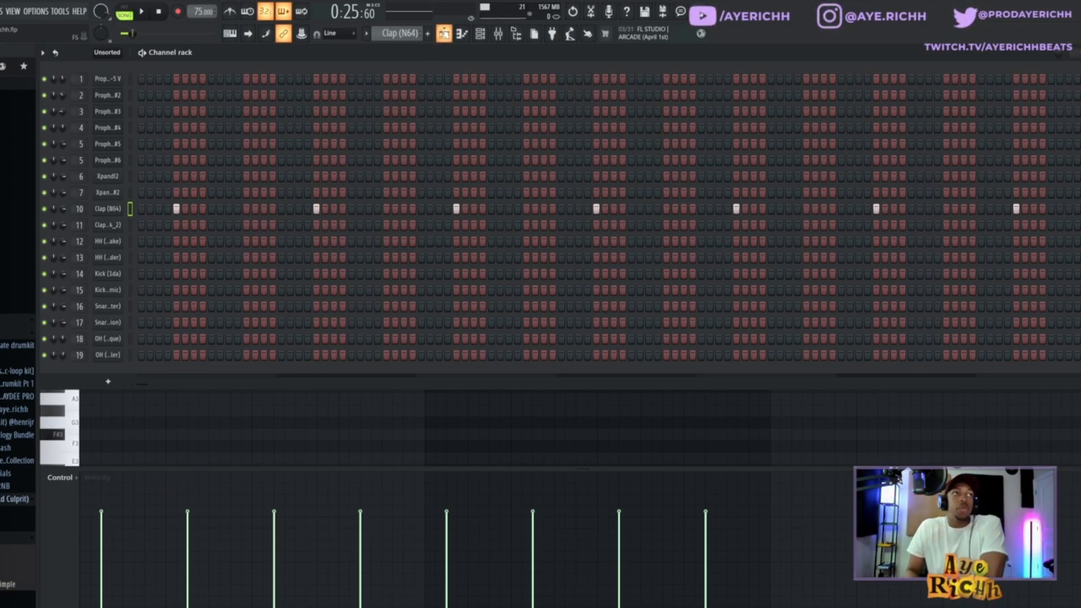
# Enable Track 12 in the playlist and show its Clap (N64_2) pattern in the piano roll and channel rack.
pyautogui.press('F5')
pyautogui.click(179, 358)
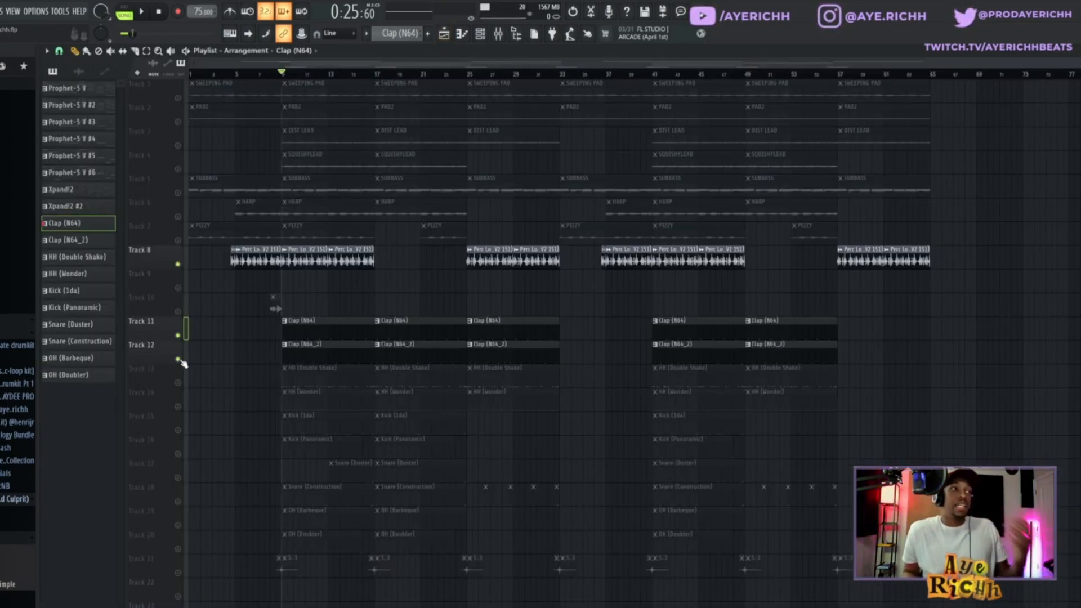
pyautogui.doubleClick(339, 353)
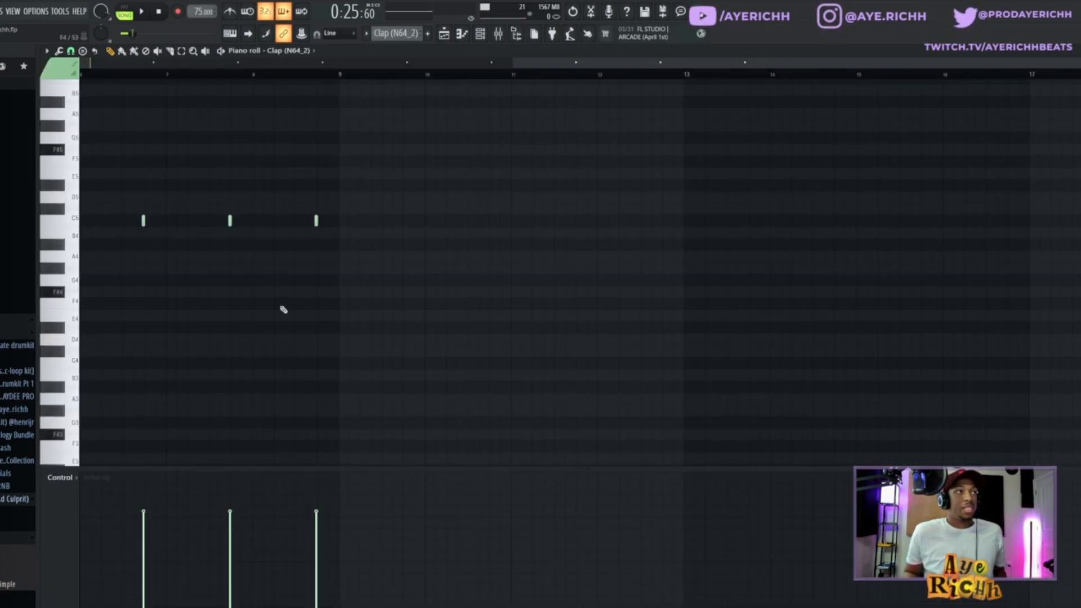
pyautogui.click(478, 34)
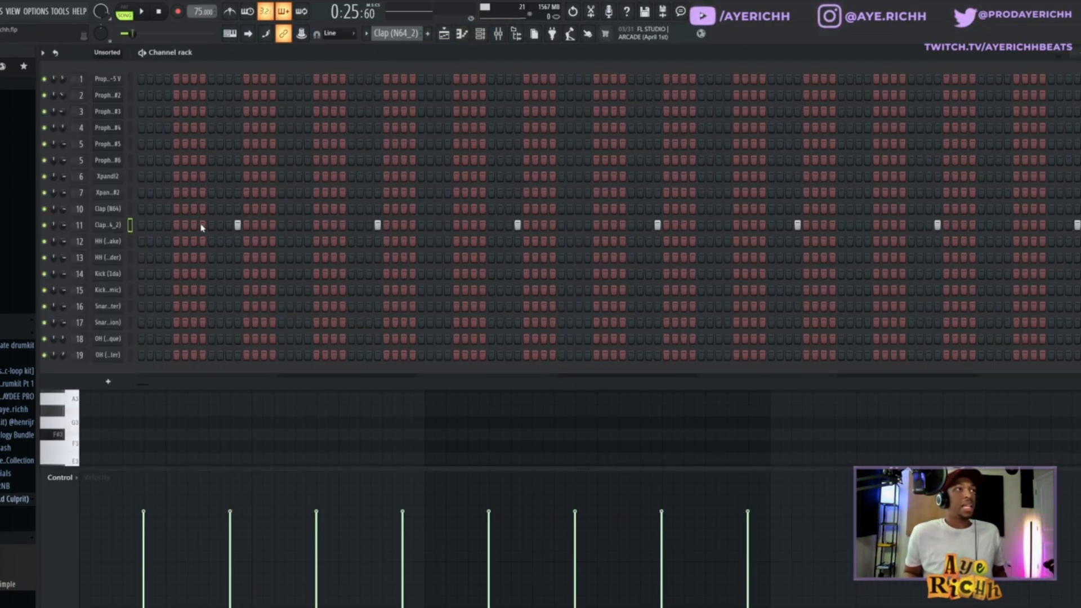
# Try a Clap (N64_2) hit on step 13, remove it, and examine the pattern's note timing in the piano roll.
pyautogui.click(246, 225)
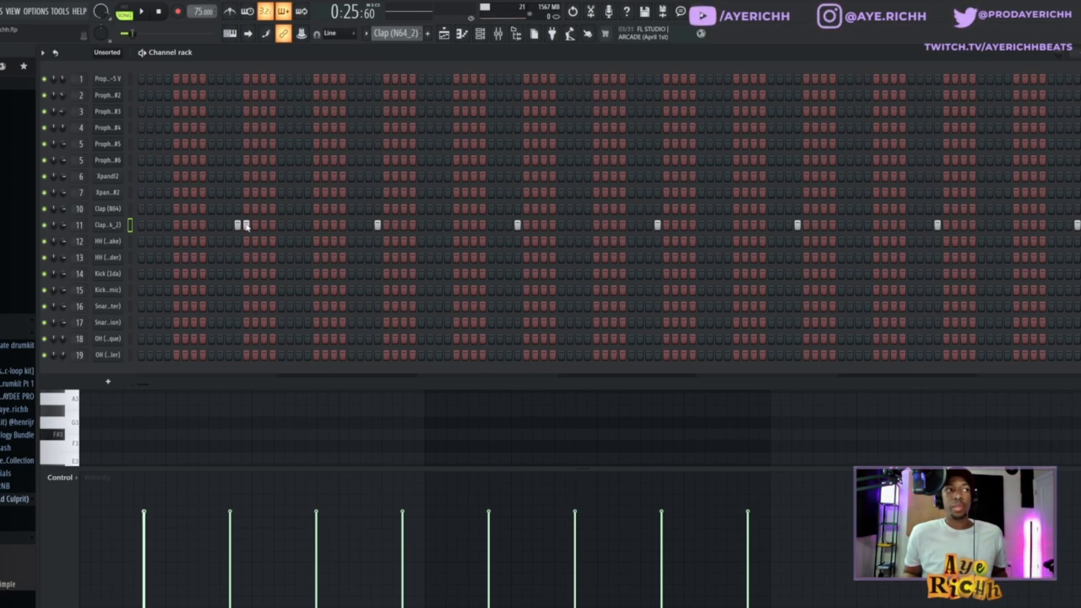
pyautogui.rightClick(248, 226)
pyautogui.click(369, 400)
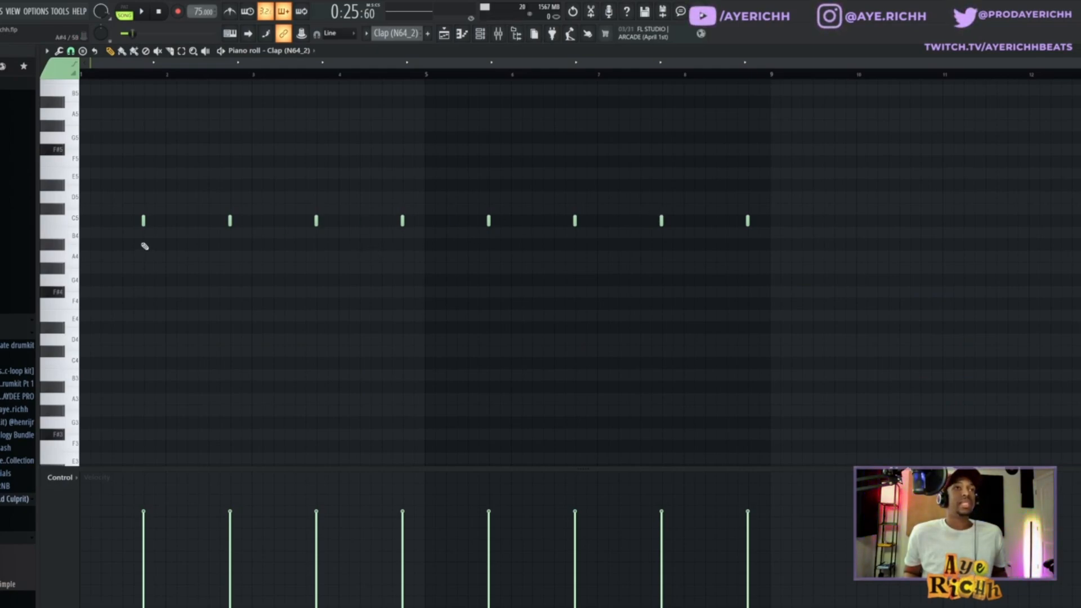
pyautogui.moveTo(113, 195); pyautogui.dragTo(893, 265)
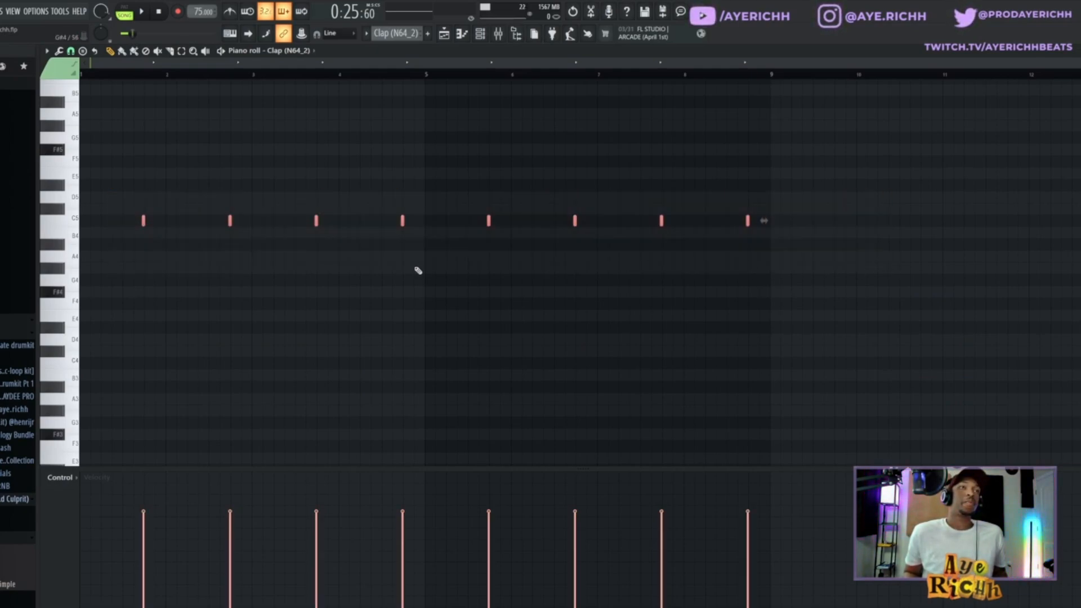
pyautogui.scroll(6, 474, 282)
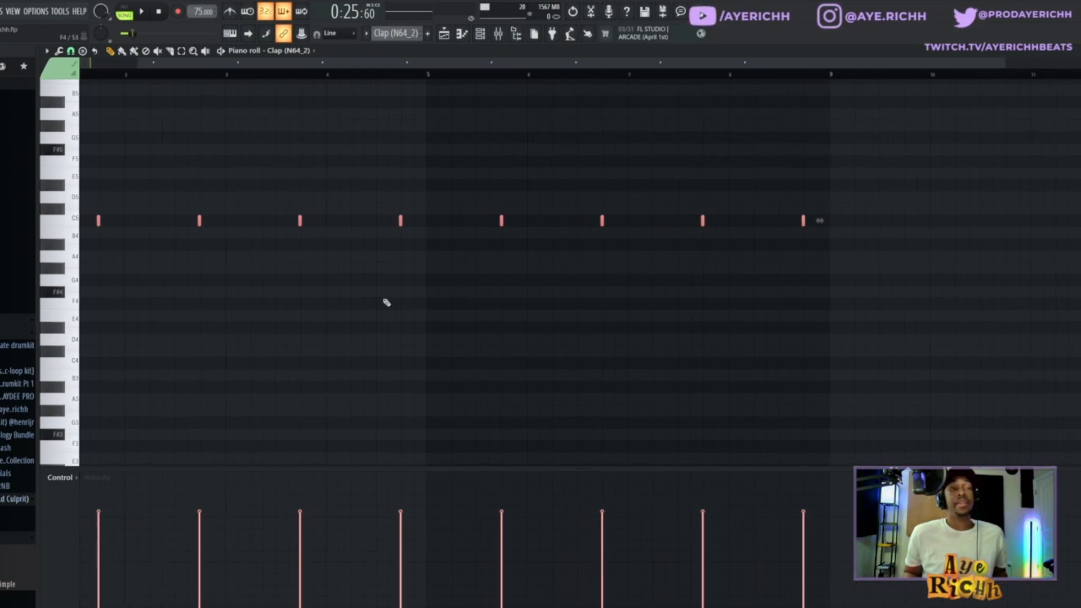
pyautogui.scroll(3, 468, 251)
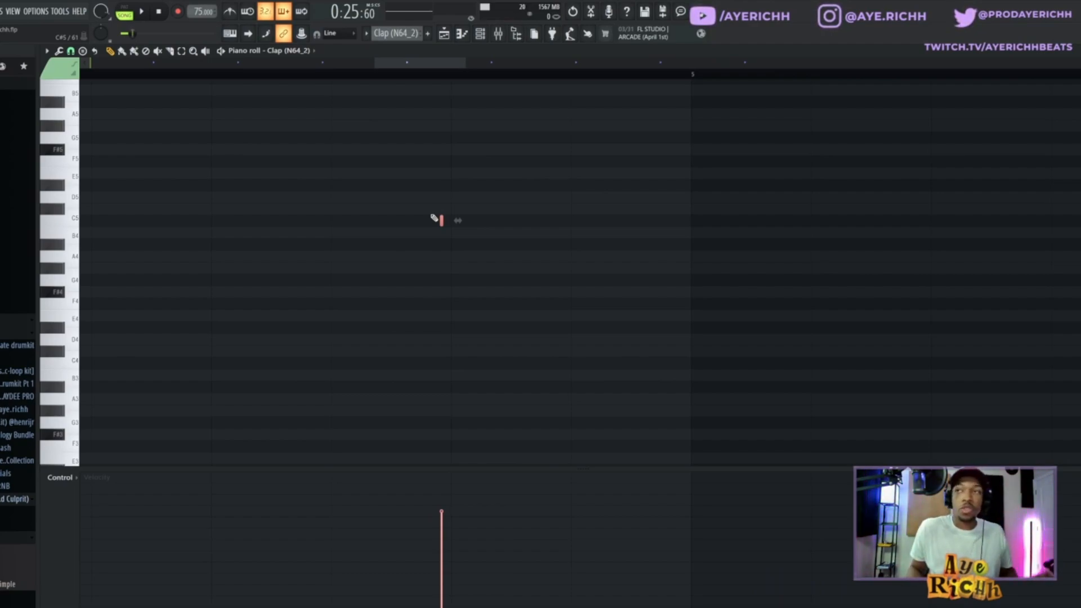
pyautogui.scroll(-8, 451, 269)
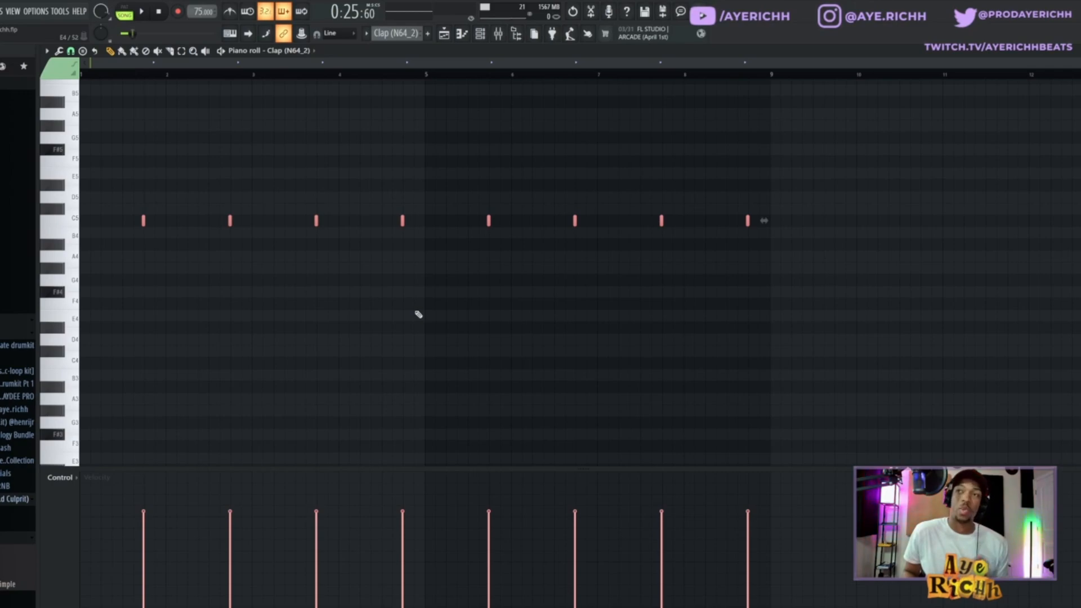
# Play the Track 8 percussion loop with both clap tracks from bar 9 in the playlist.
pyautogui.click(444, 34)
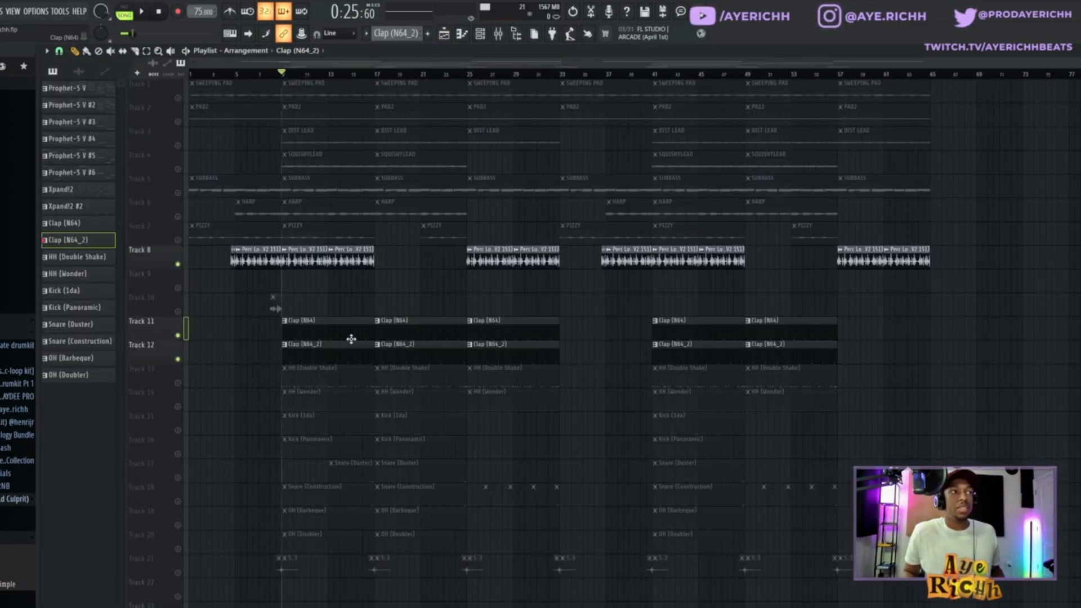
pyautogui.press('space')
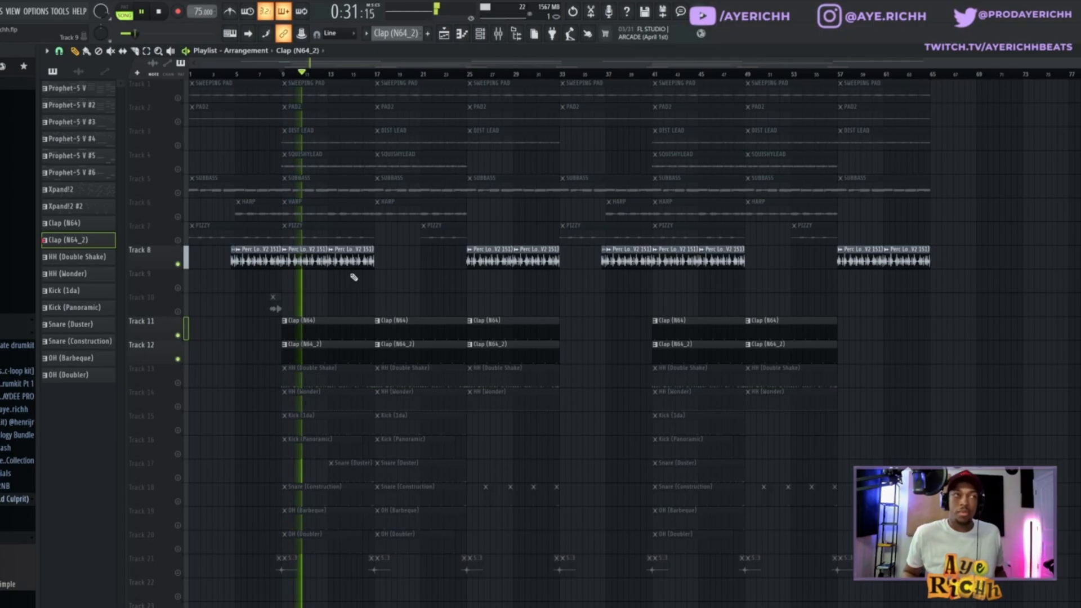
pyautogui.press('space')
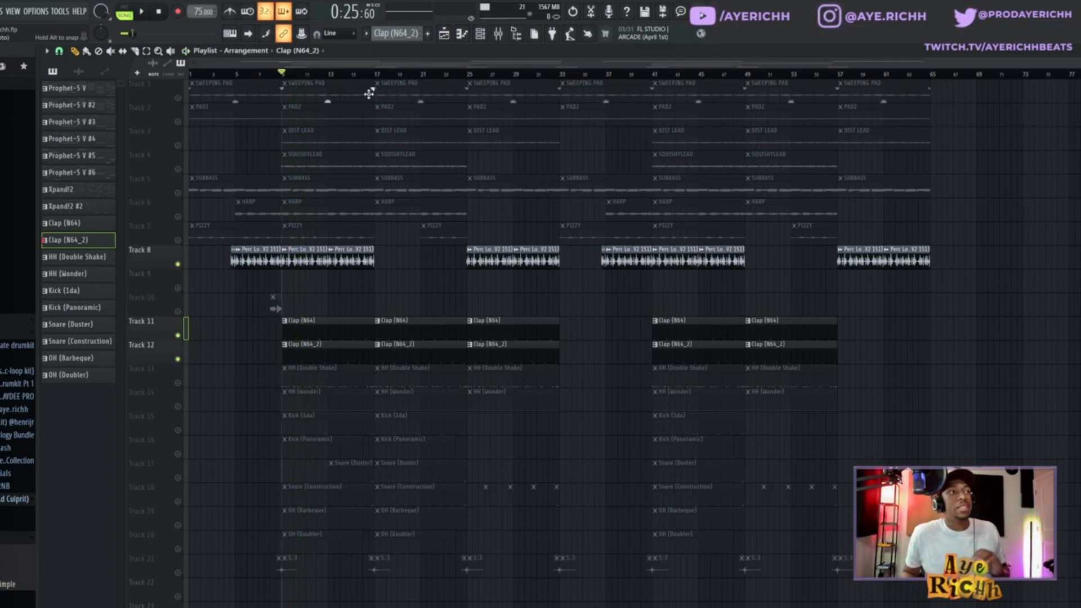
# Open the Clap (N64_2) channel's sampler settings from the channel rack to examine its waveform.
pyautogui.click(481, 35)
pyautogui.click(118, 224)
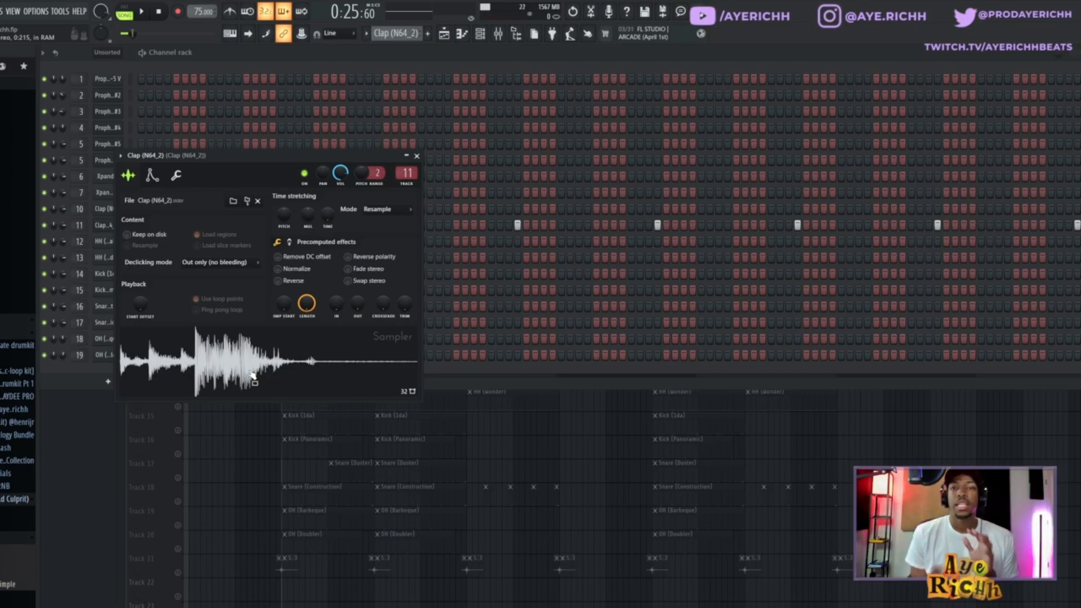
# Enable Track 13 in the playlist and show its HH (Double Shake) pattern in the piano roll.
pyautogui.press('F5')
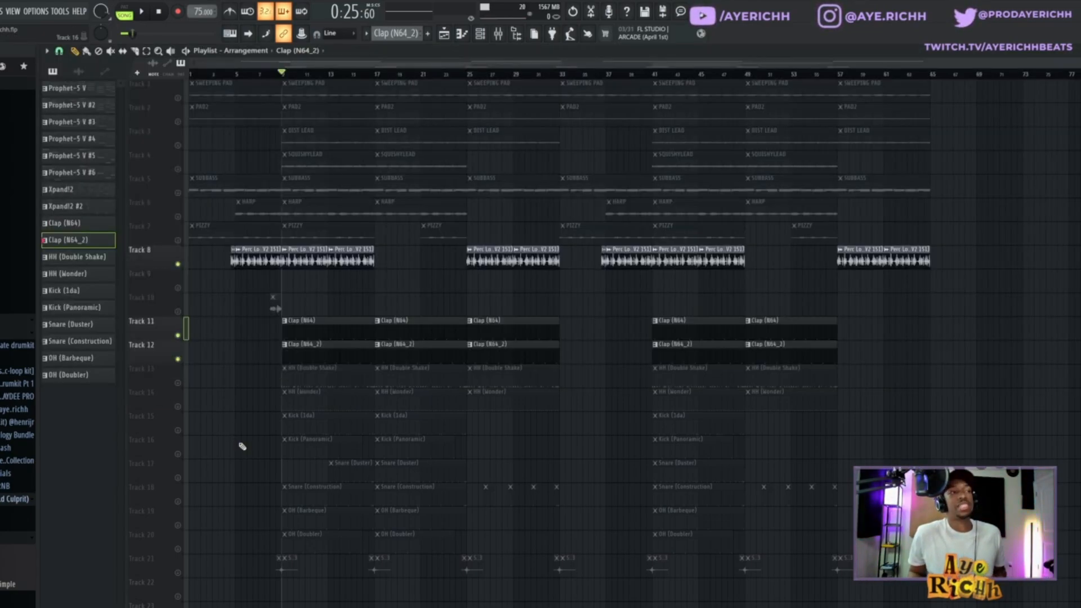
pyautogui.click(179, 384)
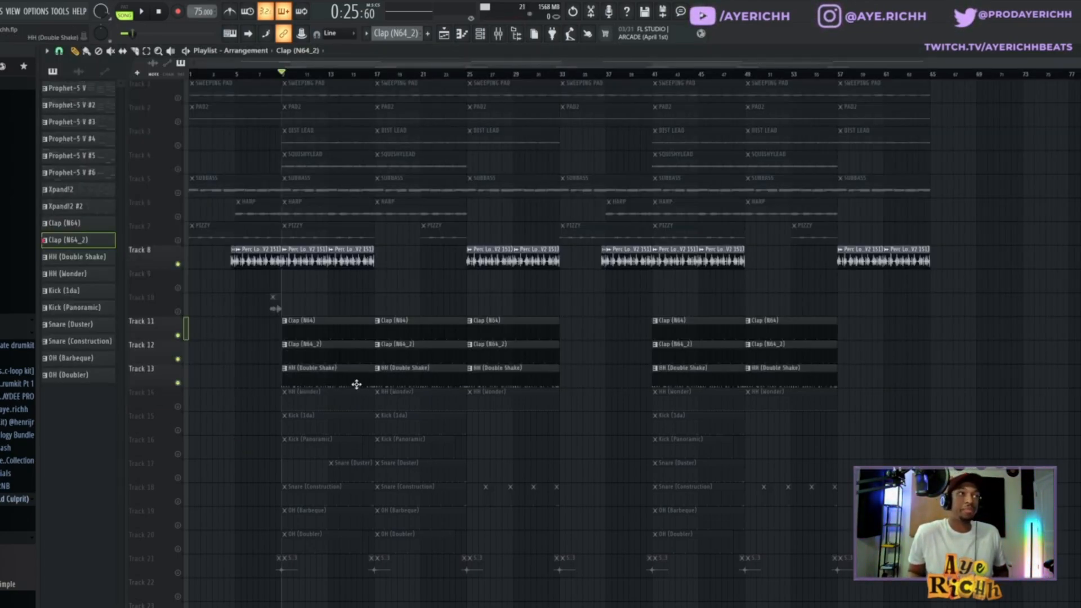
pyautogui.doubleClick(330, 381)
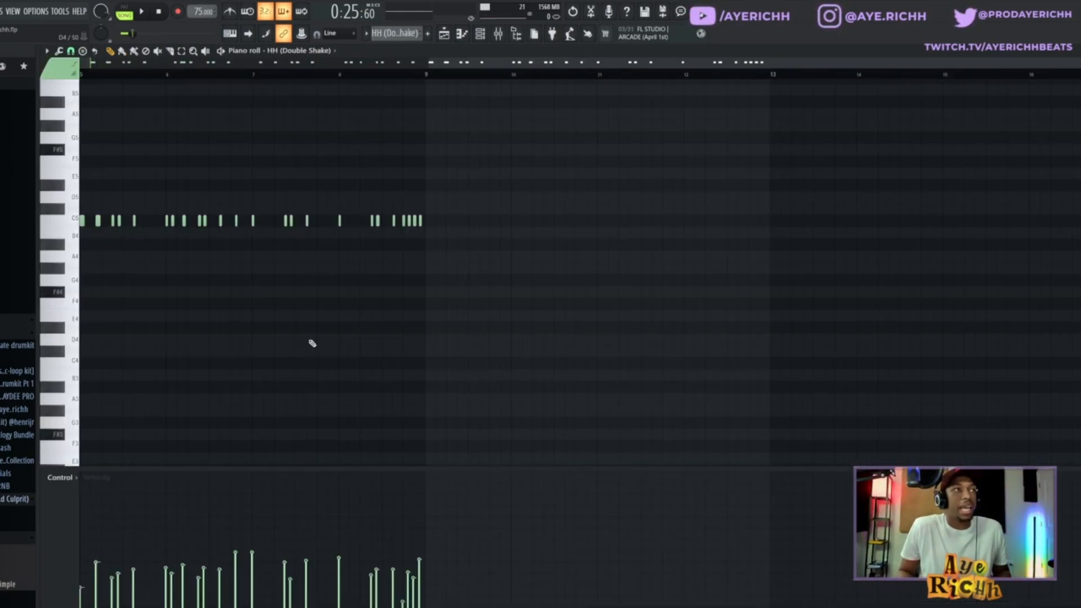
# Play the HH (Double Shake) pattern on its own in pattern mode and examine its note timing and velocities.
pyautogui.click(124, 11)
pyautogui.press('space')
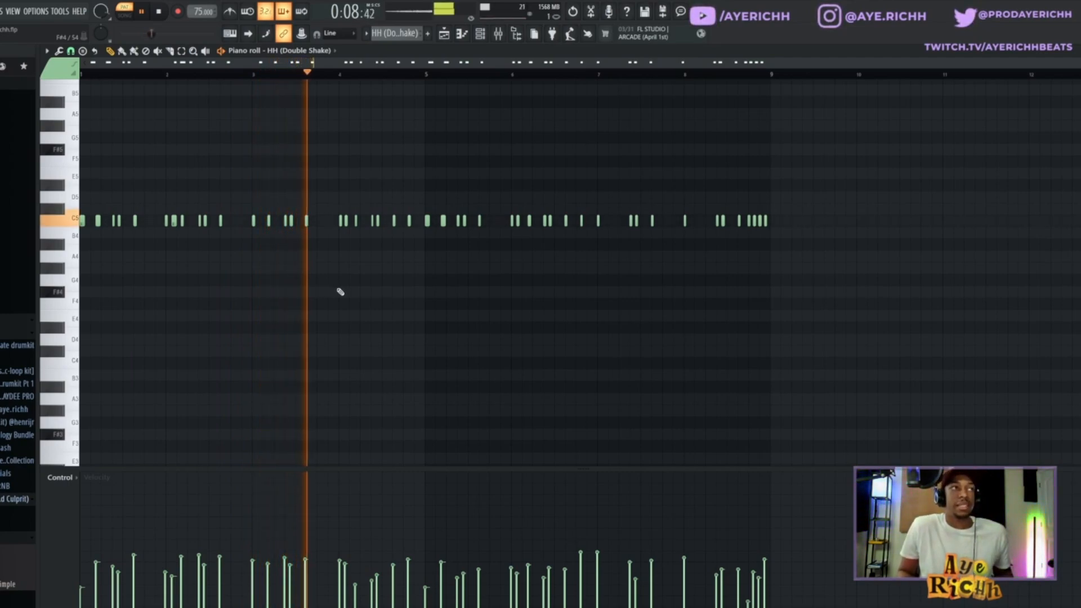
pyautogui.scroll(5, 336, 268)
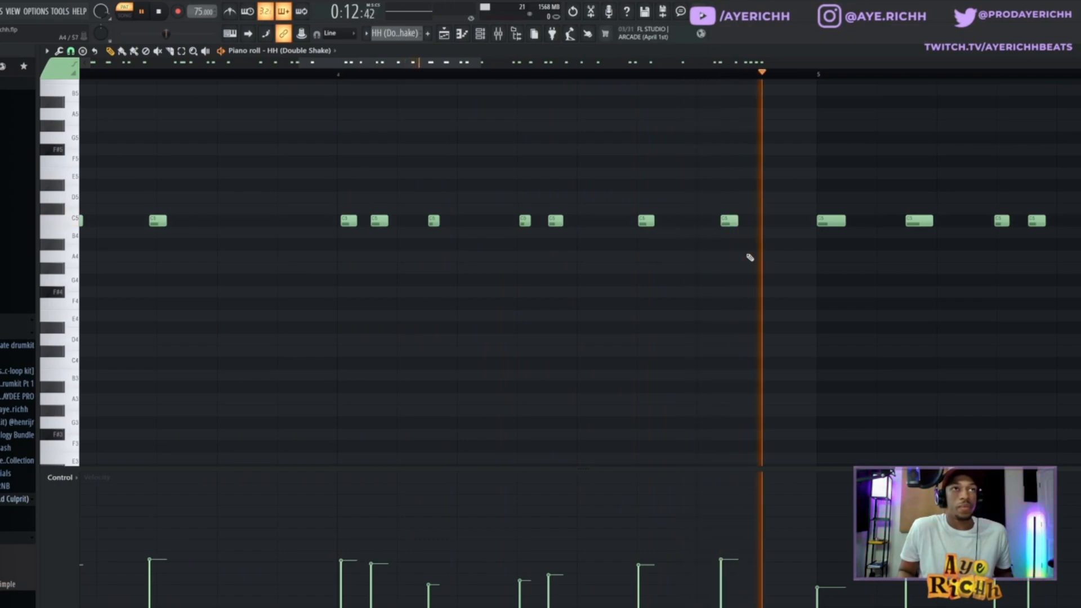
pyautogui.press('space')
pyautogui.scroll(-6, 581, 244)
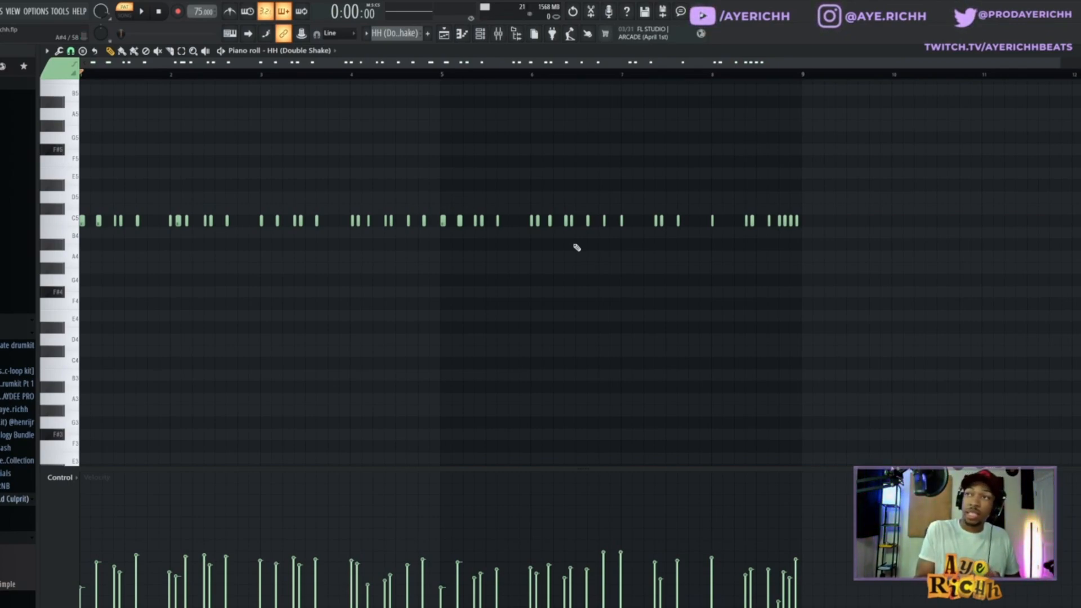
# Play the percussion loop, both claps and the HH (Double Shake) together from bar 9 of the playlist in song mode.
pyautogui.click(443, 33)
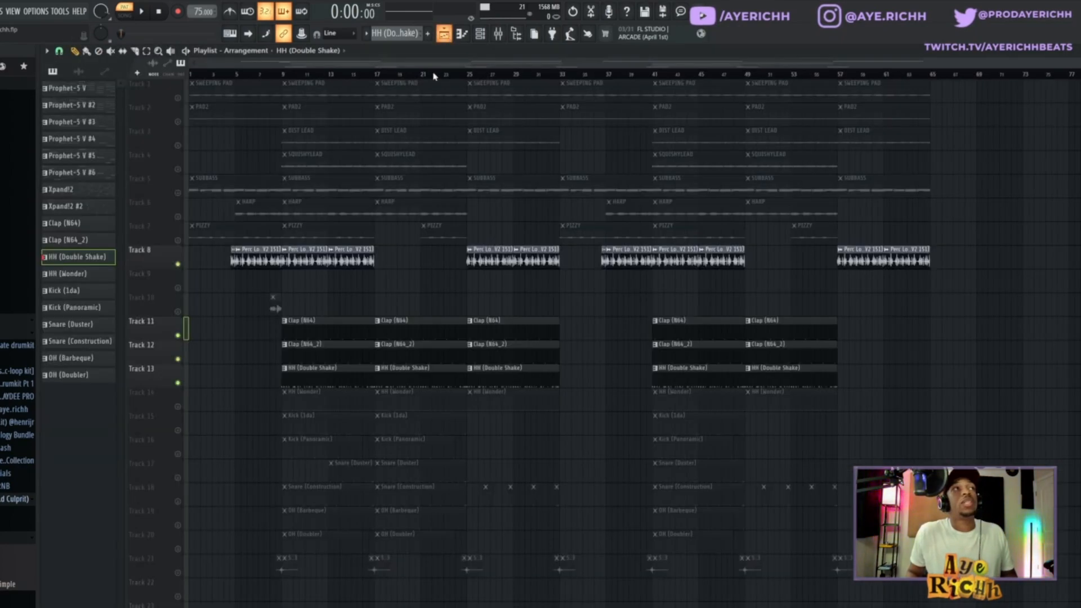
pyautogui.click(282, 74)
pyautogui.press('space')
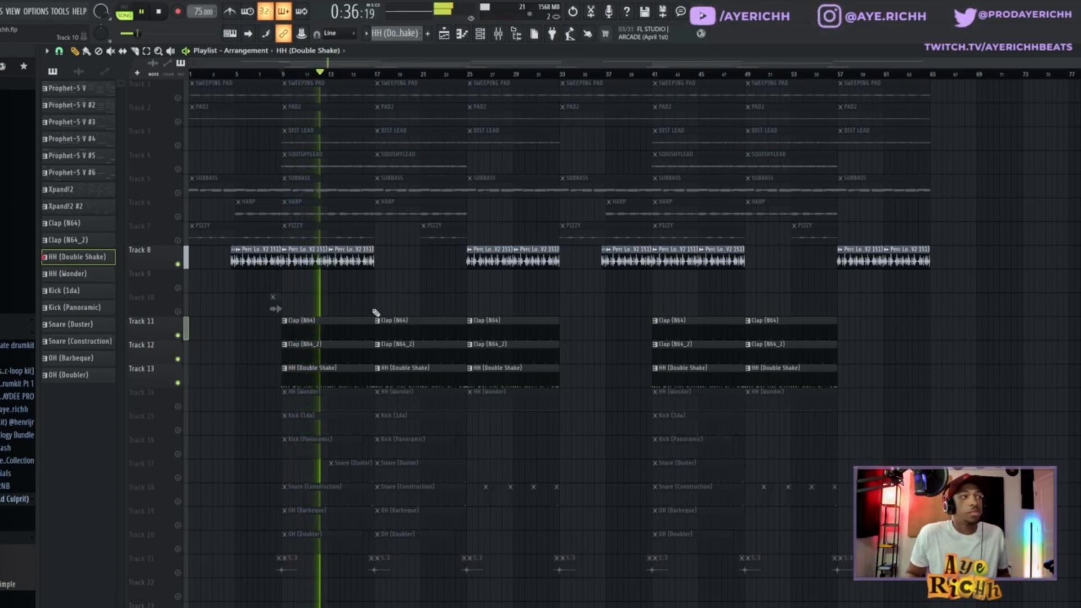
pyautogui.press('space')
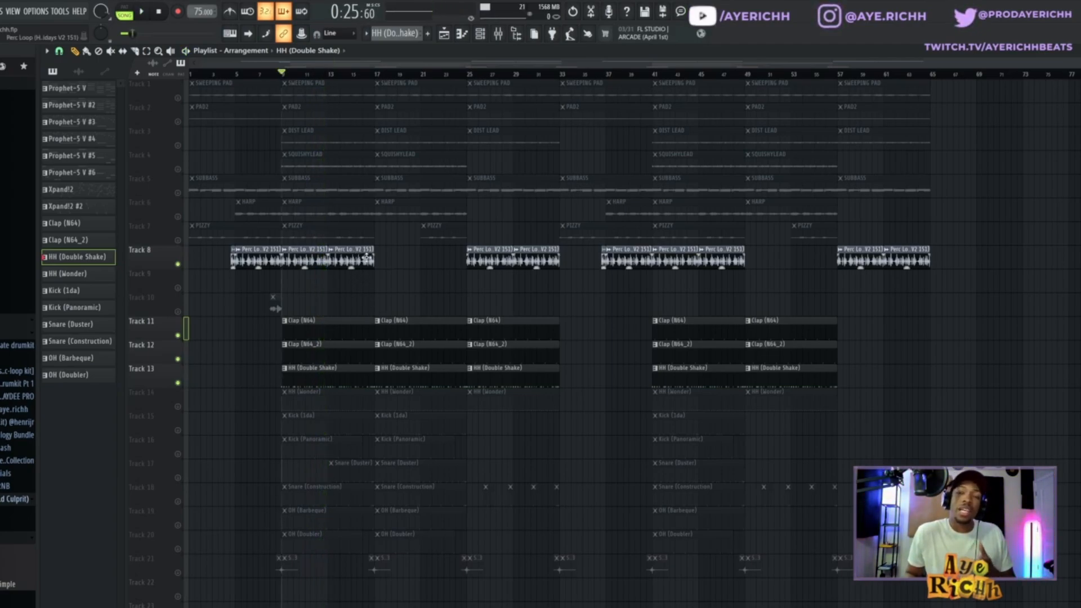
# Enable Track 14 in the playlist and show its HH (Wonder) pattern in the piano roll.
pyautogui.click(177, 407)
pyautogui.doubleClick(298, 394)
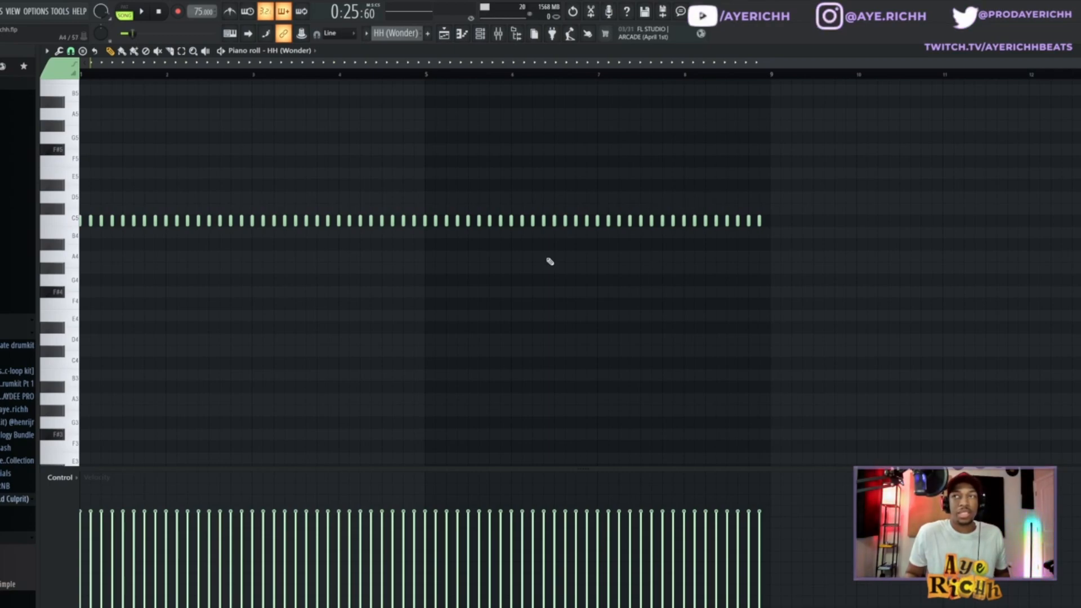
# Play the playlist from bar 9 with the HH (Wonder) track added to the loop, claps and first hi-hat.
pyautogui.press('F5')
pyautogui.press('space')
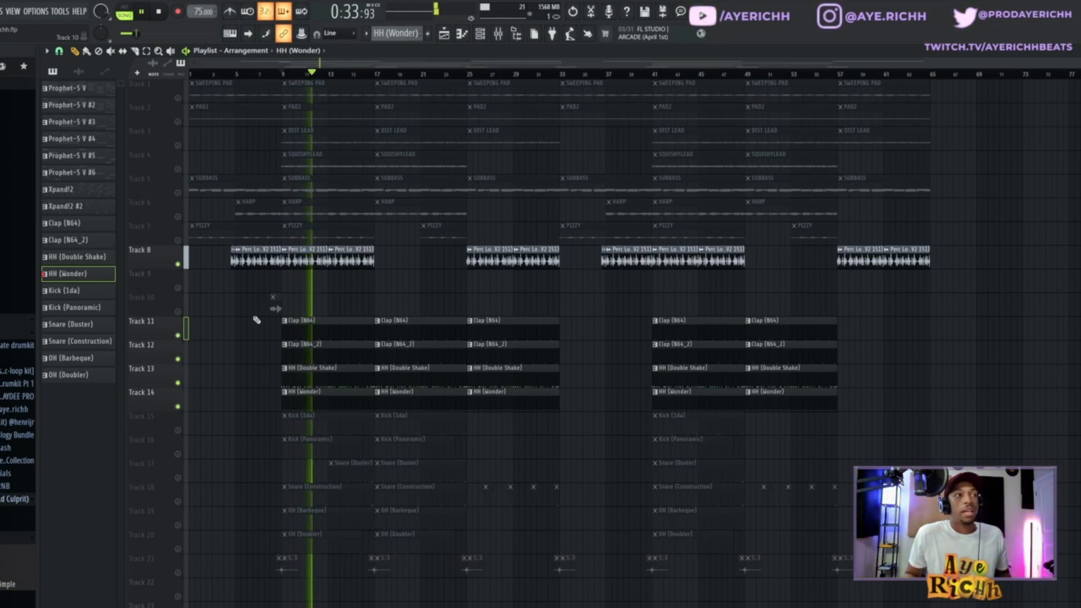
pyautogui.press('space')
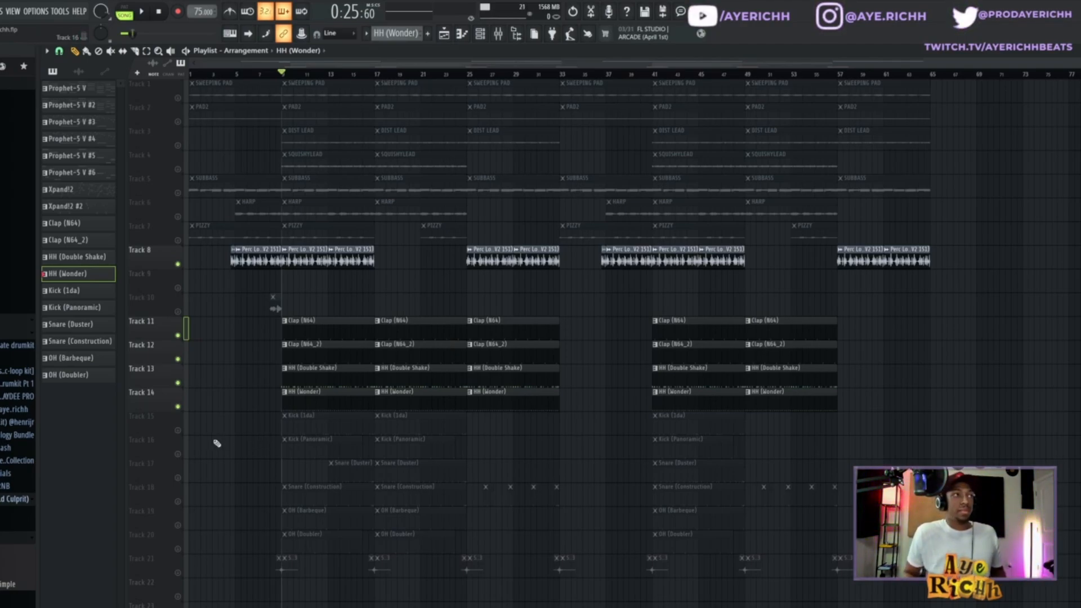
# Enable the snare and open-hat tracks 17 to 20 in the playlist, leaving Tracks 15 and 21 muted.
pyautogui.click(178, 431)
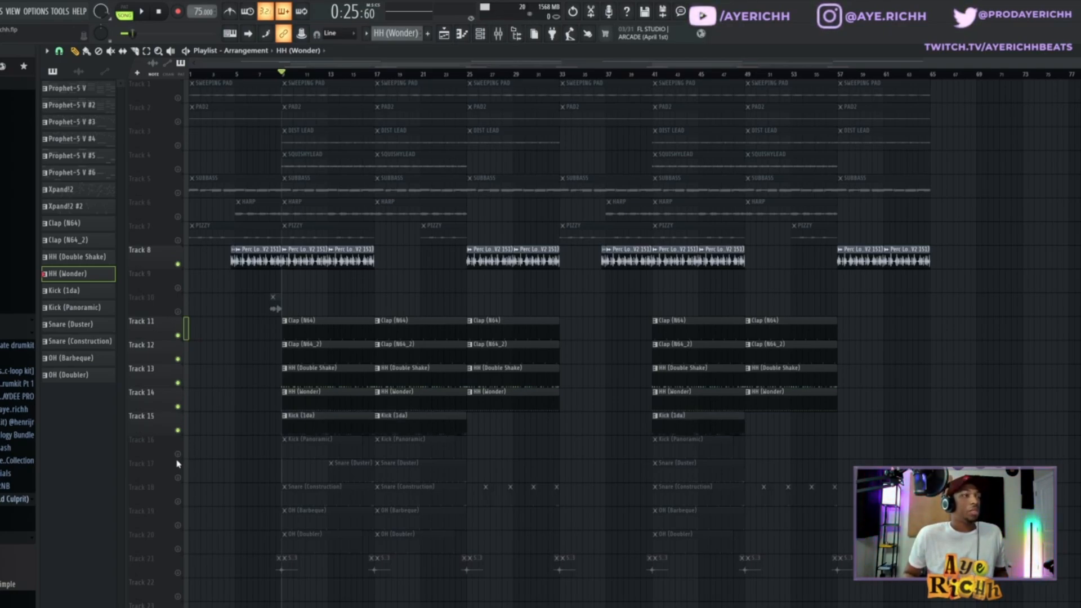
pyautogui.click(178, 431)
pyautogui.click(178, 525)
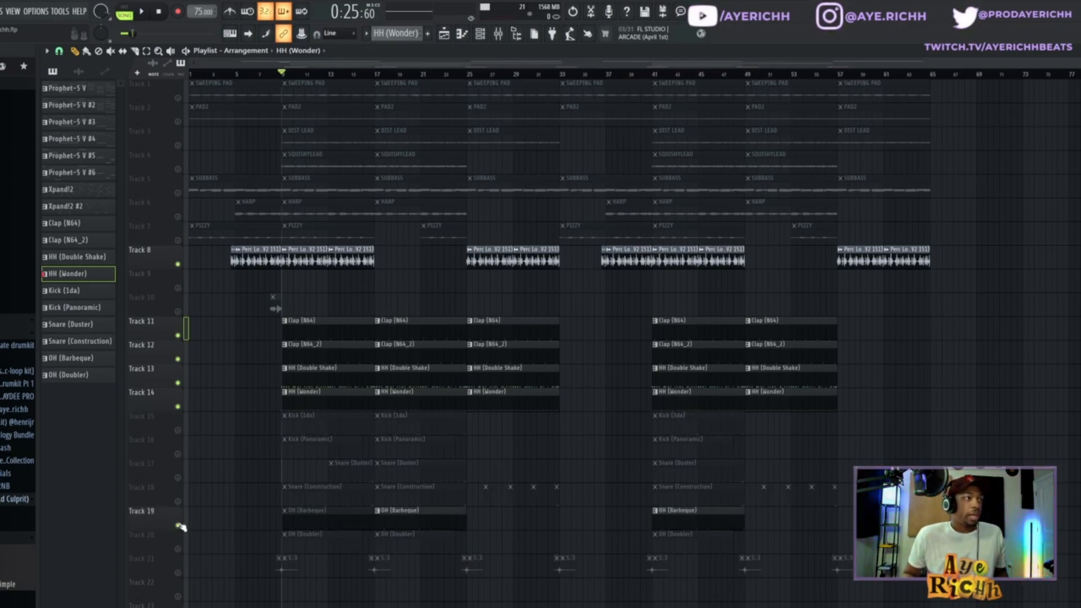
pyautogui.click(178, 502)
pyautogui.click(178, 548)
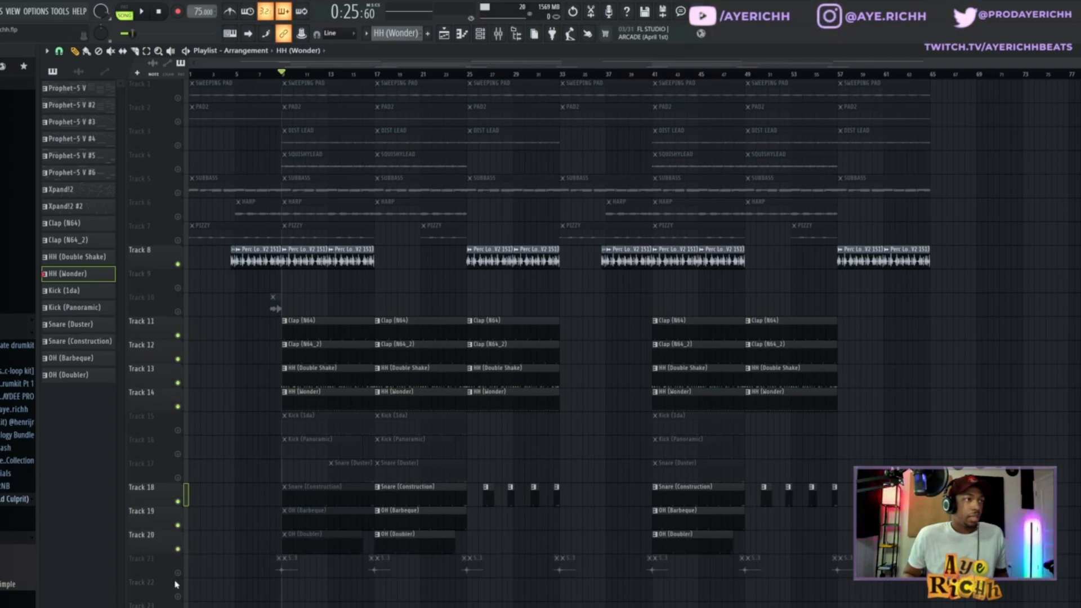
pyautogui.click(178, 573)
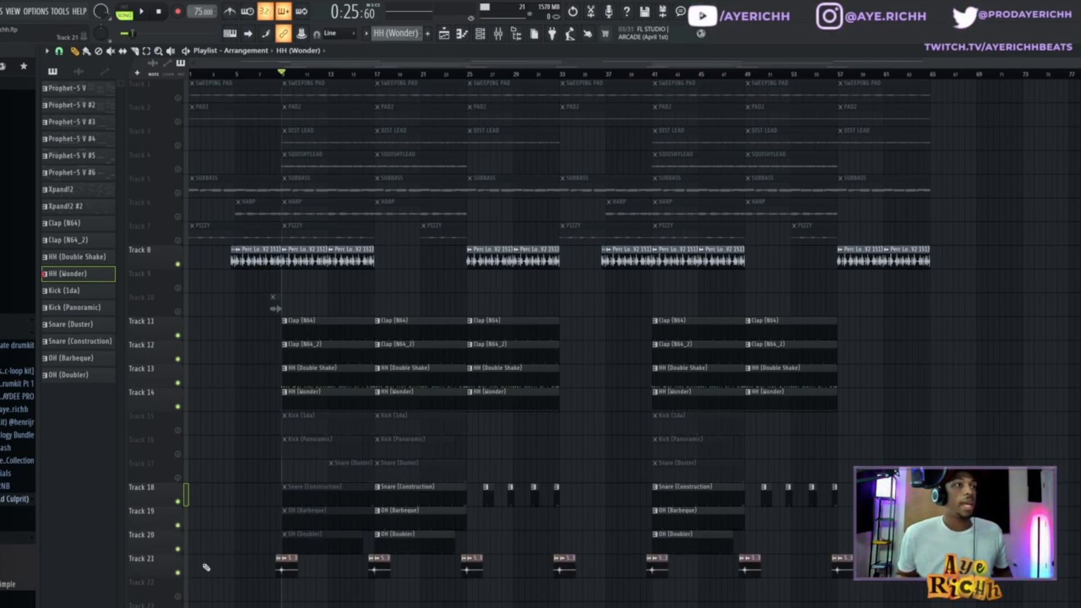
pyautogui.click(178, 572)
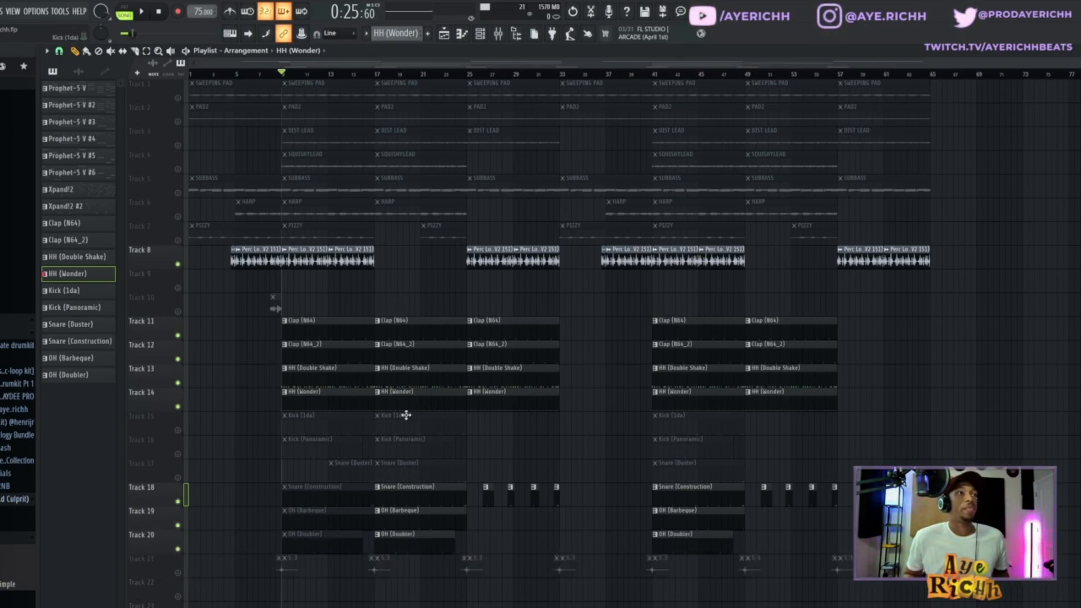
pyautogui.click(178, 477)
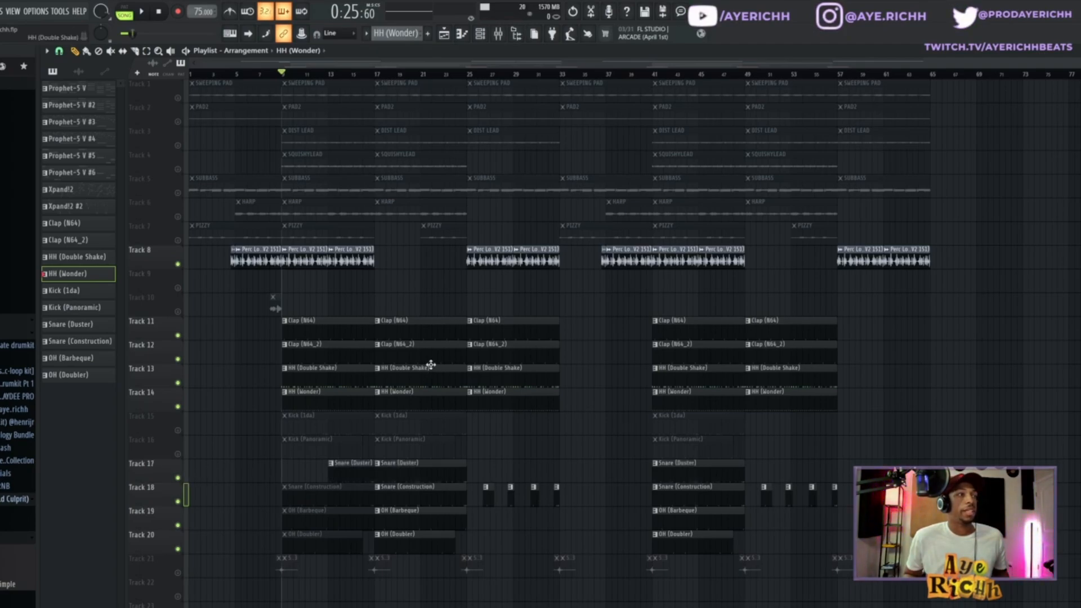
# Examine the Snare (Construction) pattern in the piano roll and channel rack, and audition its sample in the sampler settings.
pyautogui.doubleClick(397, 491)
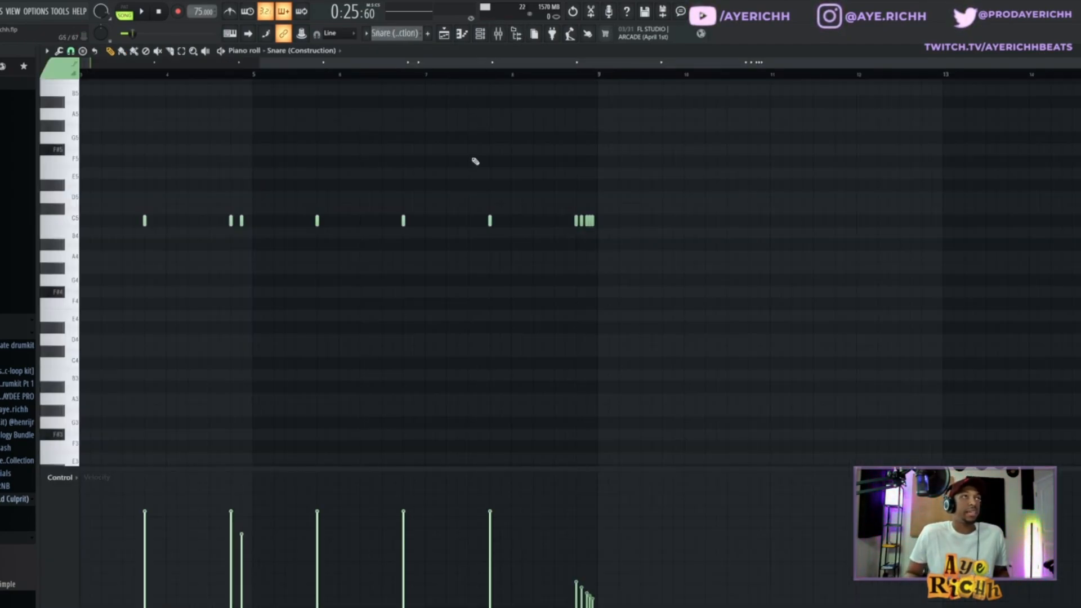
pyautogui.click(480, 33)
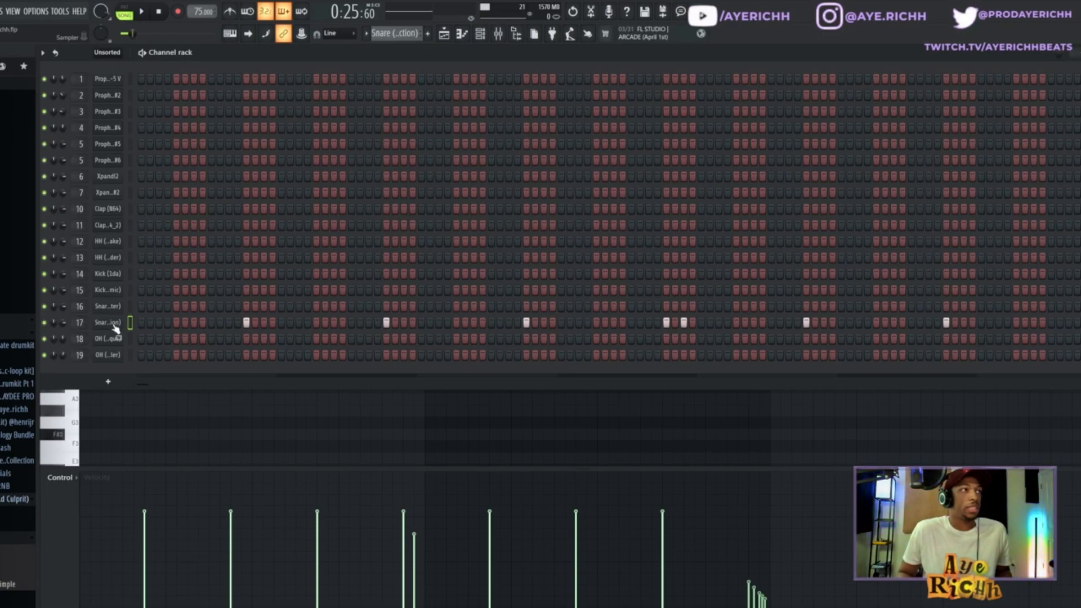
pyautogui.click(114, 324)
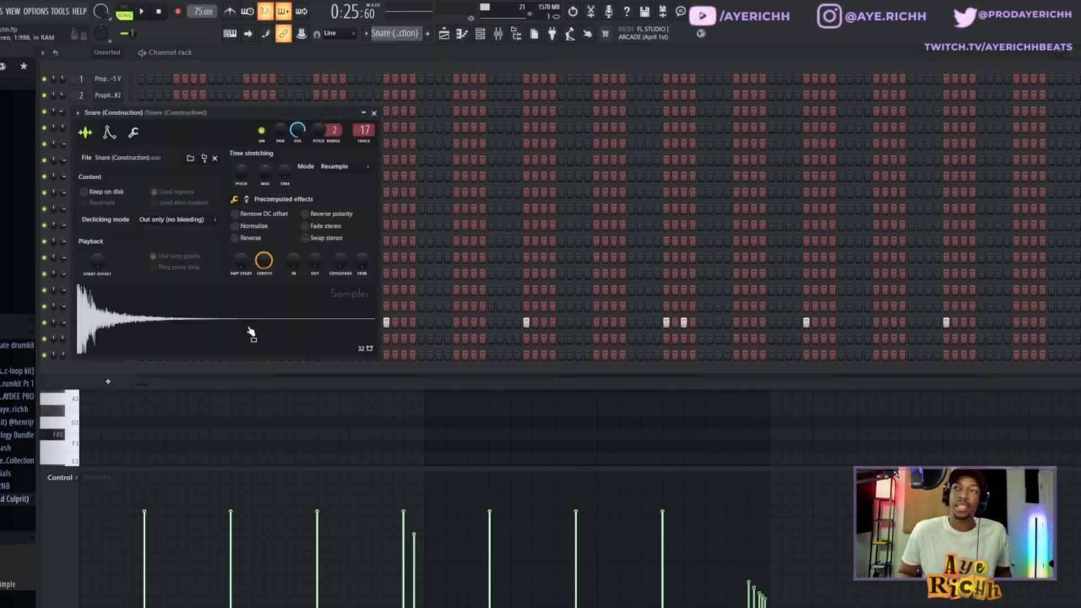
pyautogui.click(253, 331)
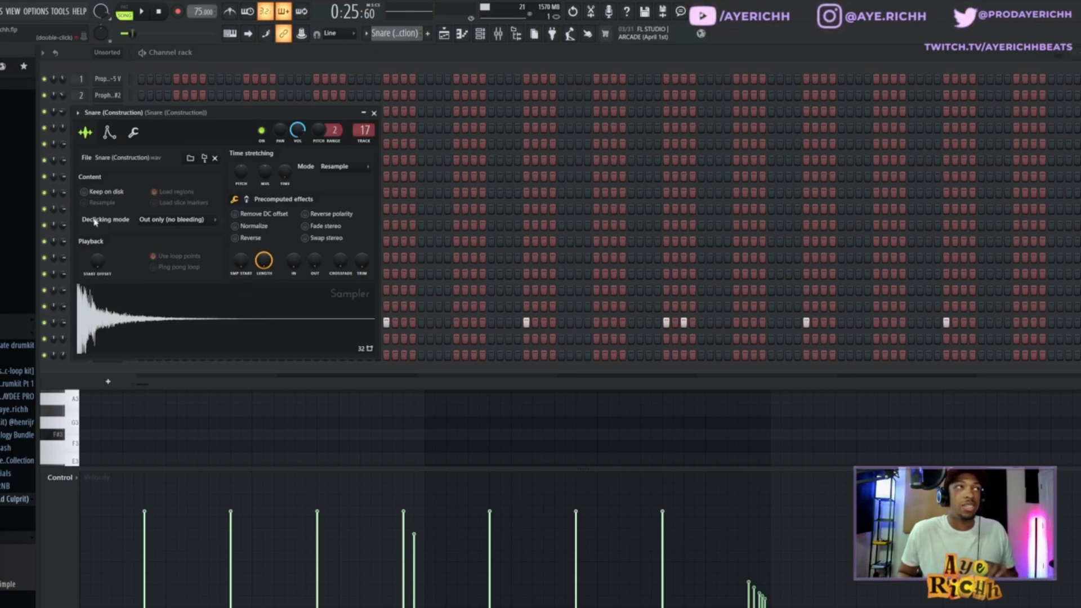
pyautogui.click(374, 112)
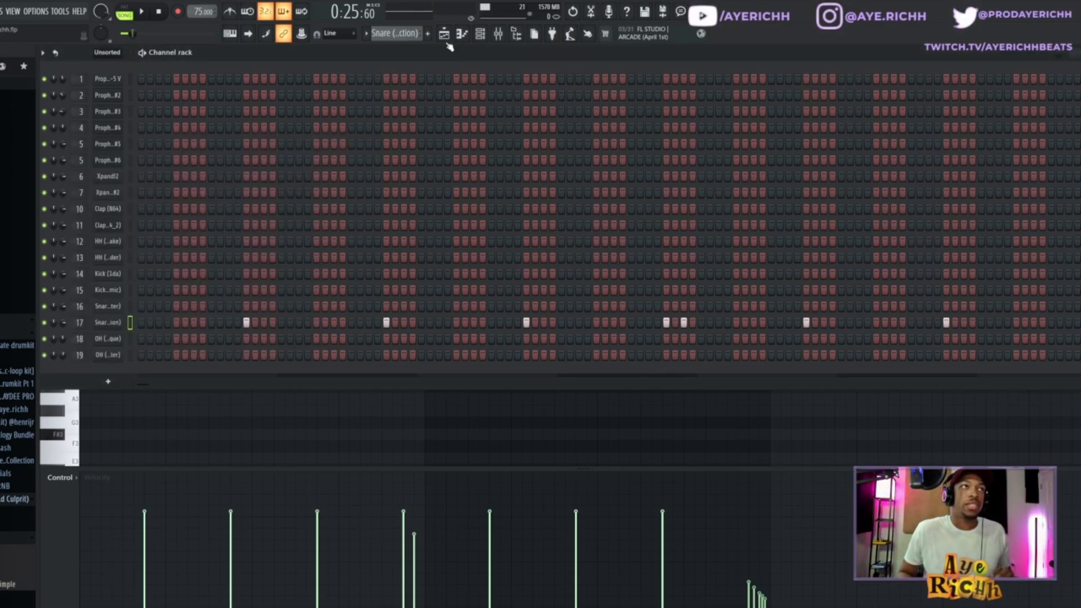
# Examine the Snare (Duster) pattern in the piano roll and its waveform in the channel's sampler settings.
pyautogui.click(444, 33)
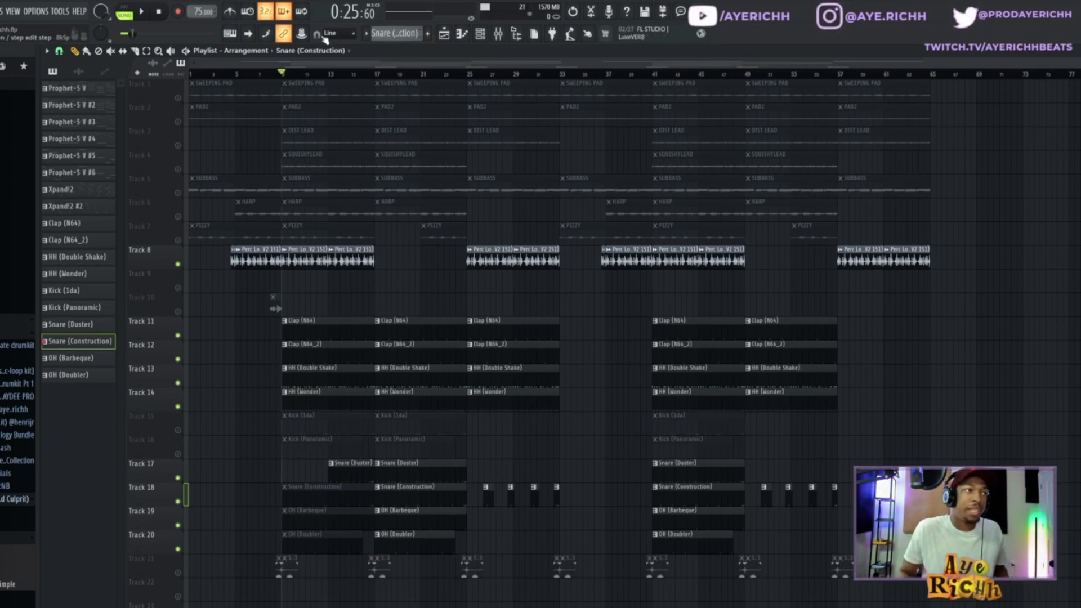
pyautogui.doubleClick(427, 469)
pyautogui.hotkey('ctrl', 'b')
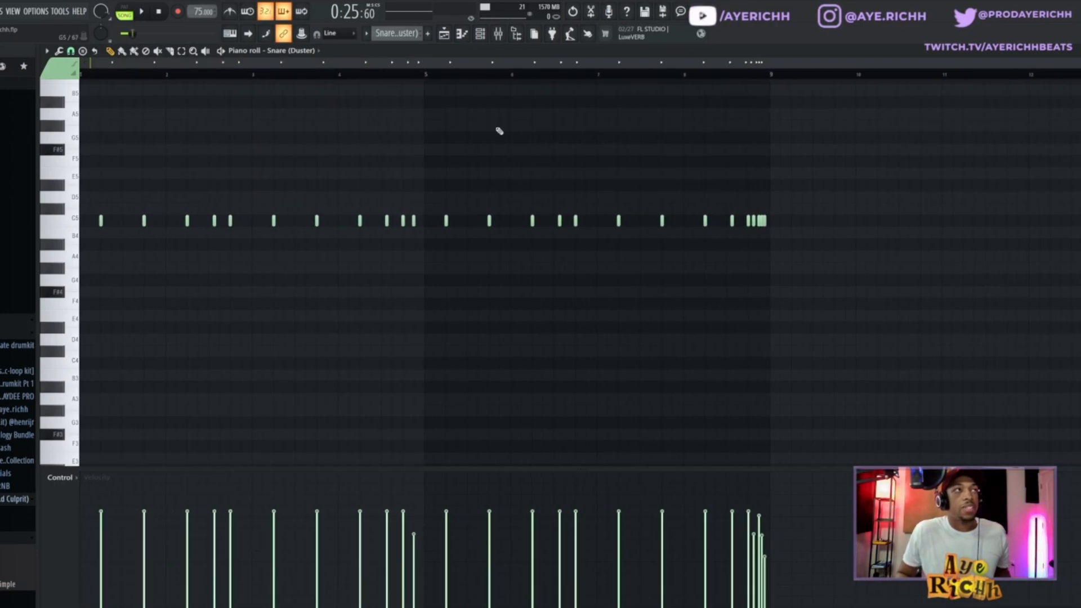
pyautogui.click(487, 35)
pyautogui.click(113, 308)
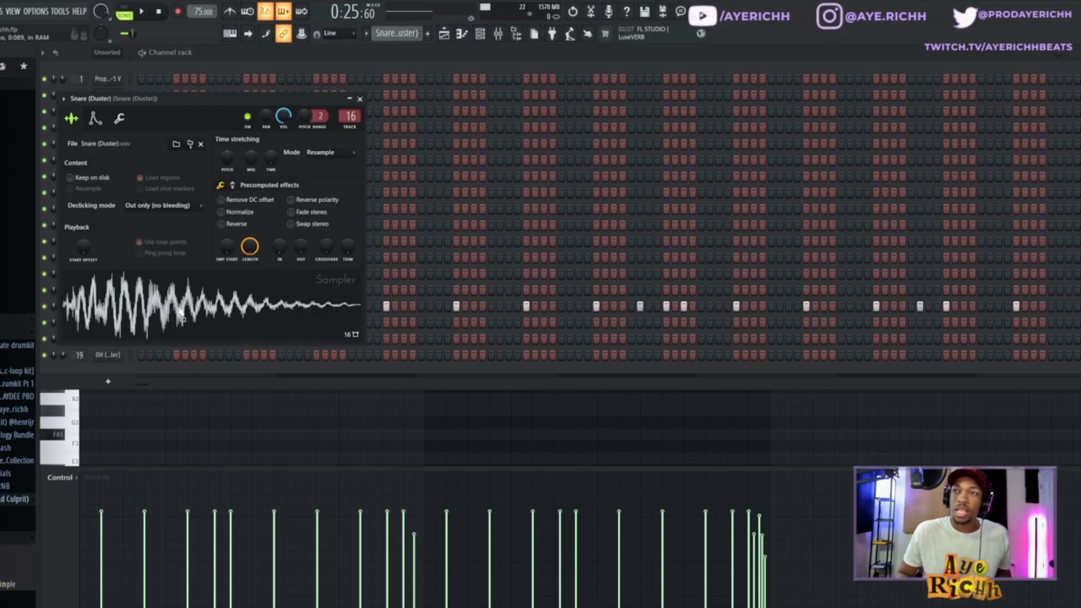
pyautogui.click(359, 98)
# Play the playlist from bar 9, skip ahead to bar 13 and listen to the snares with the other drums.
pyautogui.click(443, 34)
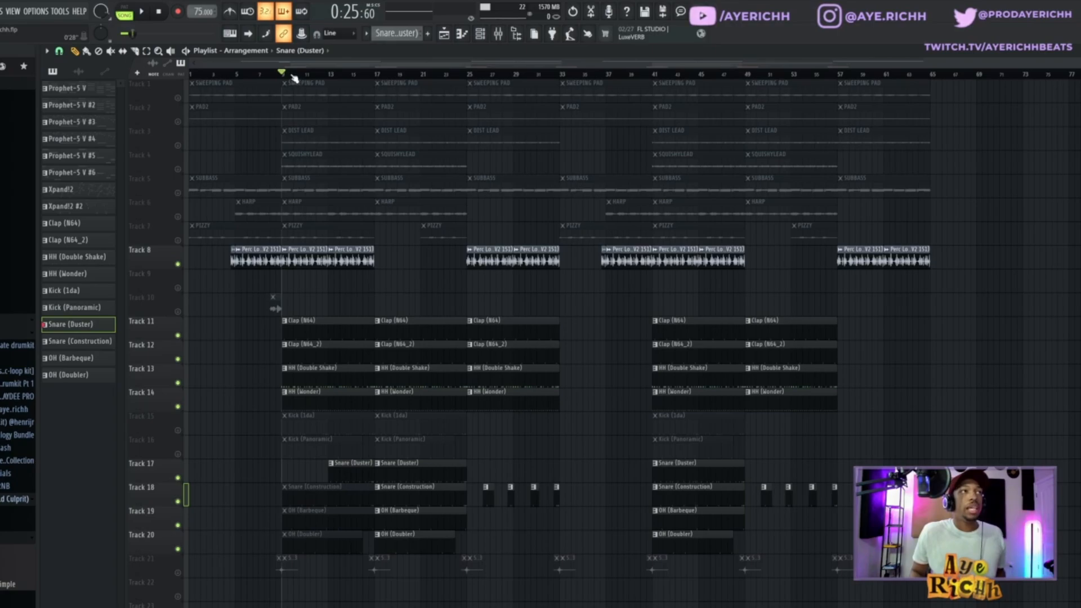
pyautogui.press('space')
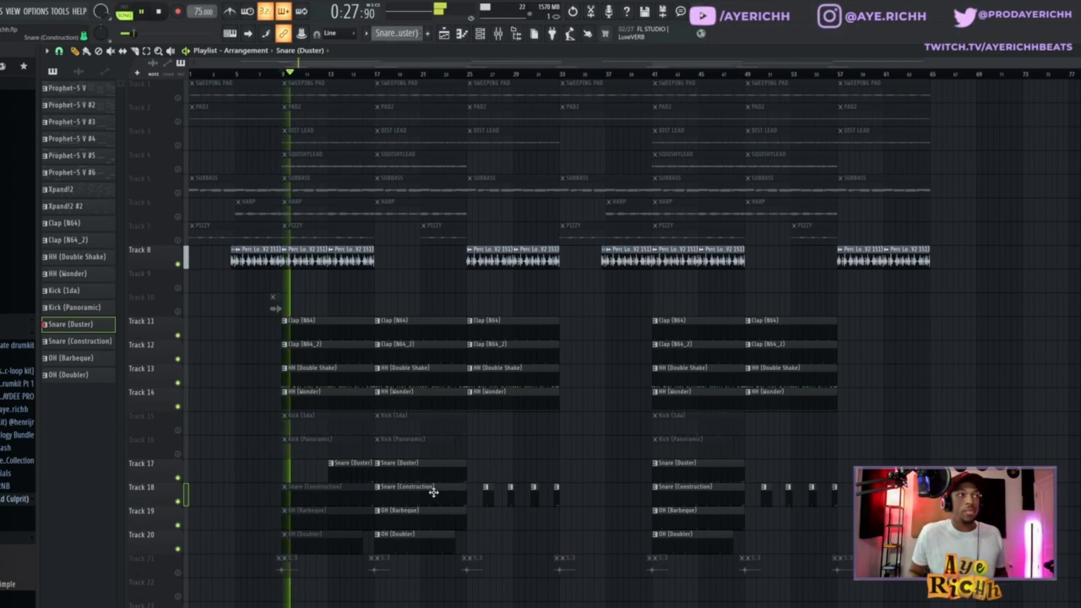
pyautogui.click(330, 73)
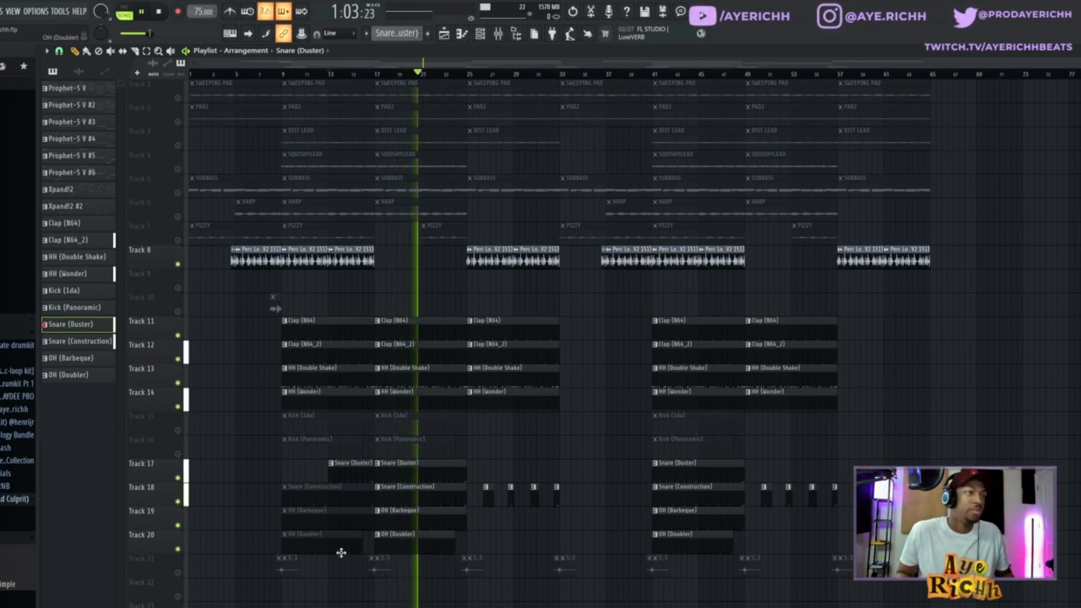
pyautogui.press('space')
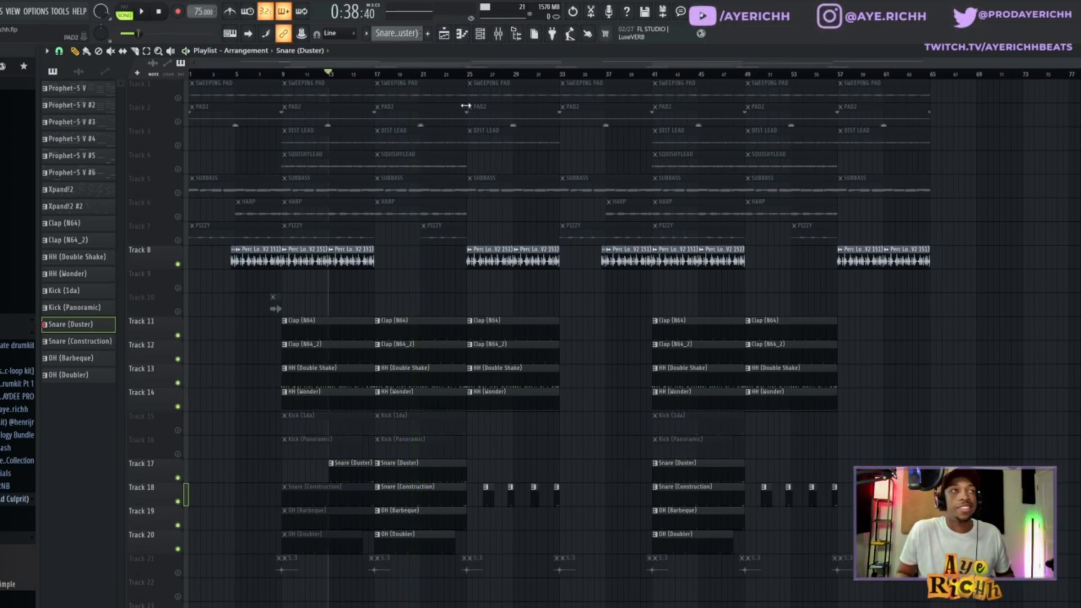
# Set the playhead to bar 17, audition the OH (Barbeque) sample from the channel rack, and show its pattern in the piano roll.
pyautogui.click(375, 74)
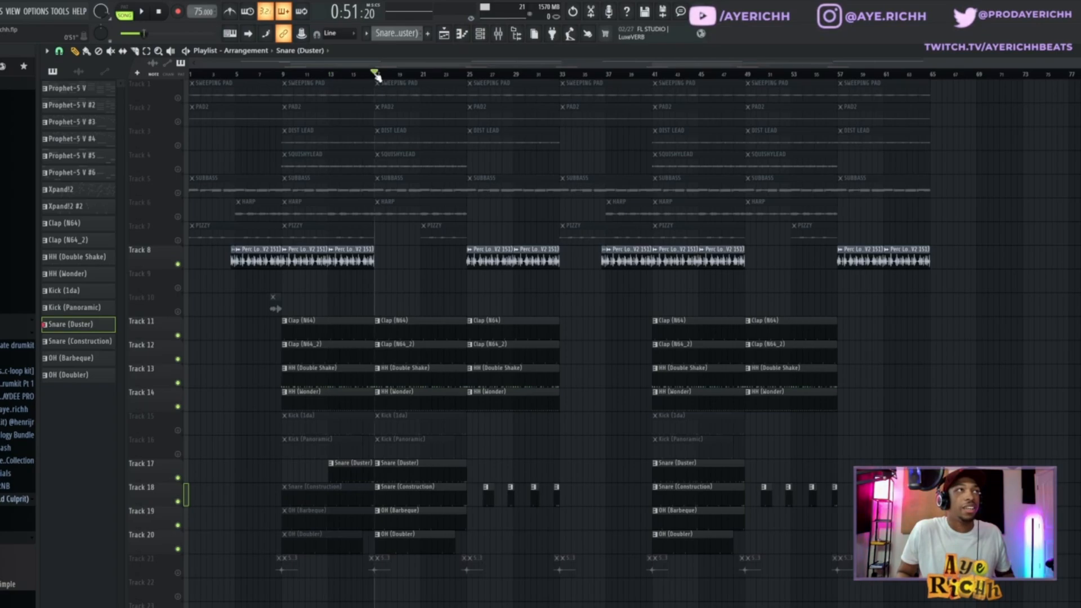
pyautogui.click(480, 34)
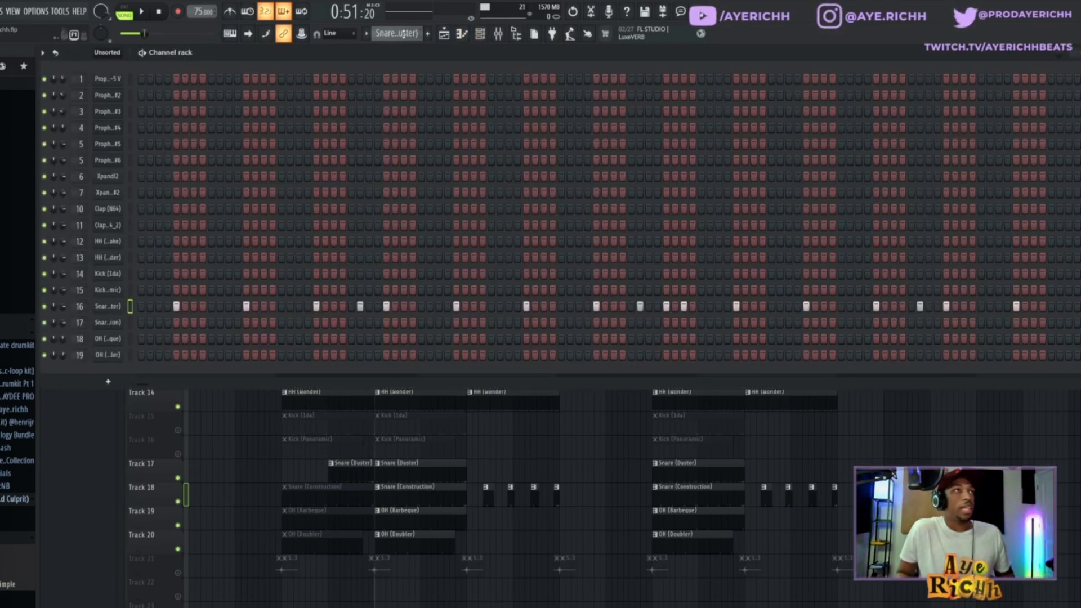
pyautogui.scroll(-2, 403, 33)
pyautogui.click(114, 339)
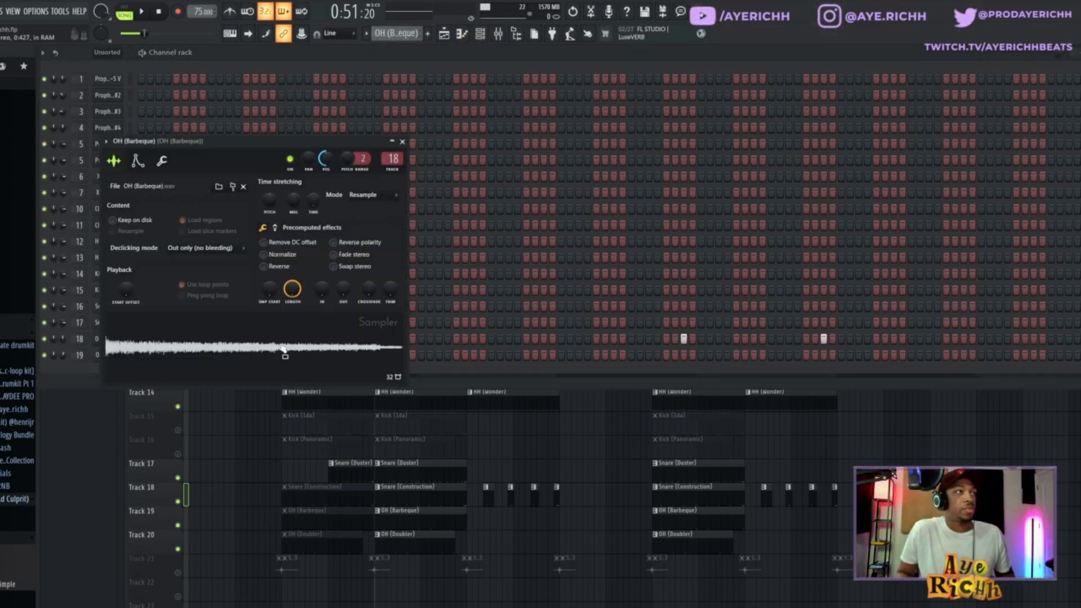
pyautogui.click(243, 350)
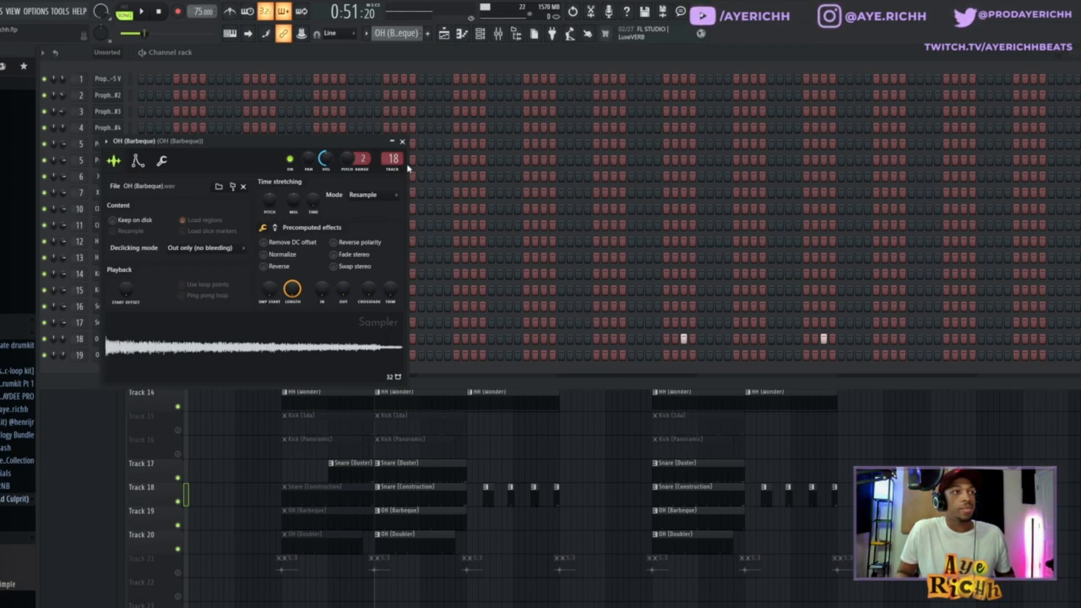
pyautogui.doubleClick(385, 503)
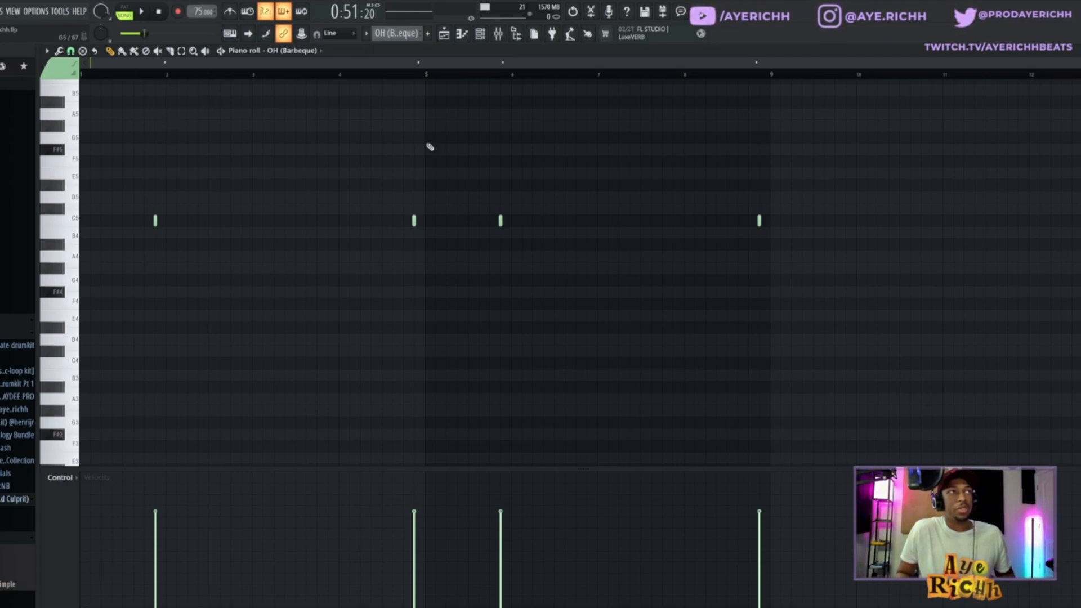
# Show the OH (Doubler) pattern in the channel rack and audition its sample in the channel's sampler settings.
pyautogui.click(481, 35)
pyautogui.scroll(-1, 412, 36)
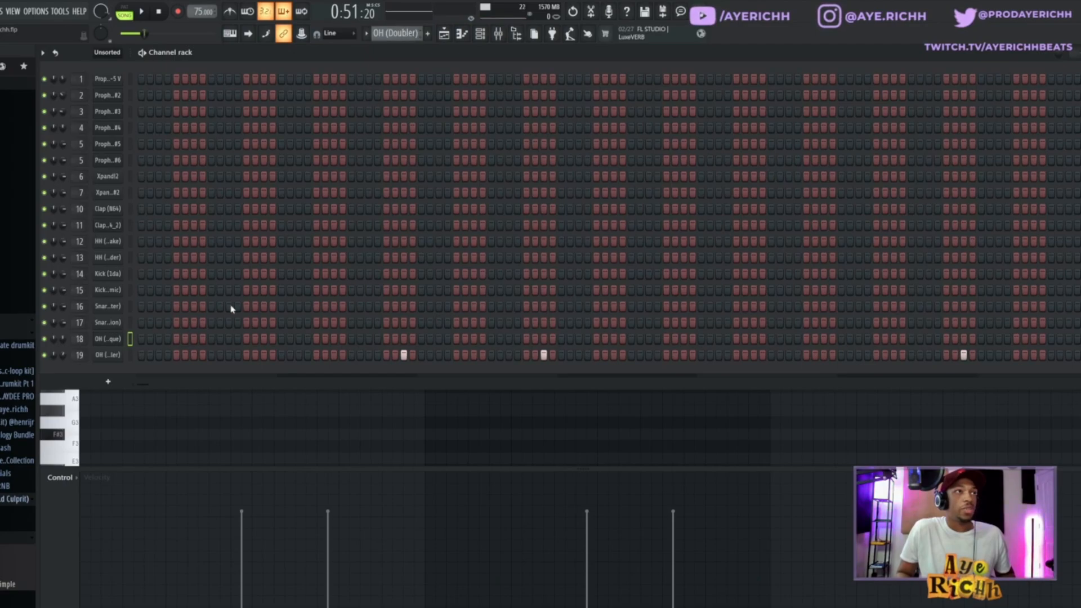
pyautogui.click(126, 354)
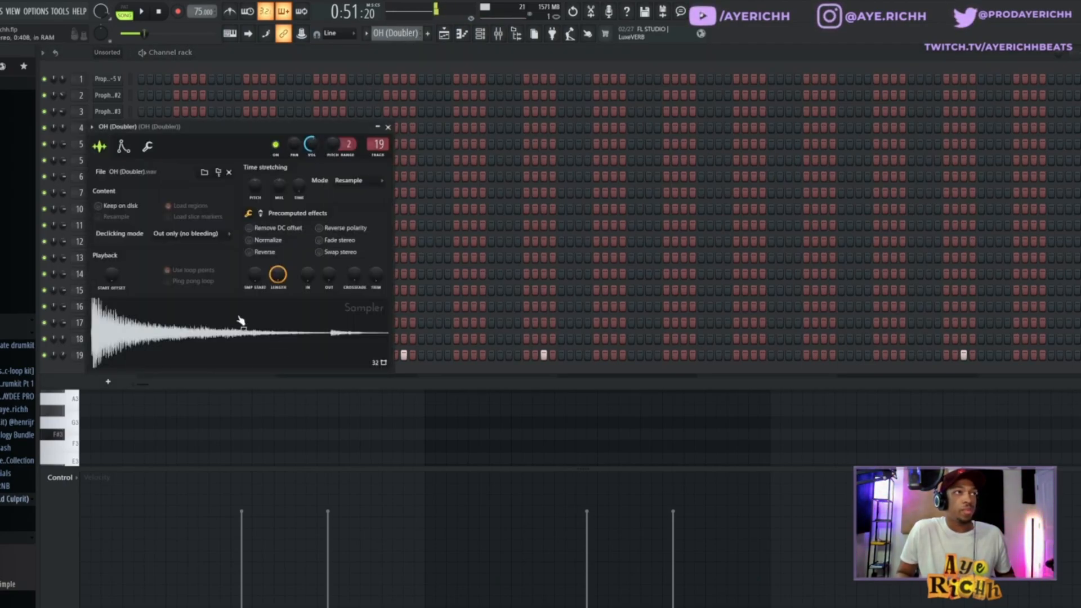
pyautogui.click(388, 127)
# Play the playlist from bar 17 to hear both open hats with the other drums, and point out their clips.
pyautogui.click(444, 33)
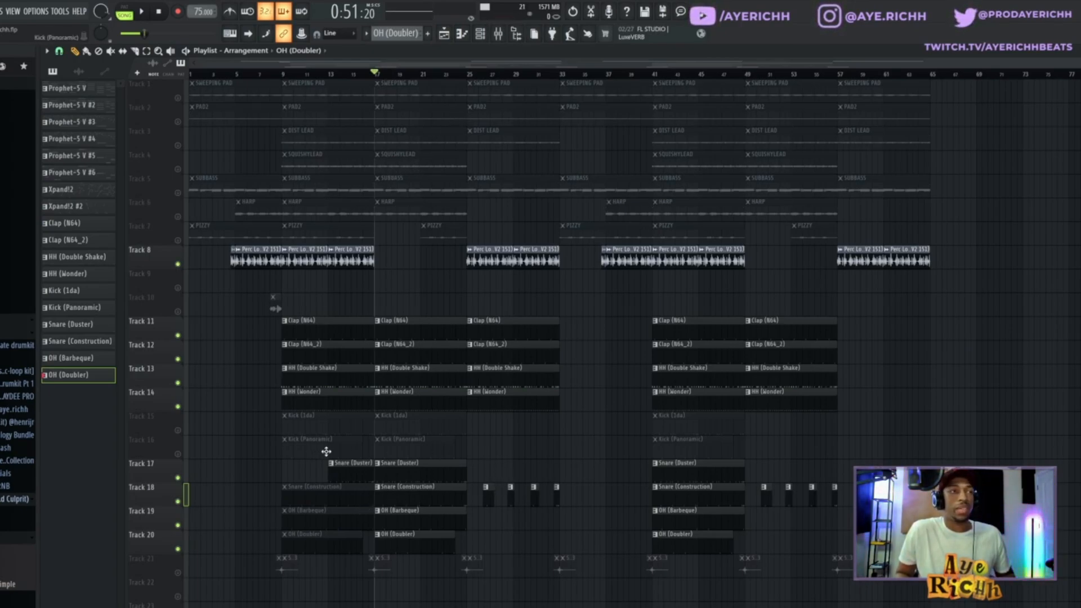
pyautogui.press('space')
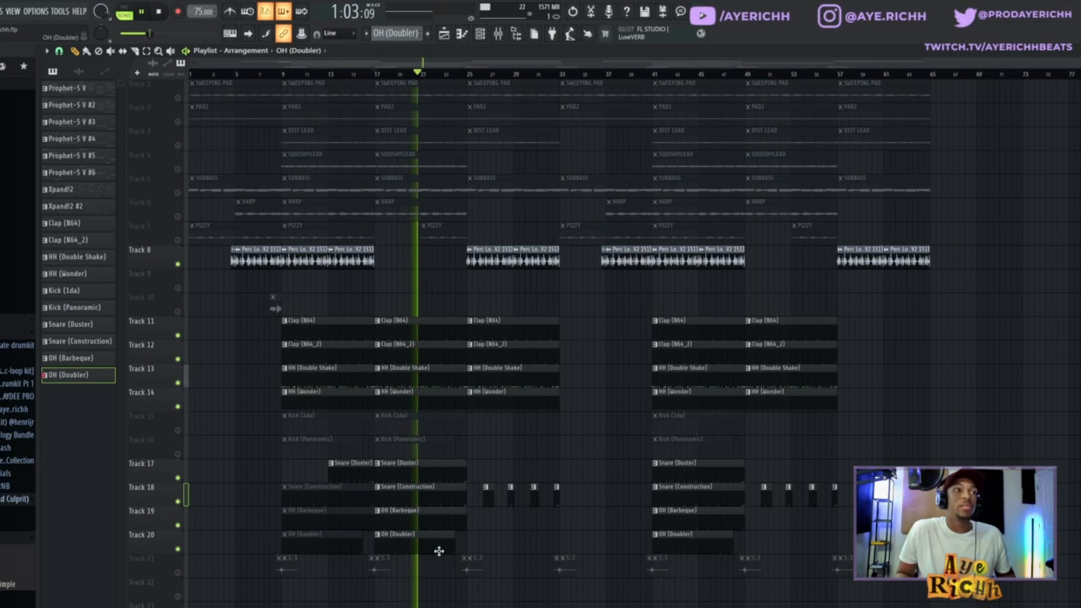
pyautogui.press('space')
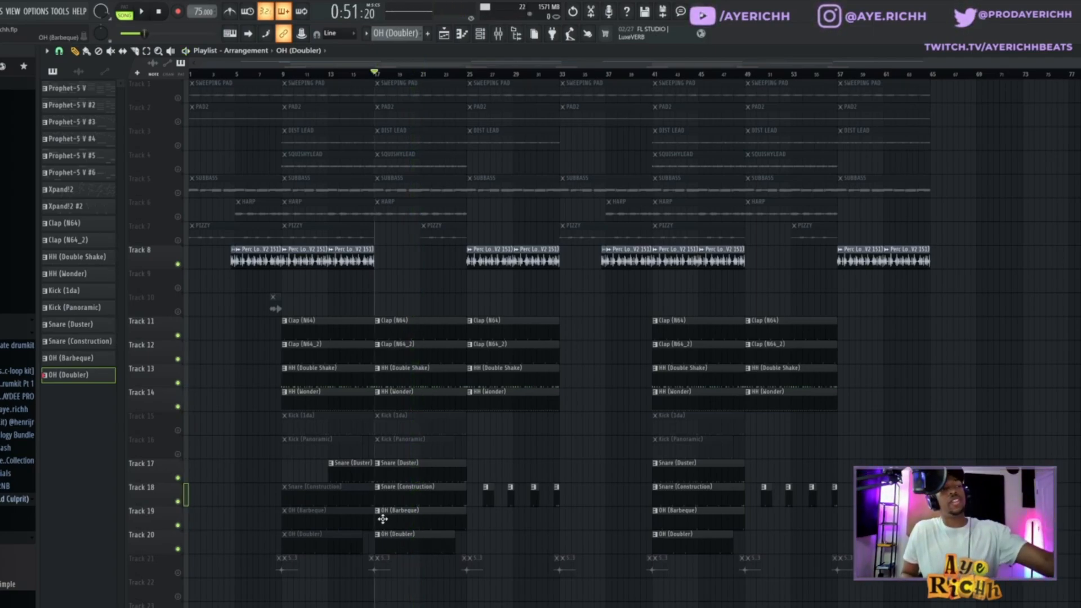
pyautogui.click(382, 516)
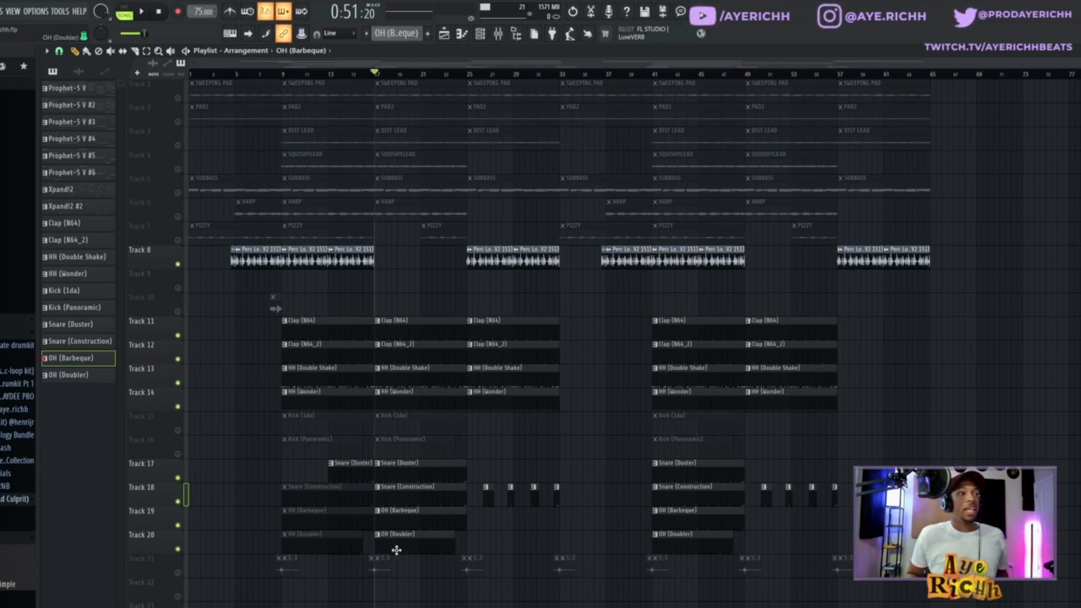
pyautogui.moveTo(393, 548); pyautogui.dragTo(430, 552)
pyautogui.keyDown('ctrl'); pyautogui.click(411, 525); pyautogui.keyUp('ctrl')
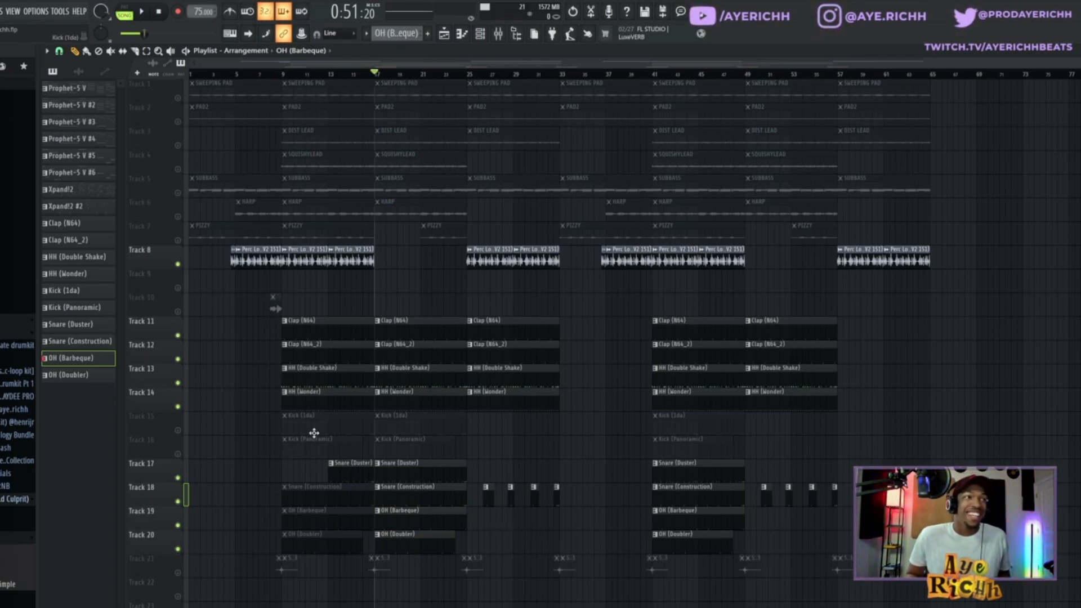
# Unmute kick tracks 15 and 16, and examine the Kick (1da) and Kick (Panoramic) samples in their sampler settings.
pyautogui.click(179, 431)
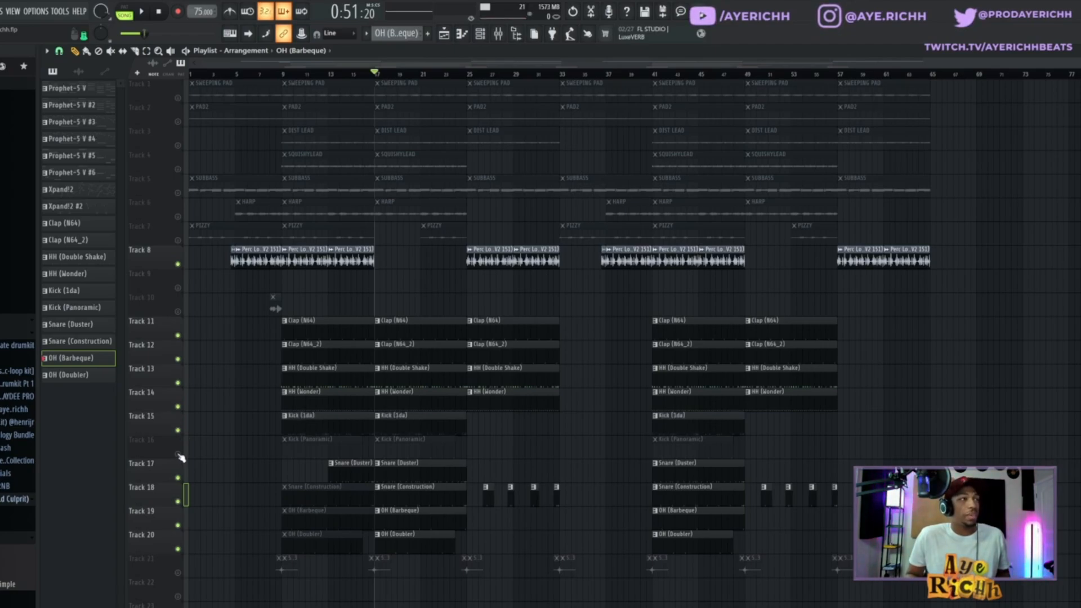
pyautogui.click(179, 455)
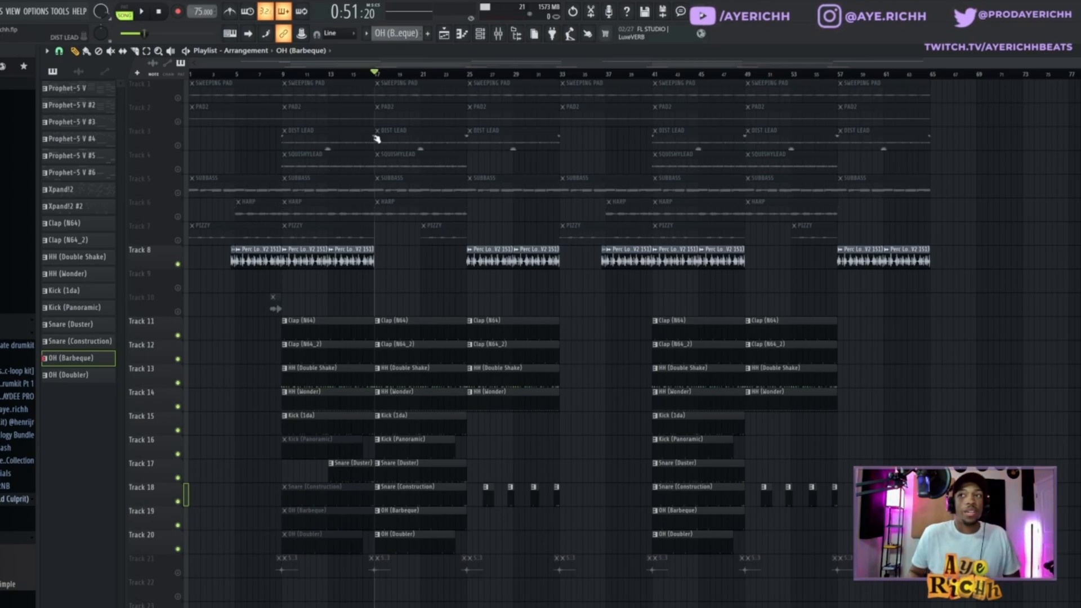
pyautogui.click(480, 33)
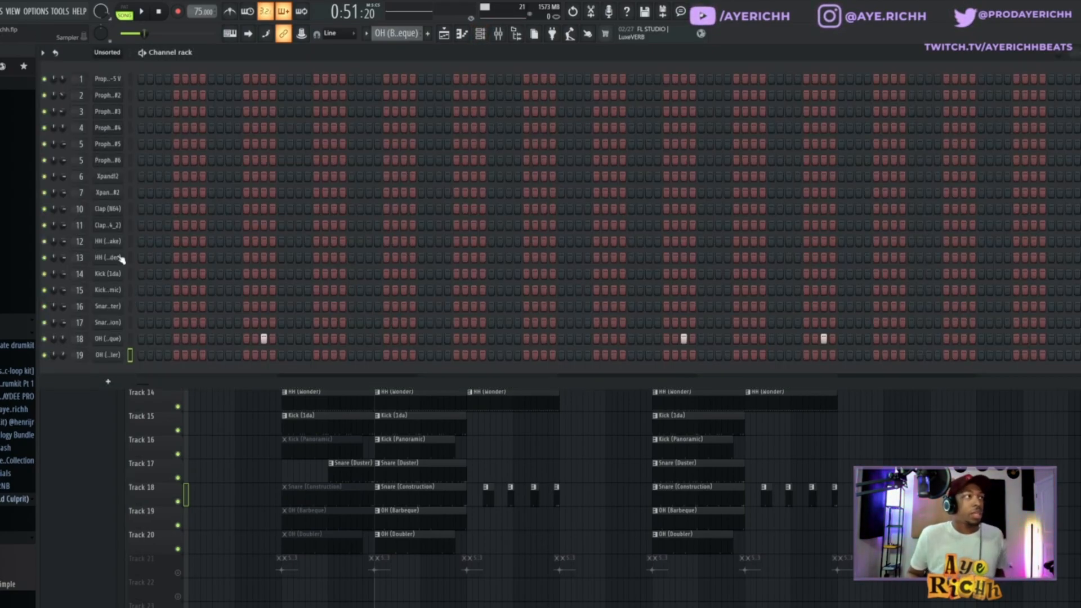
pyautogui.click(107, 274)
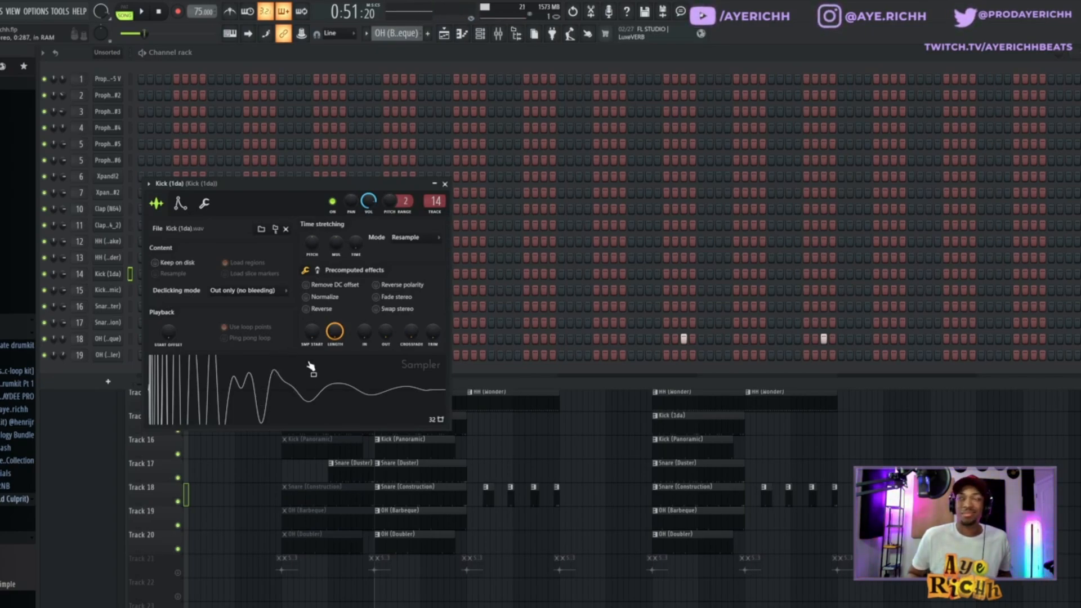
pyautogui.click(445, 184)
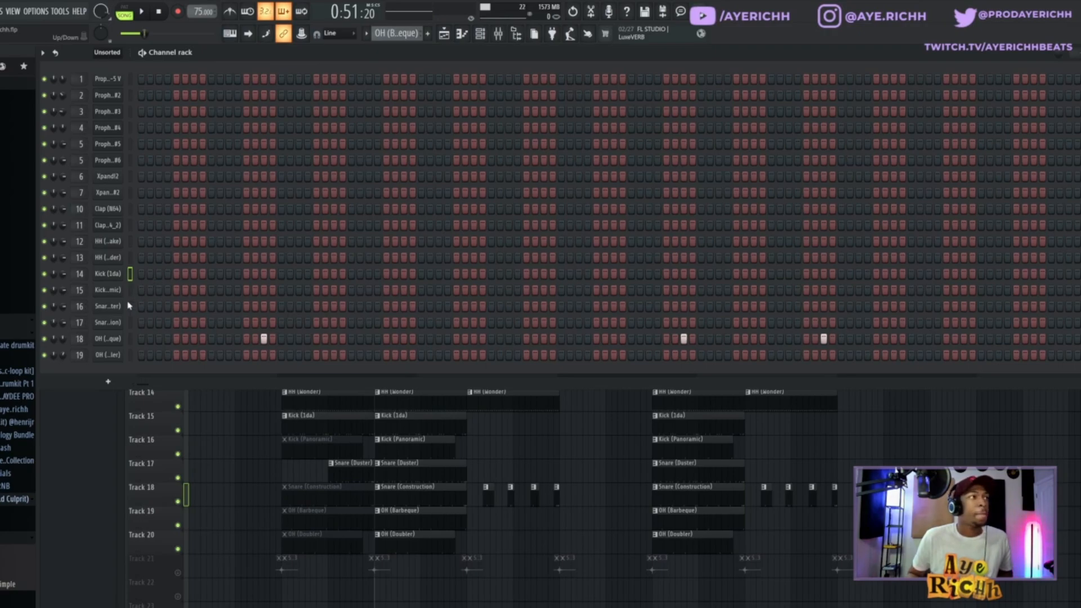
pyautogui.click(110, 289)
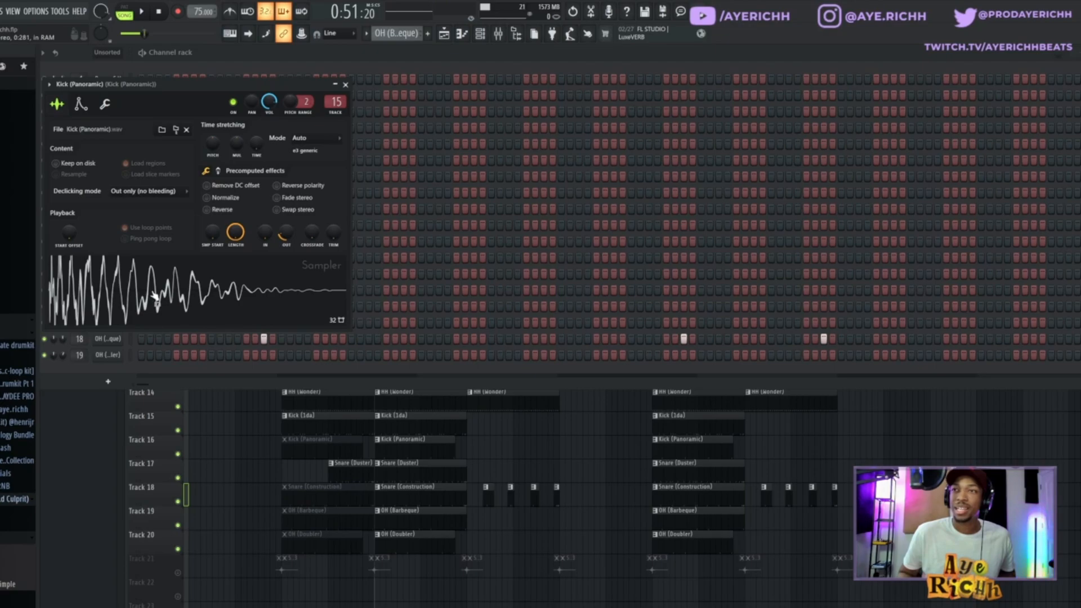
pyautogui.click(345, 85)
pyautogui.rightClick(494, 444)
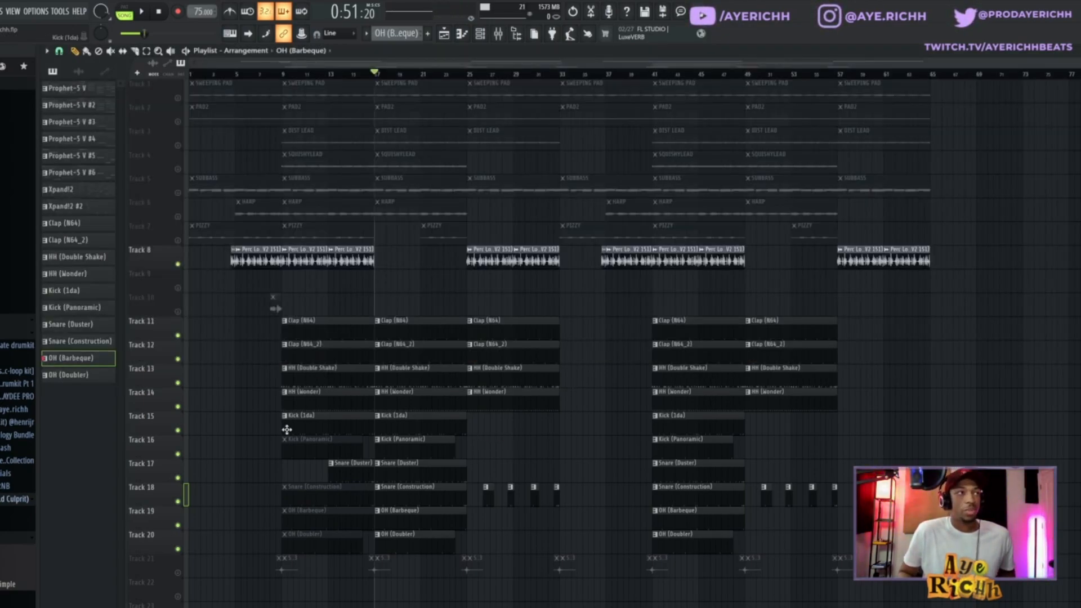
# Isolate the Kick (1da) and Kick (Panoramic) tracks and play them alone from bar 17.
pyautogui.keyDown('ctrl'); pyautogui.click(178, 430); pyautogui.keyUp('ctrl')
pyautogui.click(178, 454)
pyautogui.press('space')
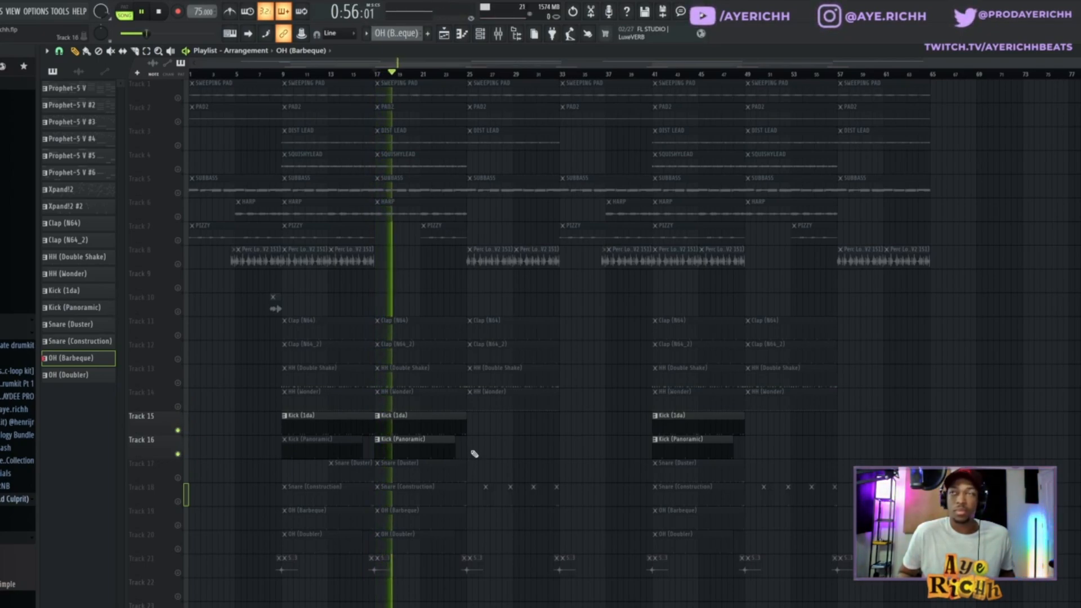
pyautogui.press('space')
# Unmute the whole arrangement, mute melody and percussion loop tracks 1 to 8, and play the drums from bar 17.
pyautogui.keyDown('ctrl'); pyautogui.click(177, 431); pyautogui.keyUp('ctrl')
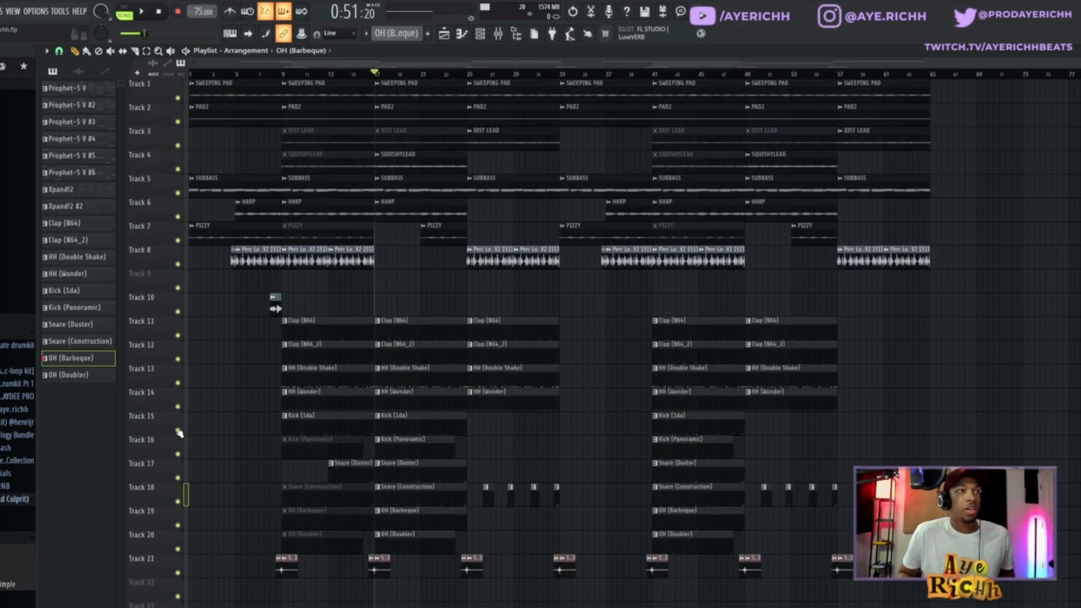
pyautogui.moveTo(180, 101); pyautogui.dragTo(179, 288)
pyautogui.press('space')
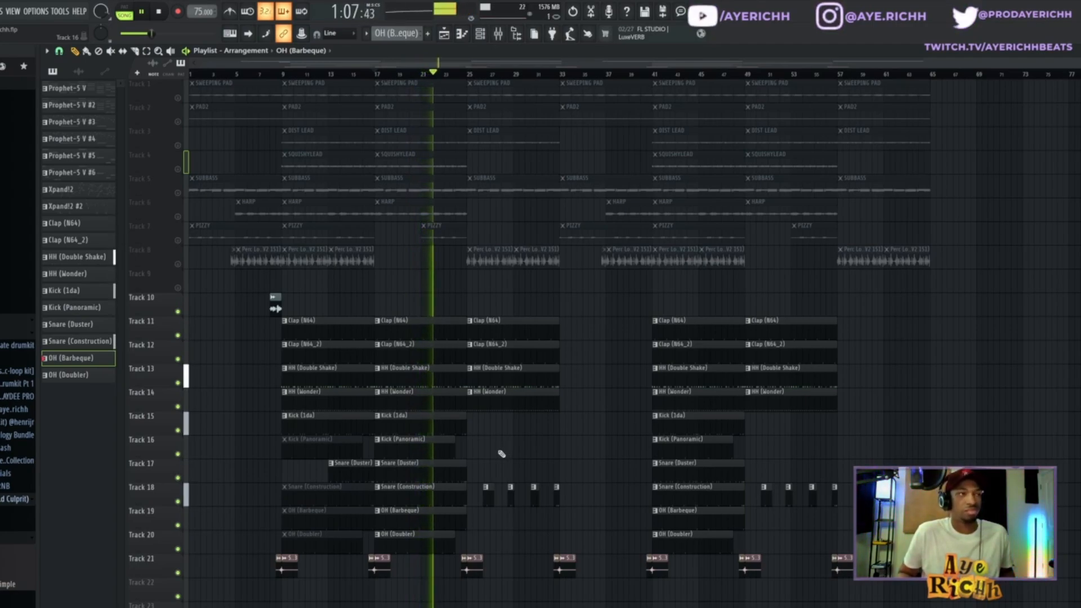
pyautogui.press('space')
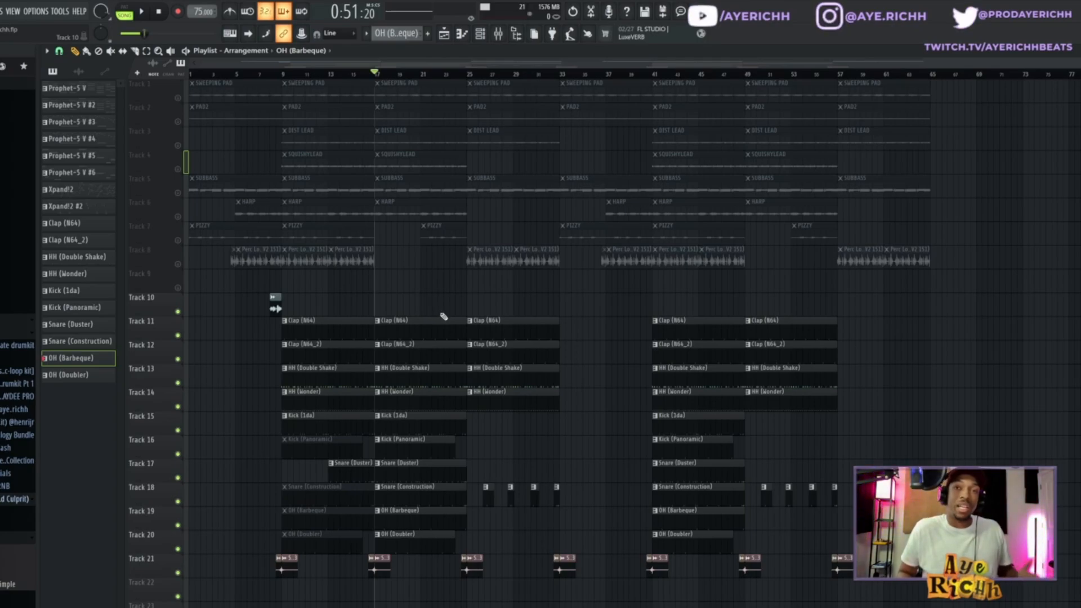
# Unmute tracks 1 to 8 and show the Fruity parametric EQ 2 on the Perc Loop mixer track.
pyautogui.moveTo(442, 316); pyautogui.dragTo(418, 574)
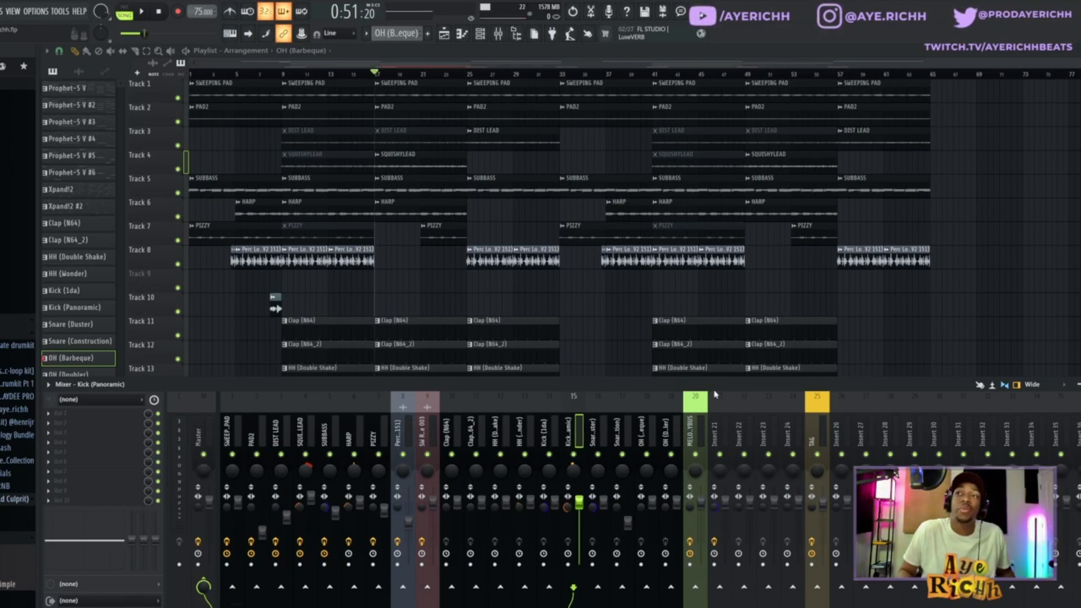
pyautogui.click(394, 442)
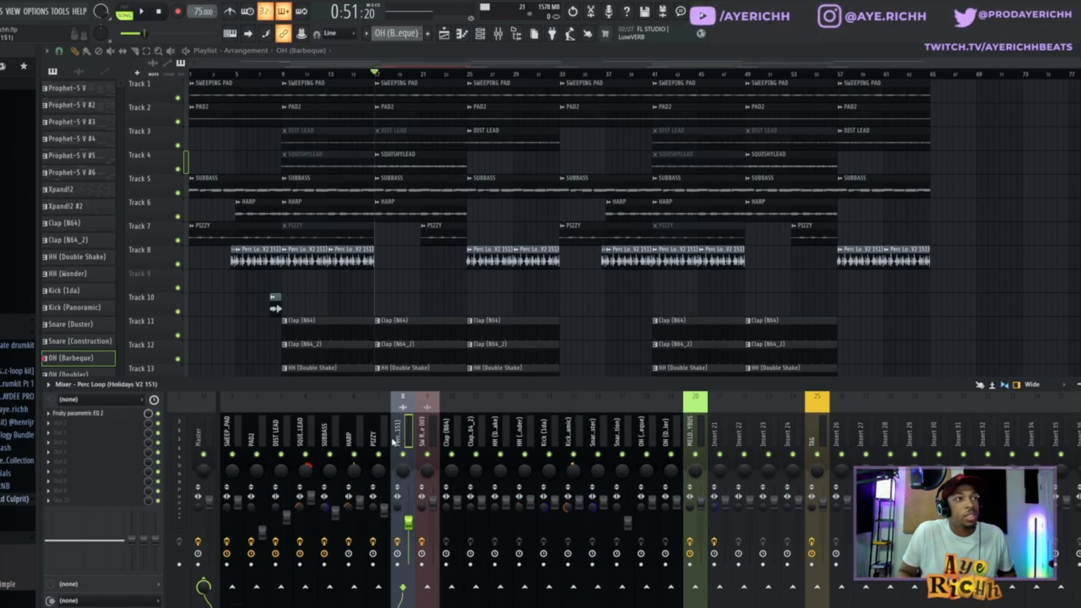
pyautogui.click(118, 413)
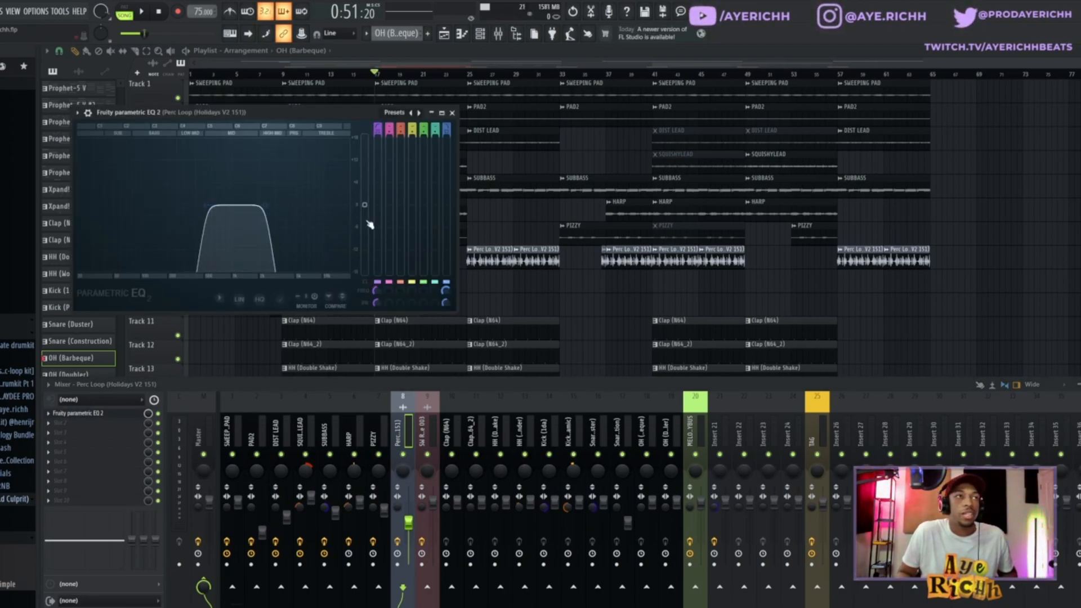
# Close the percussion loop's EQ and check the effect slots of the drum mixer tracks from Clap (N64) to OH (Doubler).
pyautogui.click(450, 434)
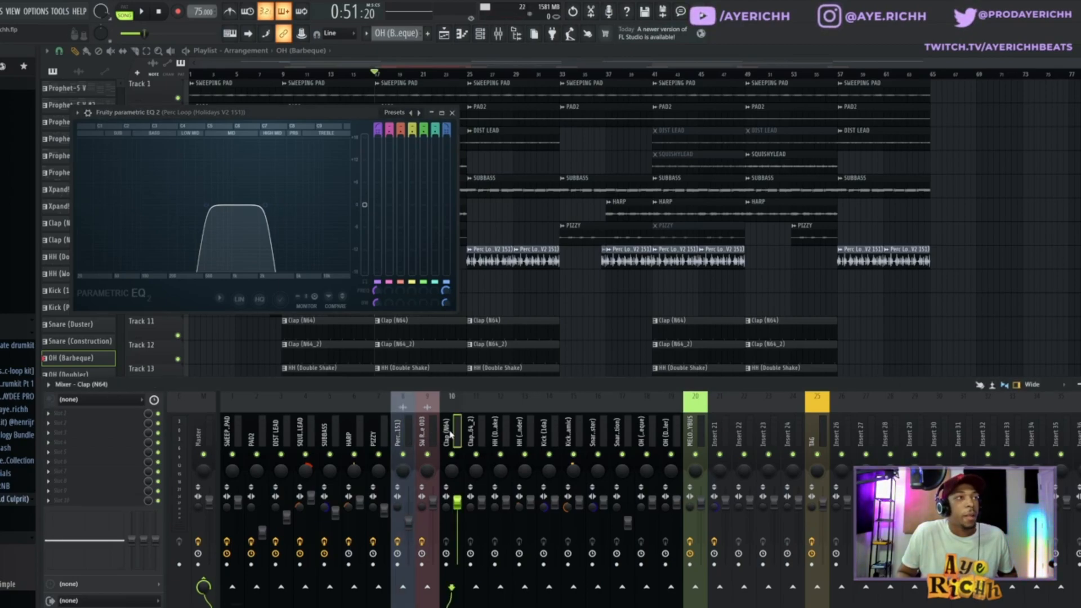
pyautogui.moveTo(450, 435); pyautogui.dragTo(667, 434)
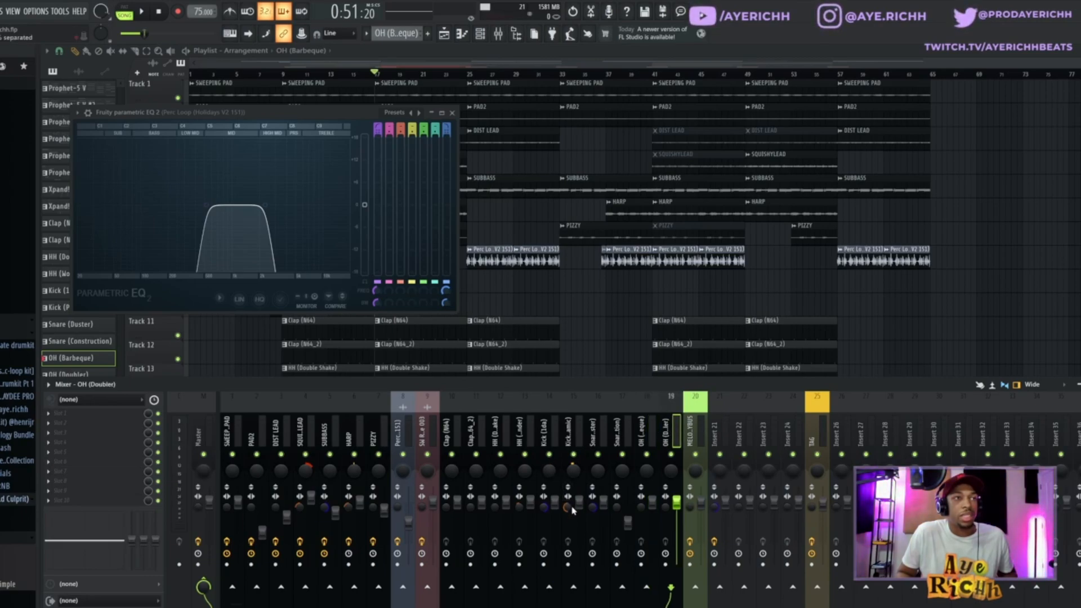
pyautogui.click(452, 113)
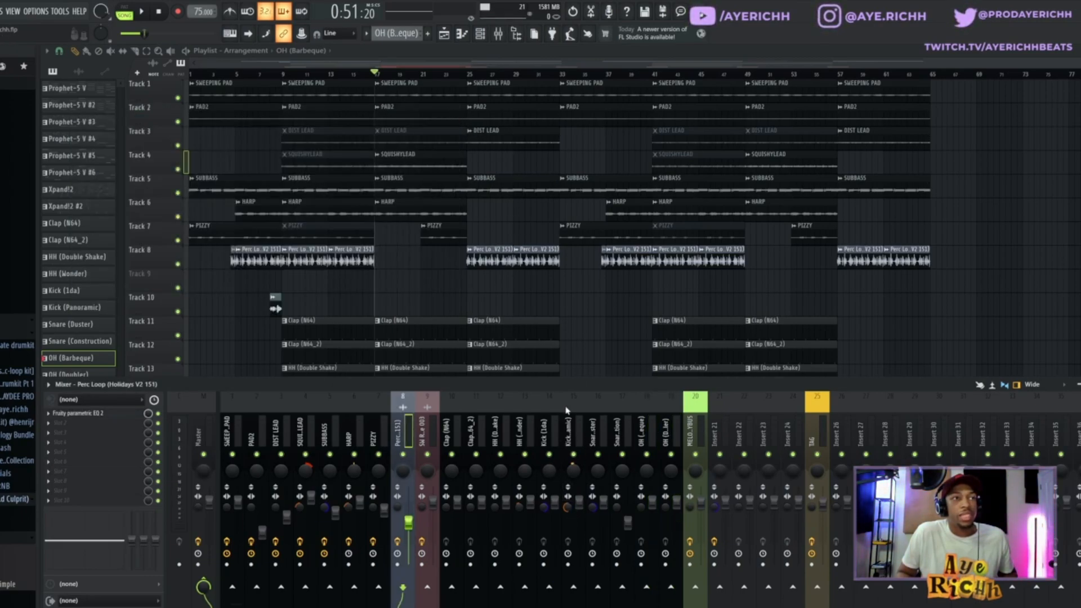
pyautogui.press('F9')
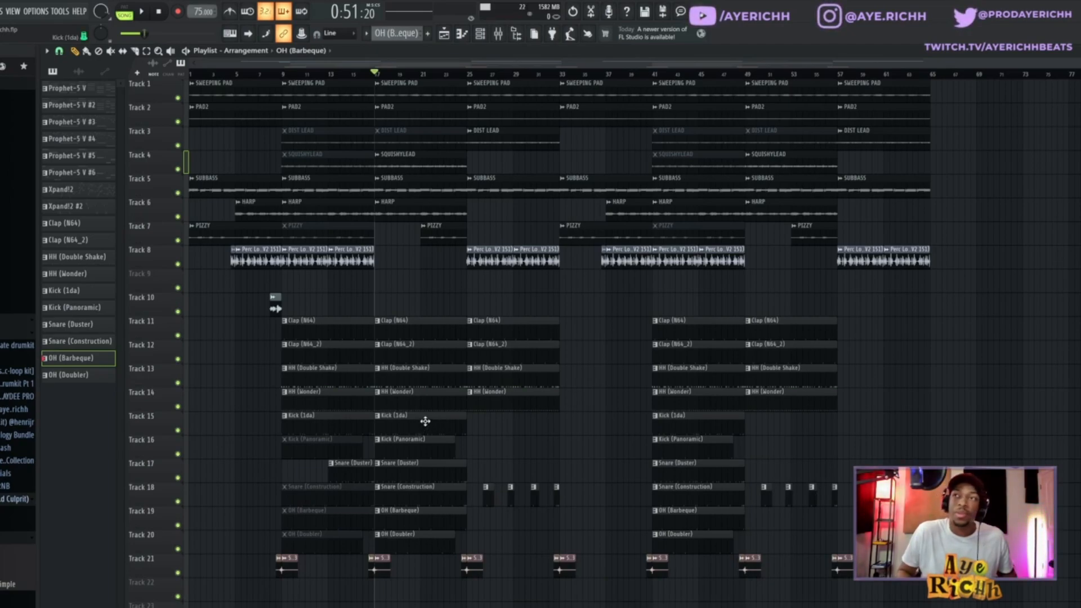
pyautogui.press('F9')
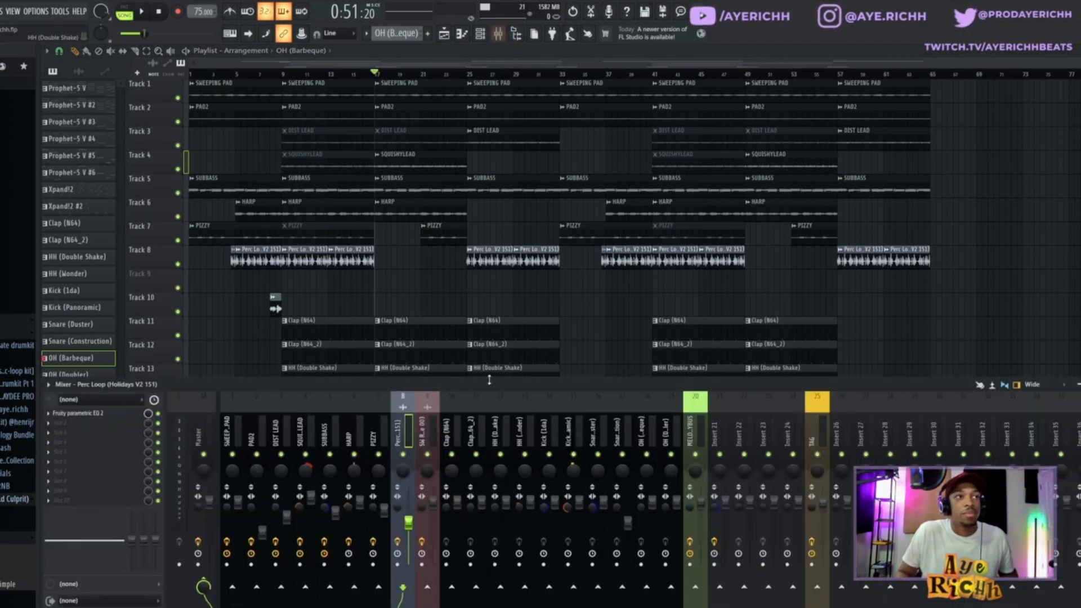
pyautogui.click(554, 443)
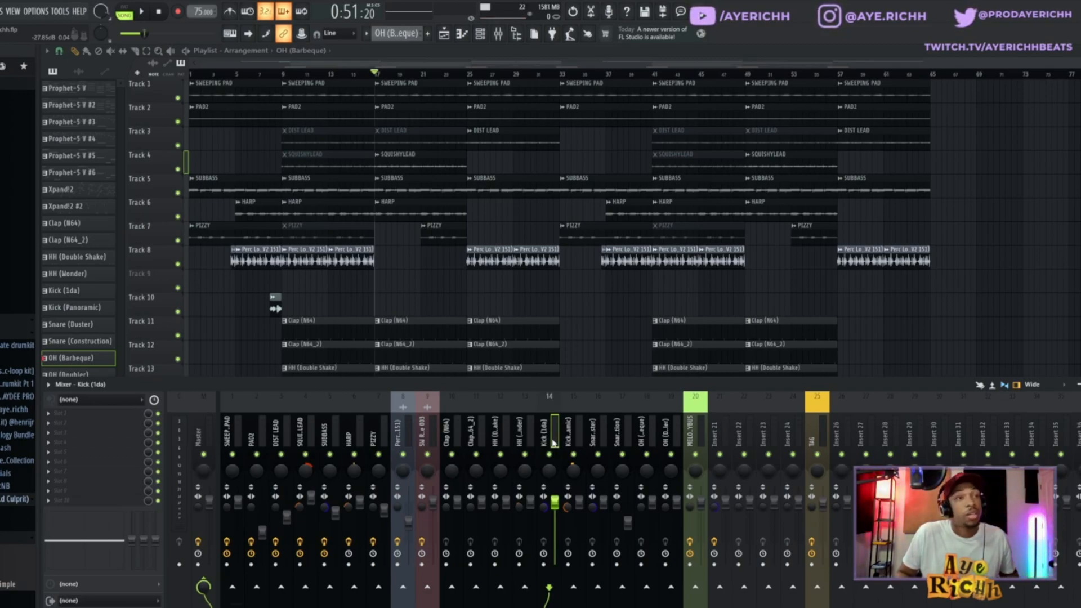
pyautogui.click(599, 433)
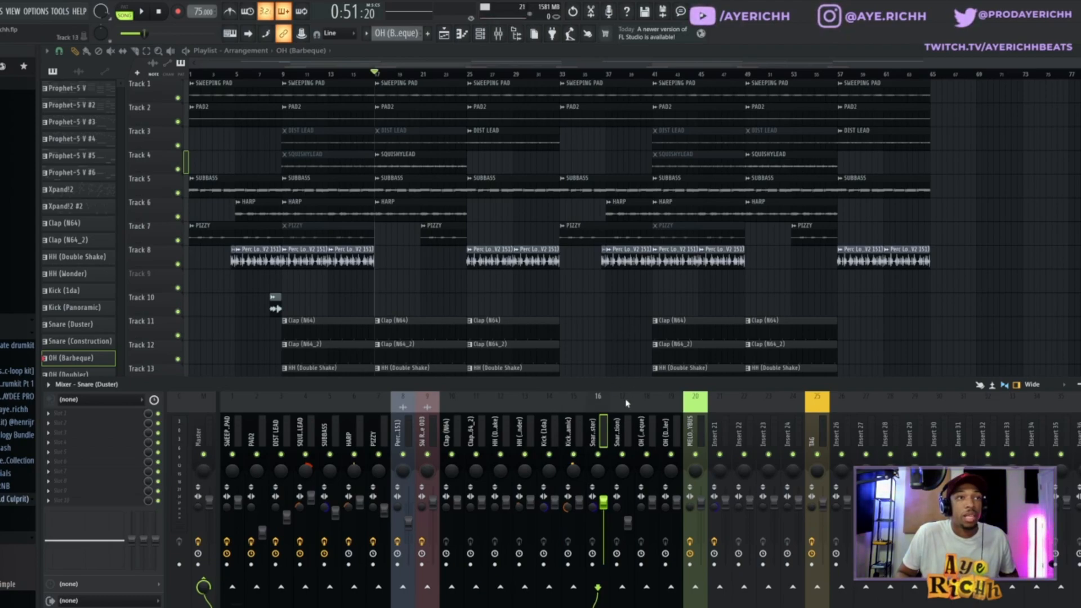
# Go over the melody mixer tracks feeding the MELODYBUS track and examine the bus's soothe2 settings.
pyautogui.click(696, 425)
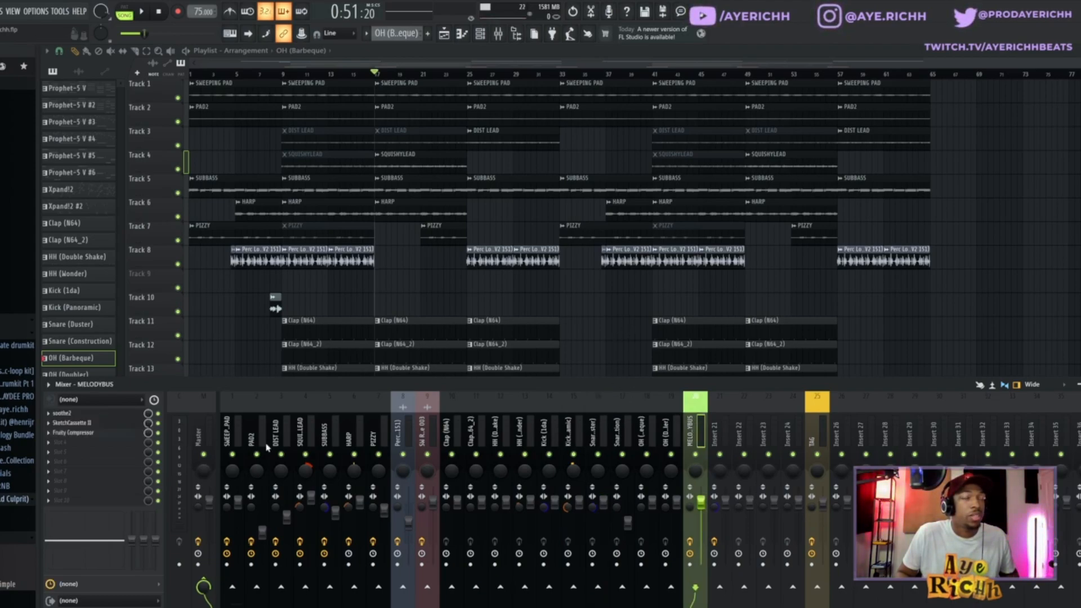
pyautogui.moveTo(227, 436); pyautogui.dragTo(371, 435)
pyautogui.click(694, 428)
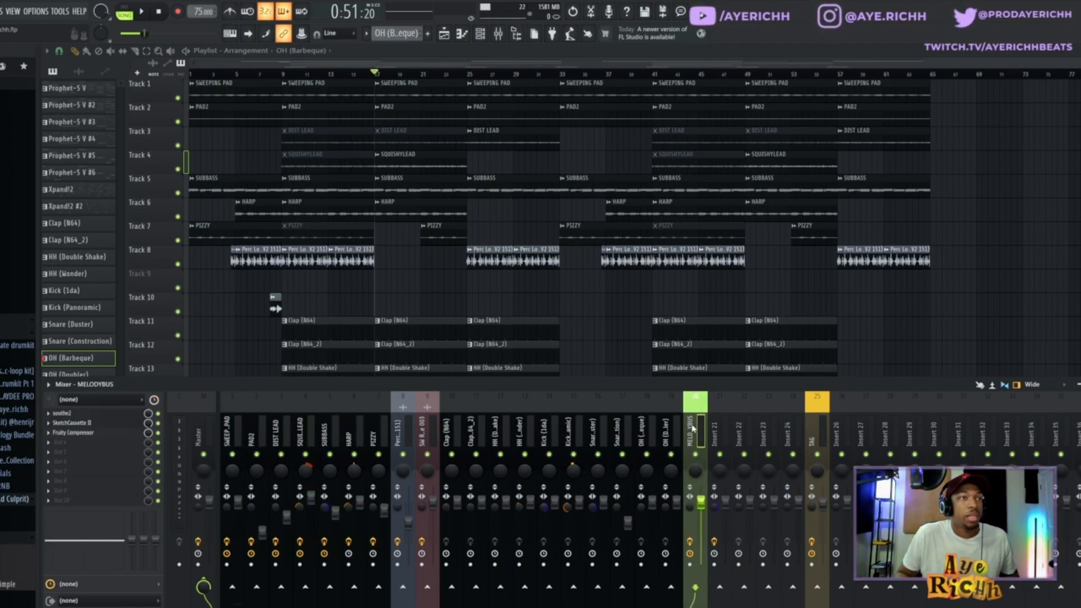
pyautogui.click(70, 417)
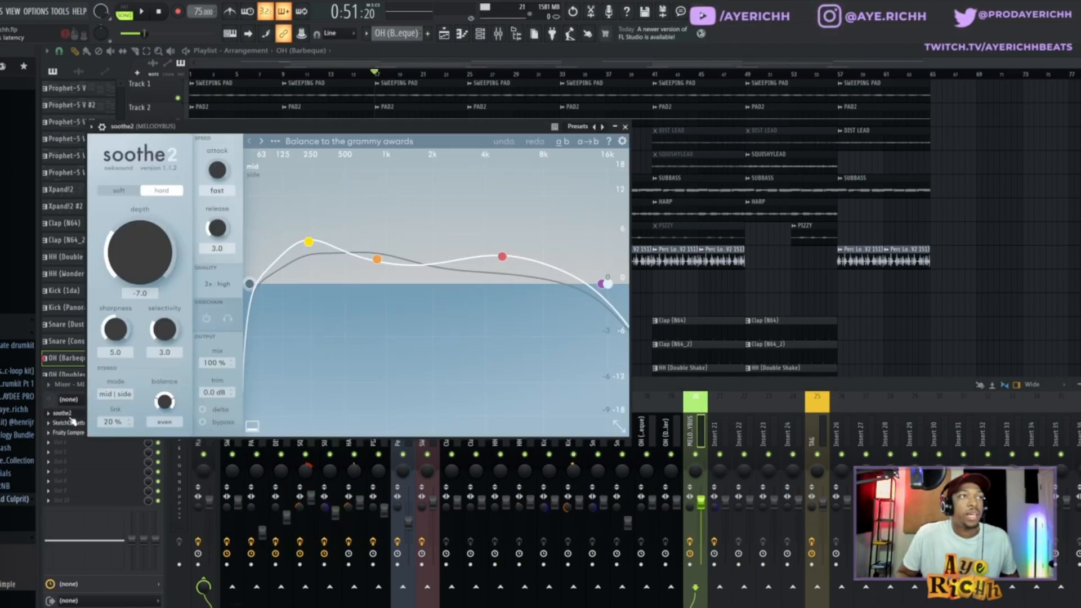
pyautogui.click(625, 127)
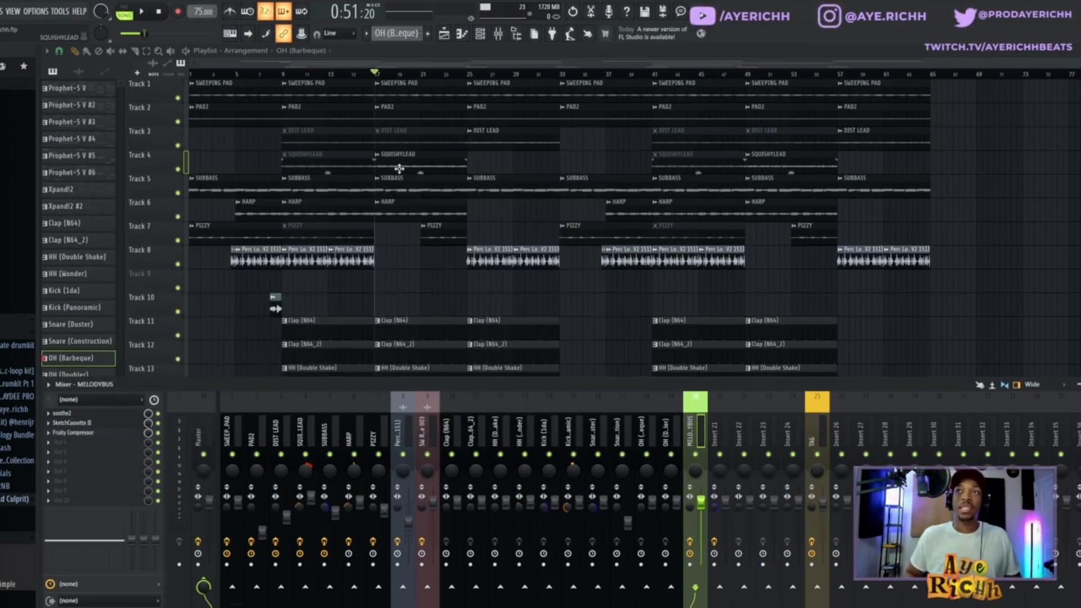
# Examine the SketchCassette II and Fruity Compressor settings on the MELODYBUS track.
pyautogui.click(75, 422)
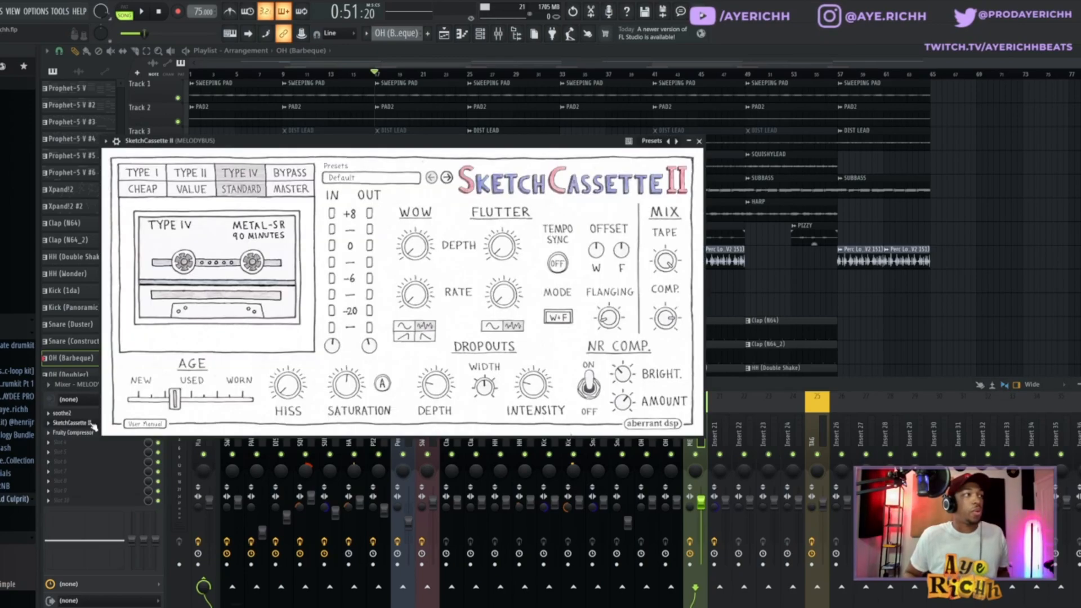
pyautogui.click(699, 142)
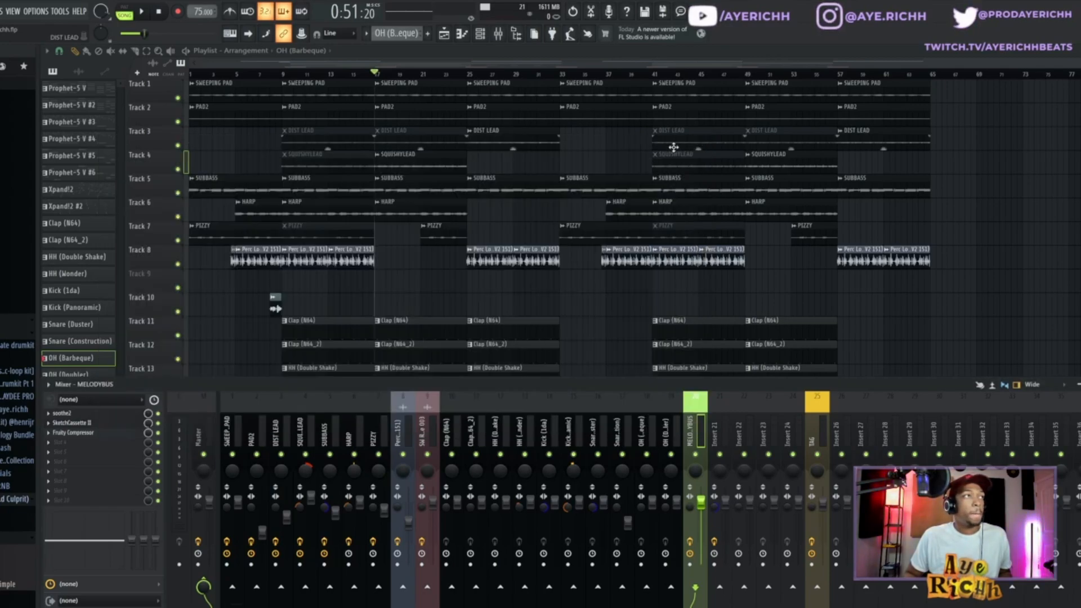
pyautogui.click(111, 434)
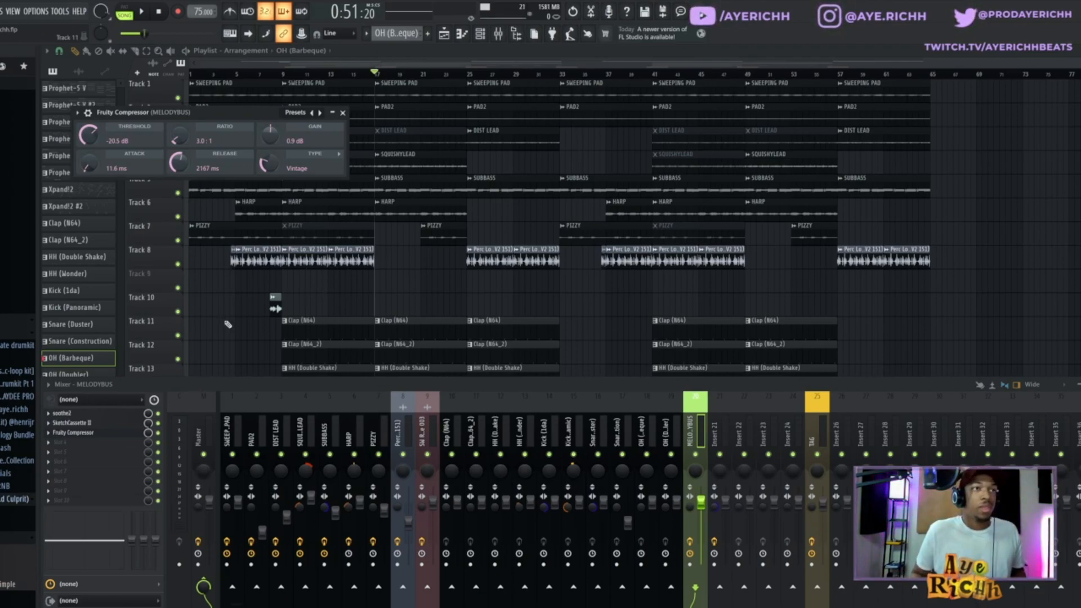
# Close the mixer and plugin windows and play the full arrangement from the beginning.
pyautogui.press('F12')
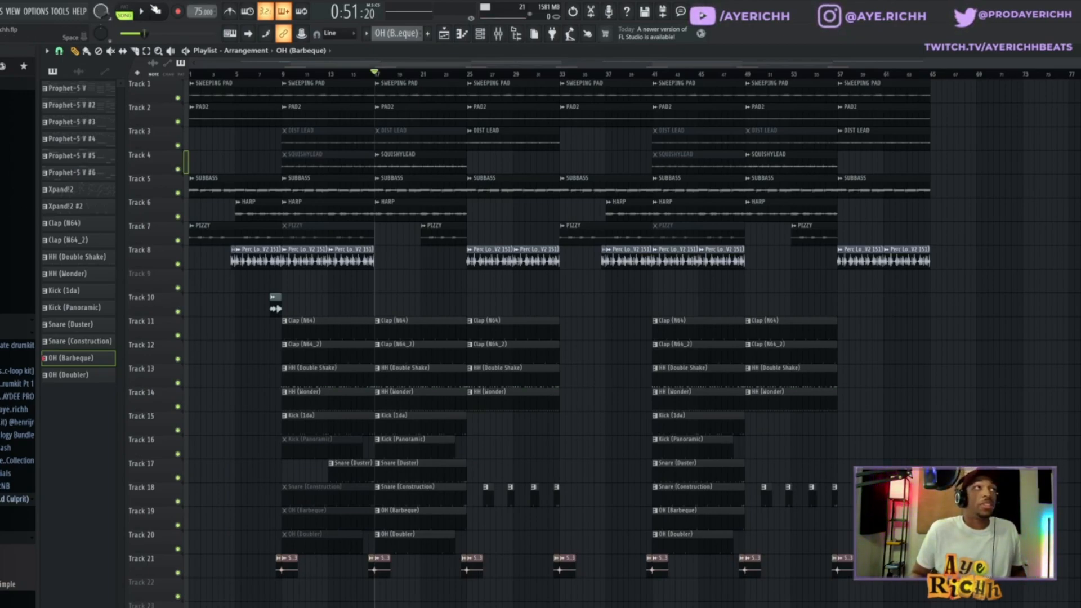
pyautogui.click(161, 18)
pyautogui.press('space')
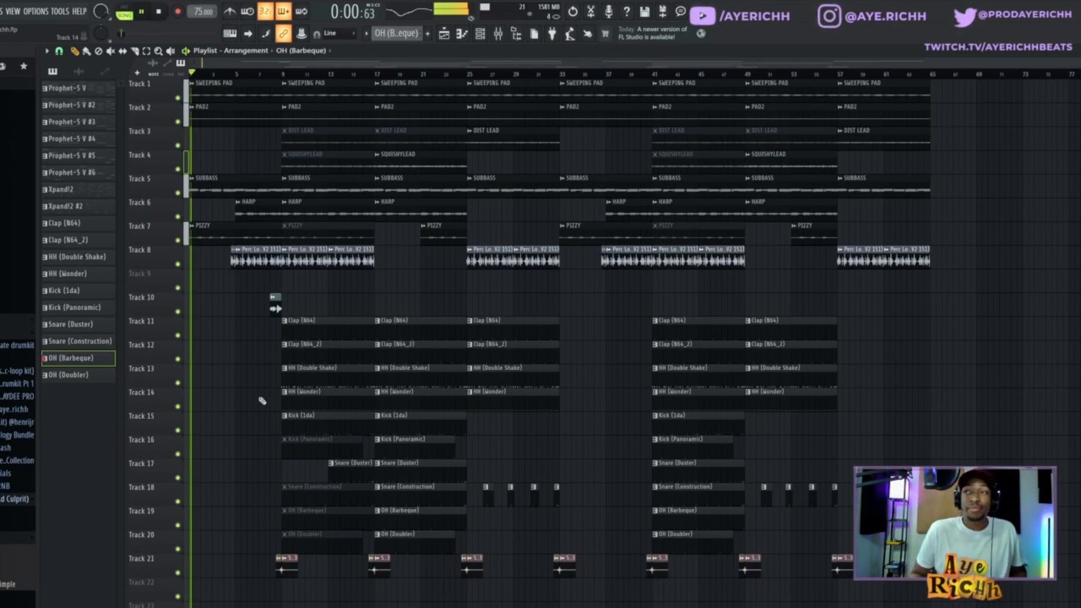